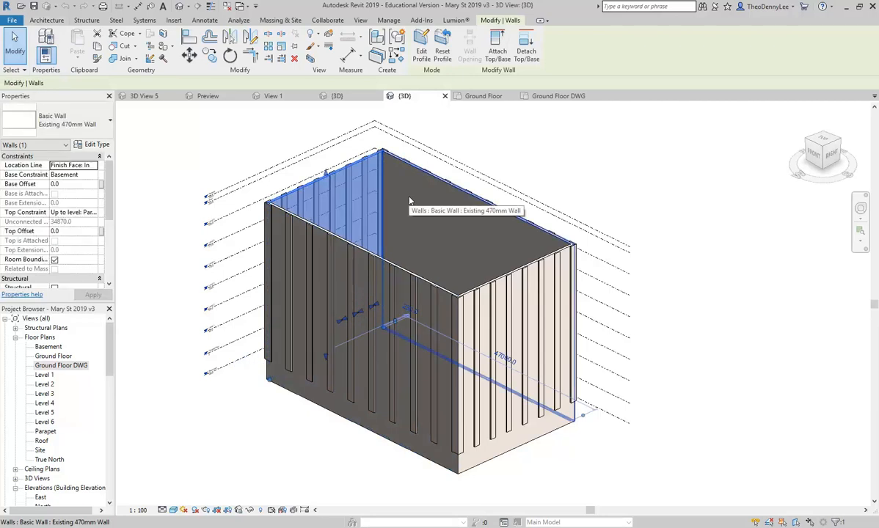
Inspect the existing 470 mm perimeter walls and the 230 mm pier walls in the 3D view
click(531, 433)
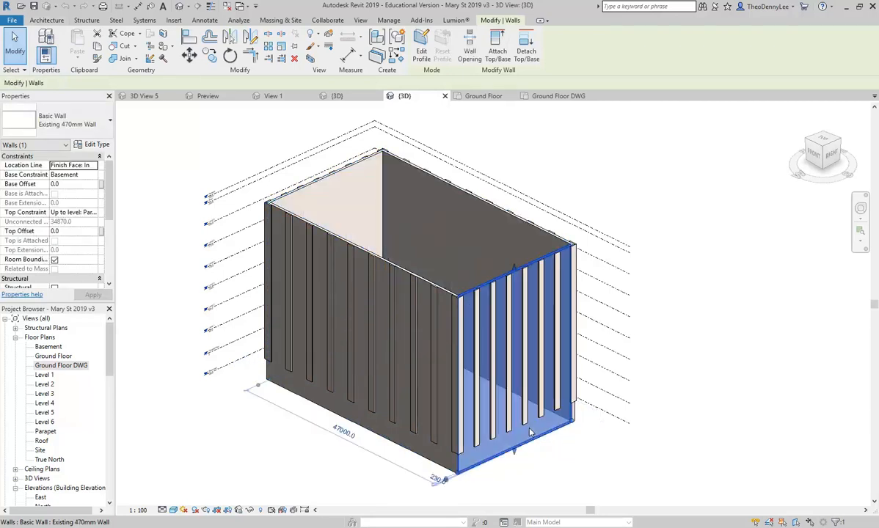
click(543, 458)
middle_drag(408, 348, 470, 345)
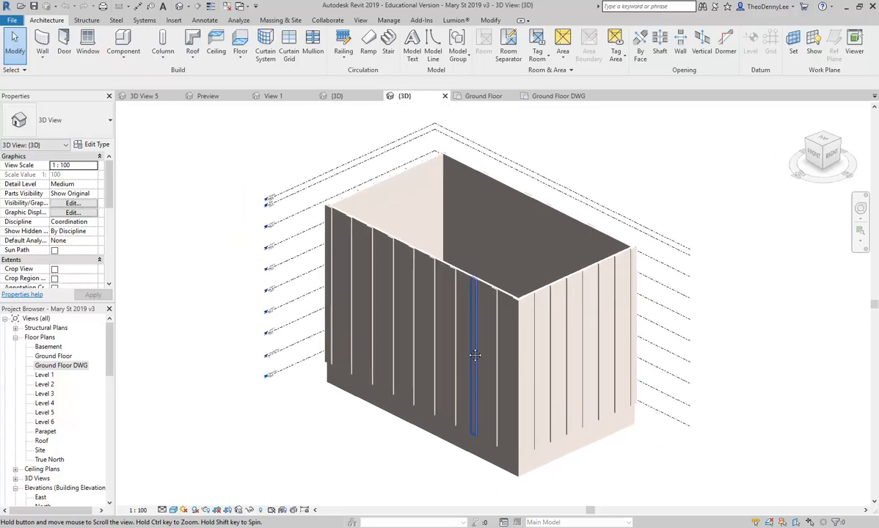
scroll(318, 388, up, 5)
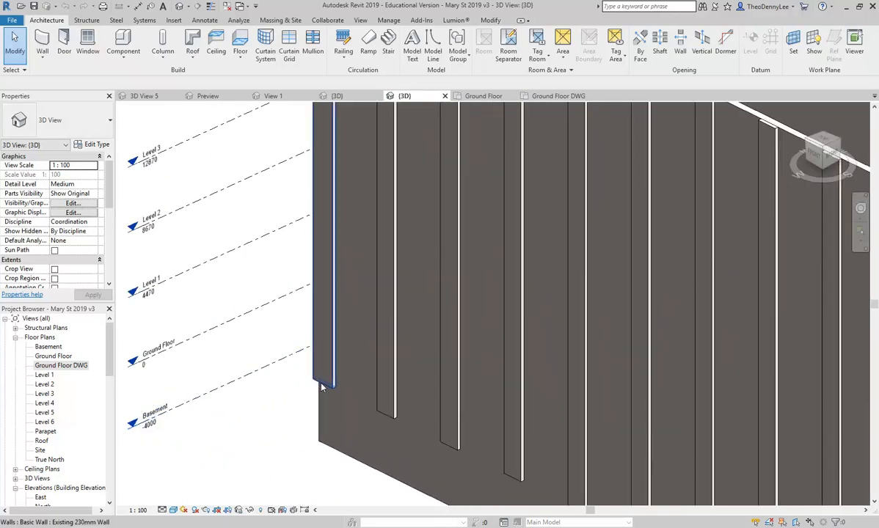
click(319, 386)
click(385, 396)
click(443, 423)
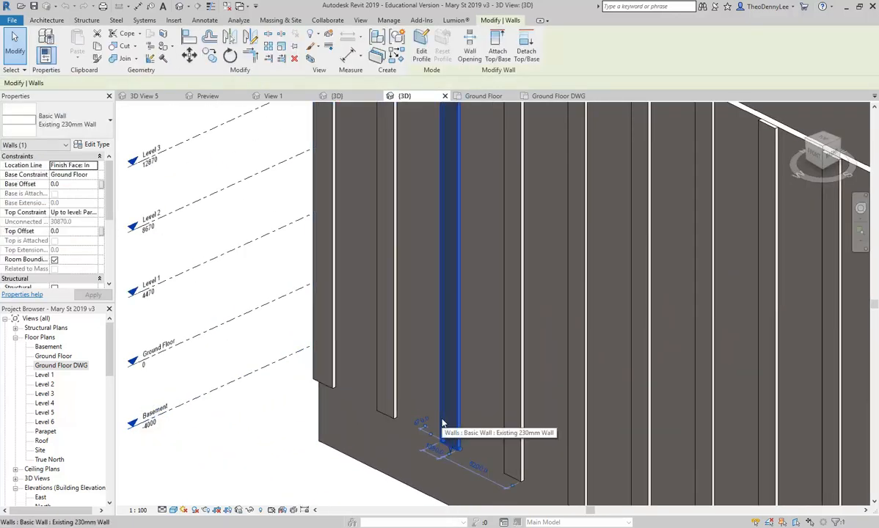
click(508, 408)
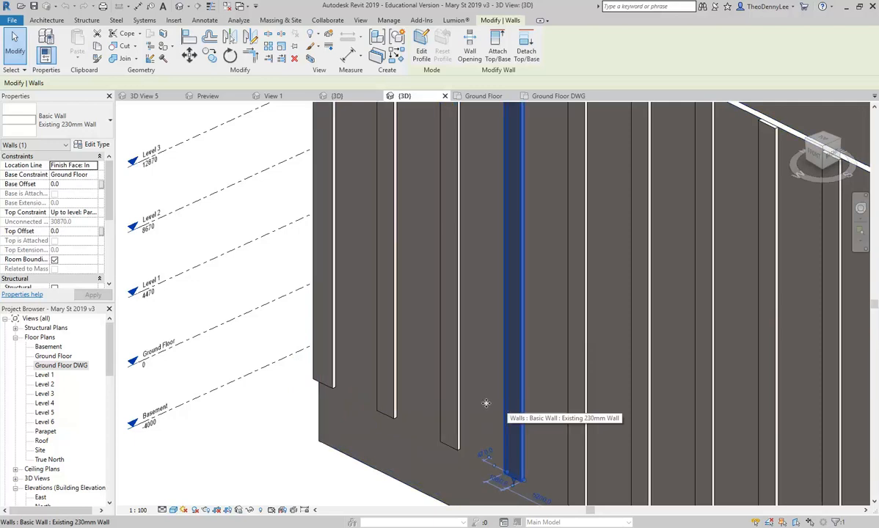
key(Escape)
Open the Ground Floor DWG floor plan and start the Grid command
double_click(59, 364)
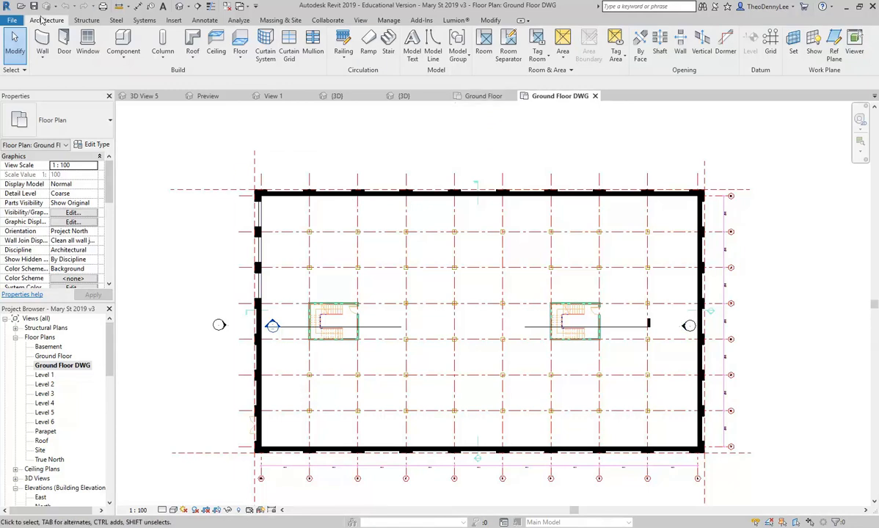
click(770, 39)
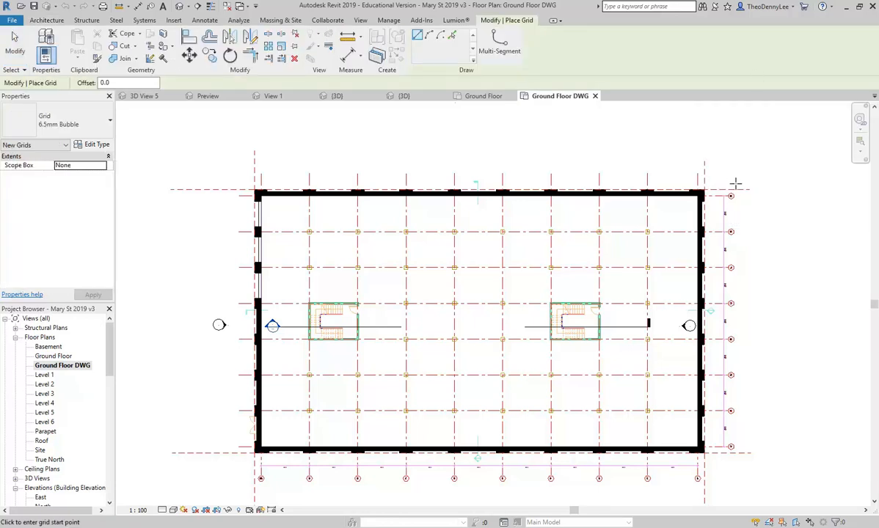
Examine the imported drawing's grid lines, column positions and labels across the ground floor plan
scroll(736, 178, up, 3)
middle_drag(658, 300, 732, 174)
scroll(624, 272, down, 1)
middle_drag(629, 270, 775, 146)
middle_drag(393, 285, 620, 181)
scroll(620, 180, down, 1)
scroll(369, 359, up, 1)
scroll(361, 360, up, 3)
scroll(361, 360, down, 4)
scroll(449, 249, down, 1)
middle_drag(449, 260, 335, 399)
scroll(328, 393, up, 1)
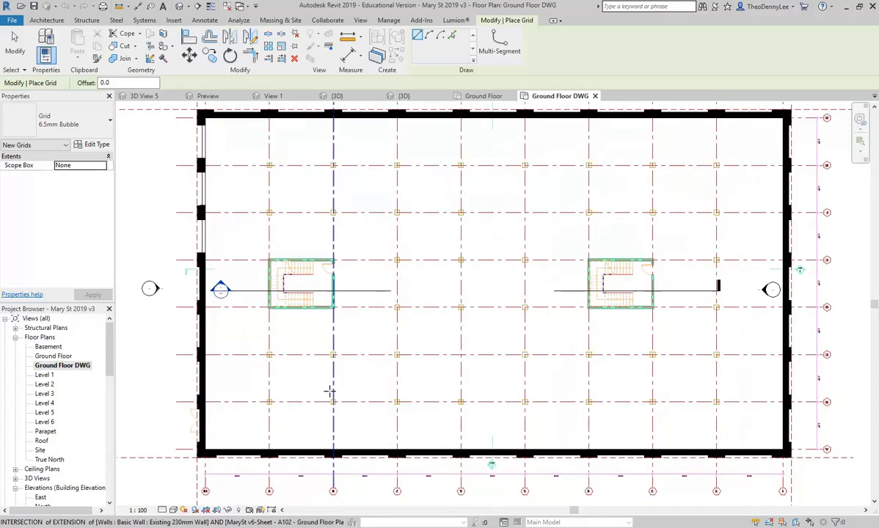
scroll(328, 394, down, 2)
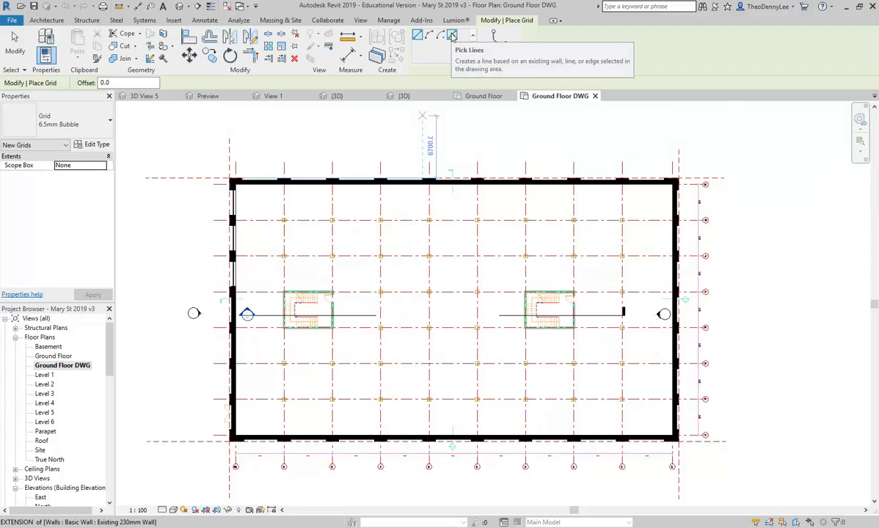
Place the first vertical grid with Pick Lines on the imported grid line at the building's left wall, and check its bubble
click(452, 36)
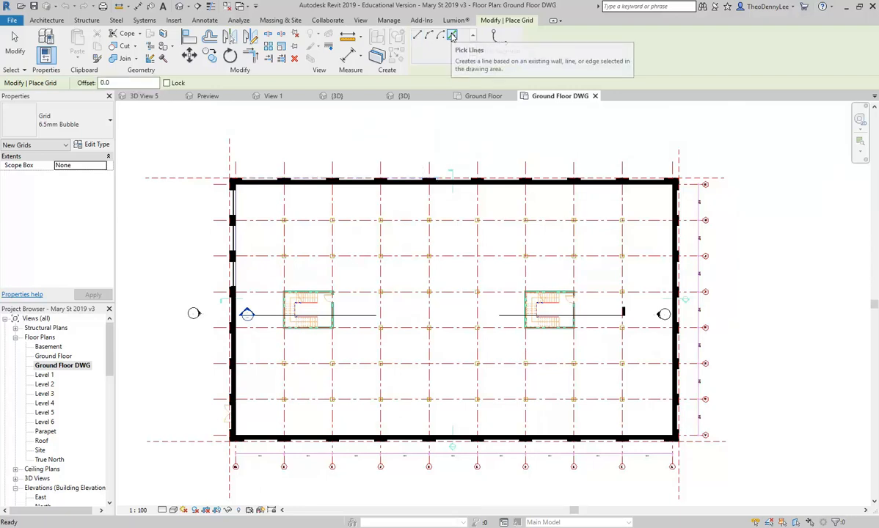
click(417, 35)
click(453, 37)
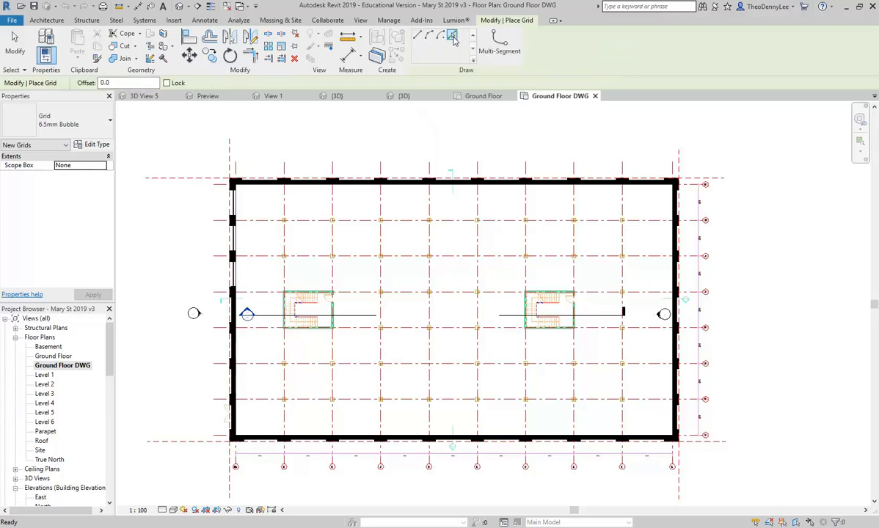
click(236, 166)
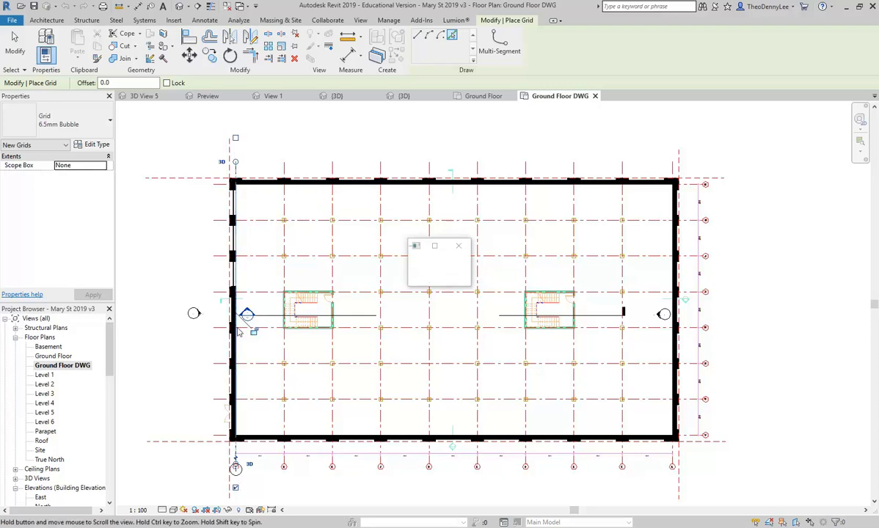
scroll(299, 367, up, 2)
scroll(298, 367, up, 3)
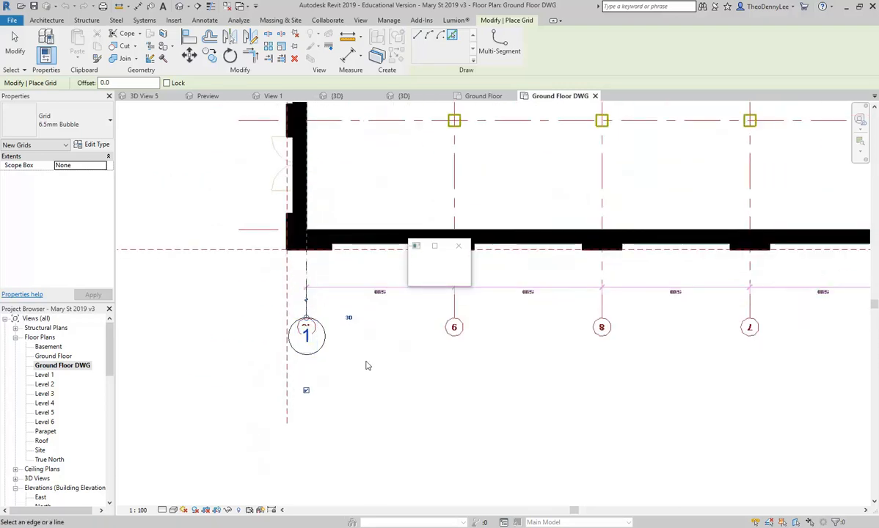
scroll(358, 343, up, 3)
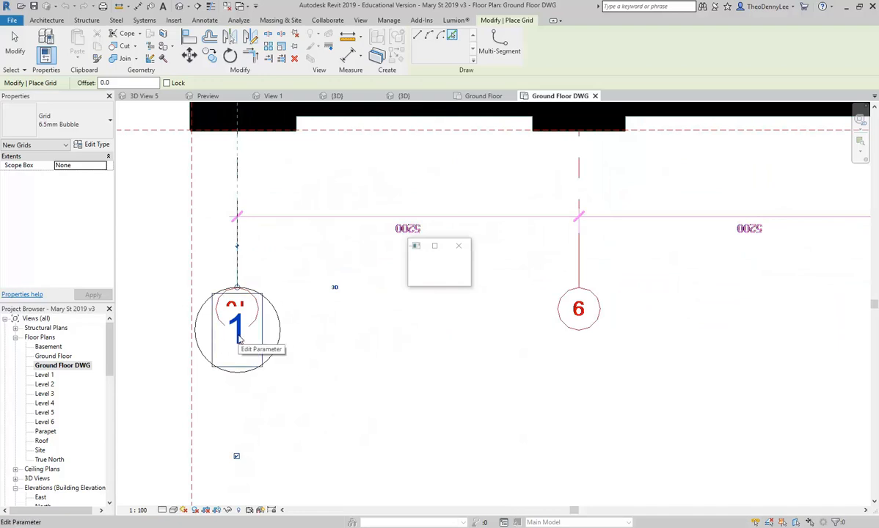
scroll(239, 339, down, 5)
middle_drag(340, 301, 306, 383)
scroll(305, 383, down, 5)
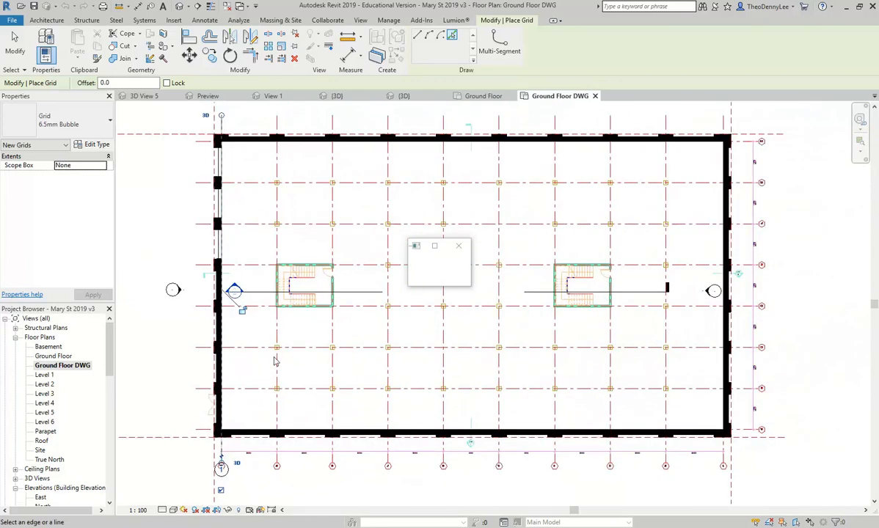
Place the other nine vertical grids, 2 to 10, on the imported grid lines in order from left to right
click(276, 345)
click(332, 348)
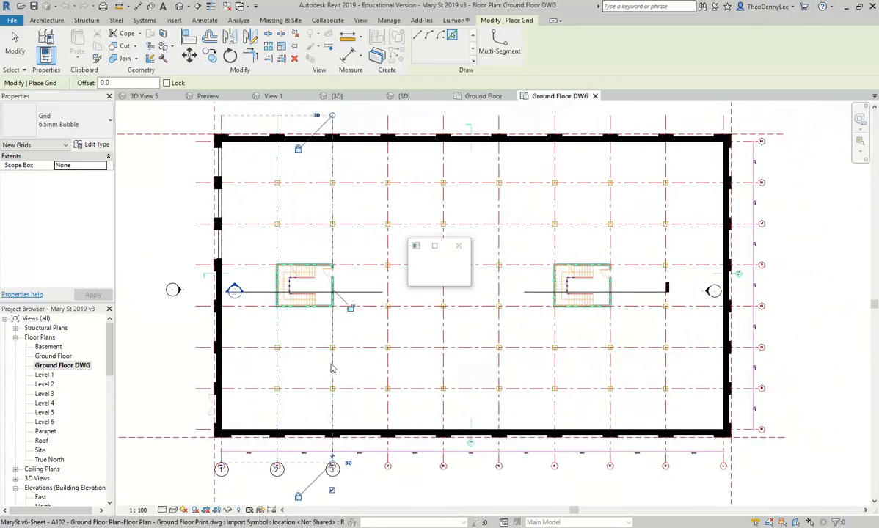
click(387, 370)
click(443, 368)
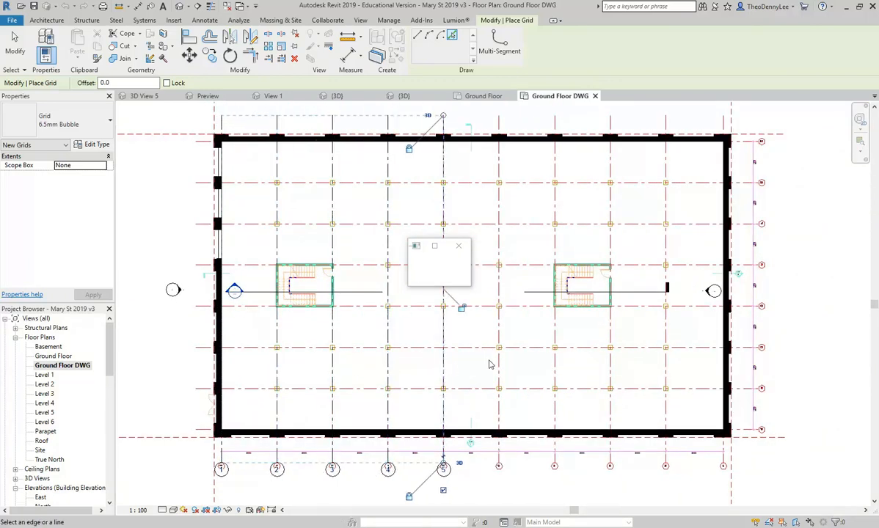
click(499, 365)
click(554, 371)
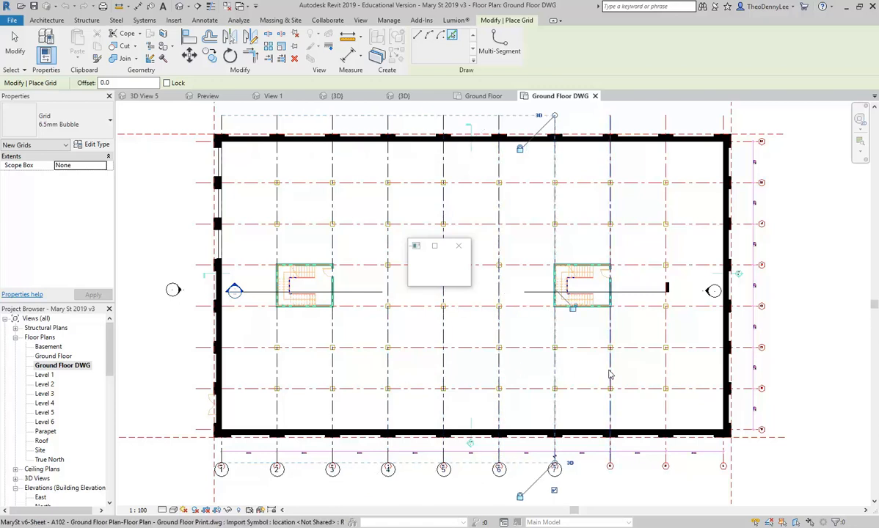
click(610, 374)
click(665, 374)
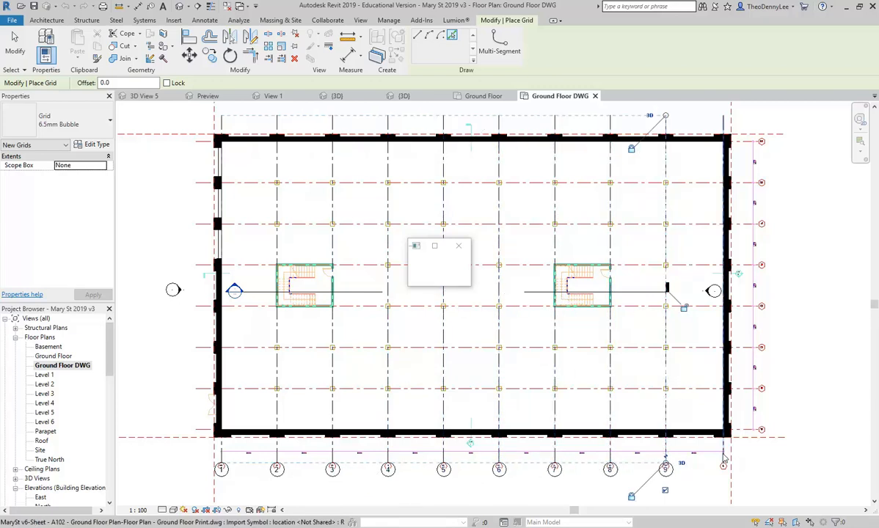
click(724, 459)
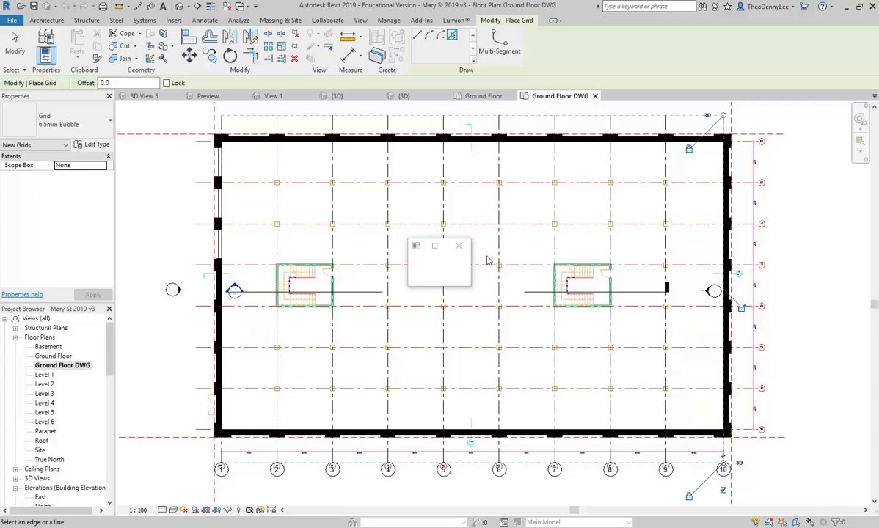
key(Escape)
key(Escape)
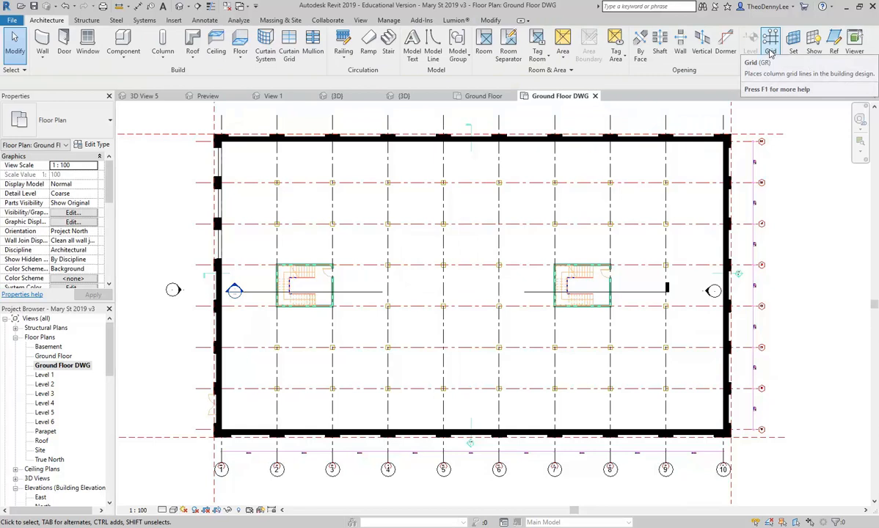
Restart the Grid command in Pick Lines mode
click(769, 44)
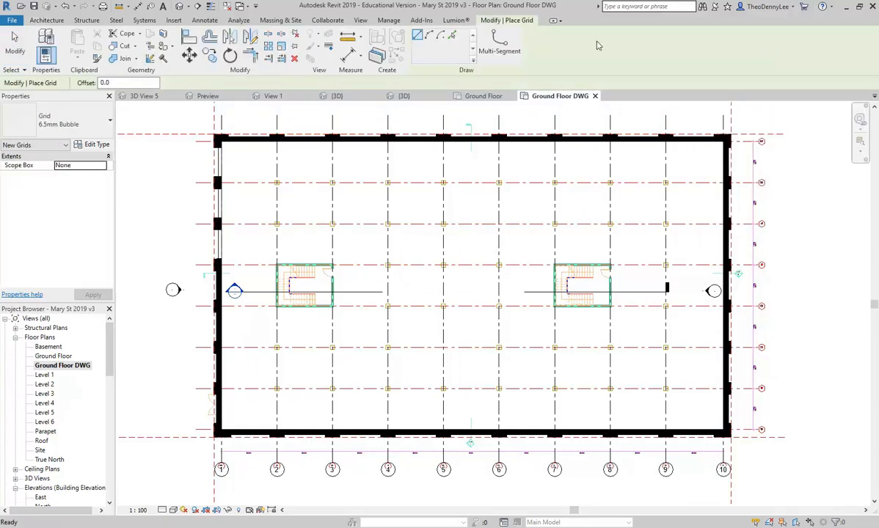
click(453, 37)
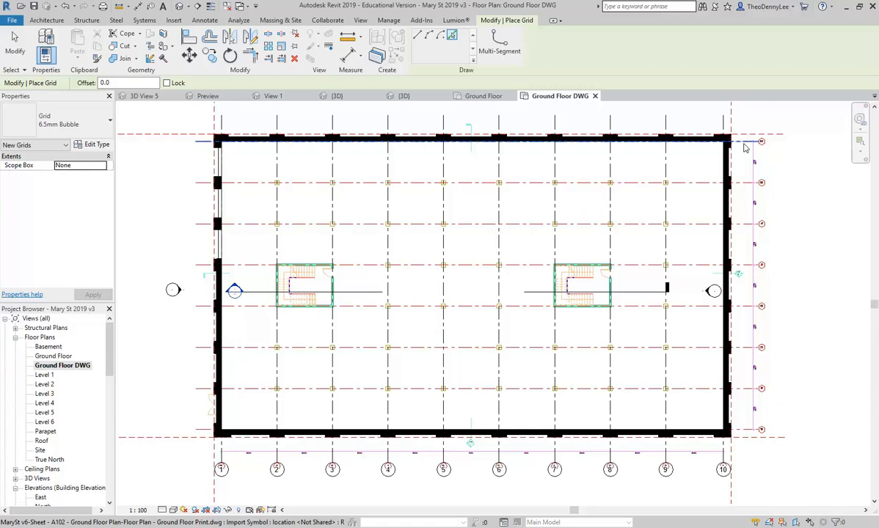
Compare the new grid bubbles along the plan's lower edge with the imported drawing's labels and review the overall grid layout
scroll(210, 471, up, 1)
middle_drag(212, 472, 273, 386)
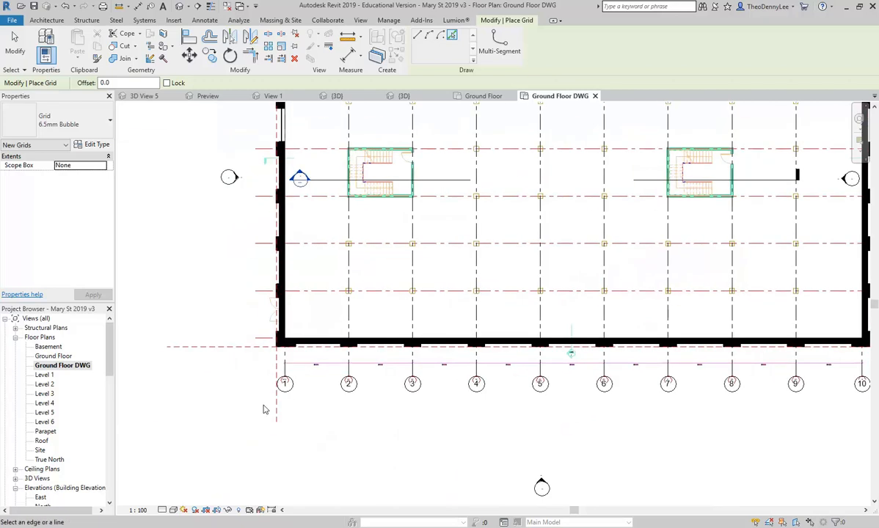
scroll(274, 386, up, 5)
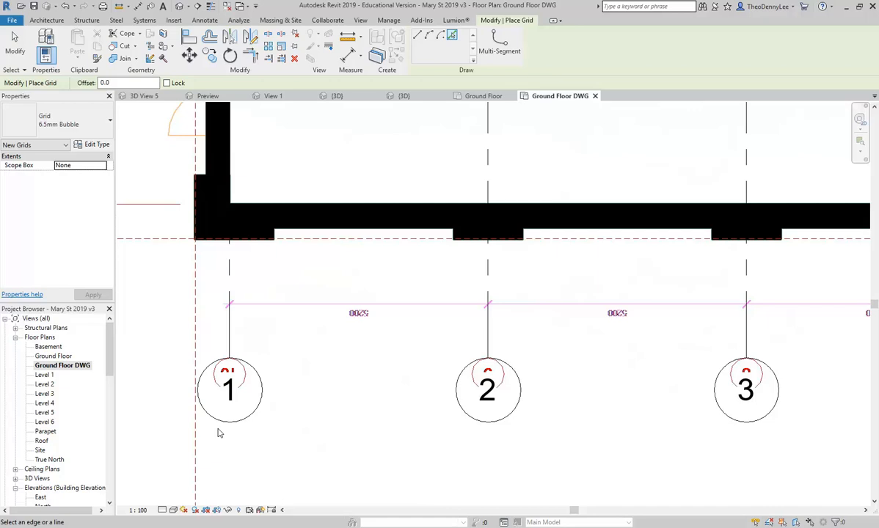
scroll(247, 363, up, 5)
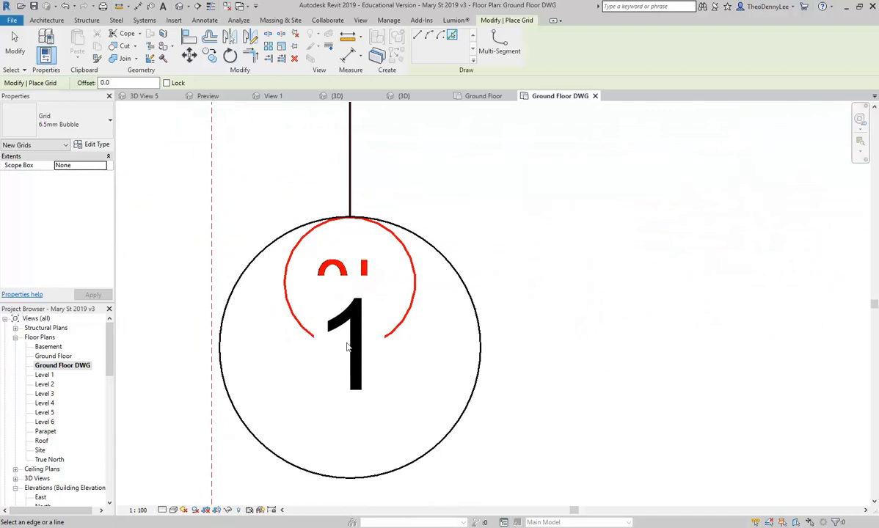
scroll(404, 261, down, 5)
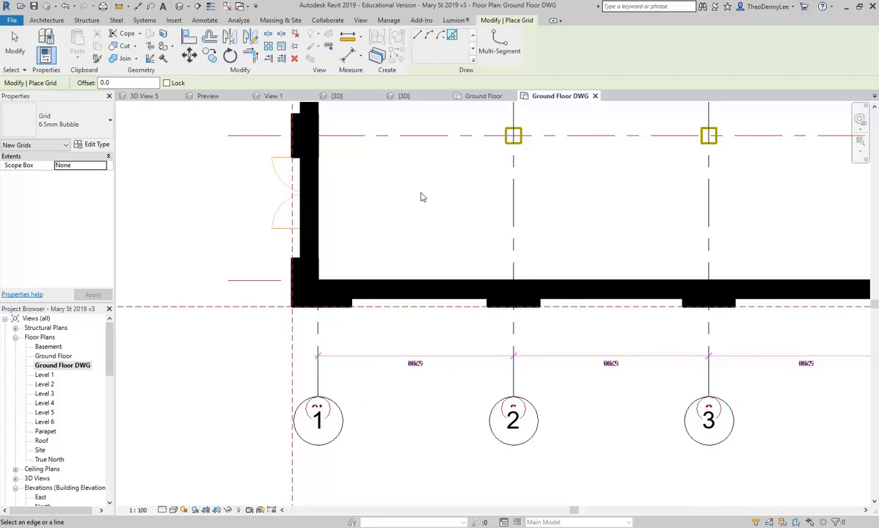
scroll(422, 196, down, 7)
scroll(335, 321, up, 1)
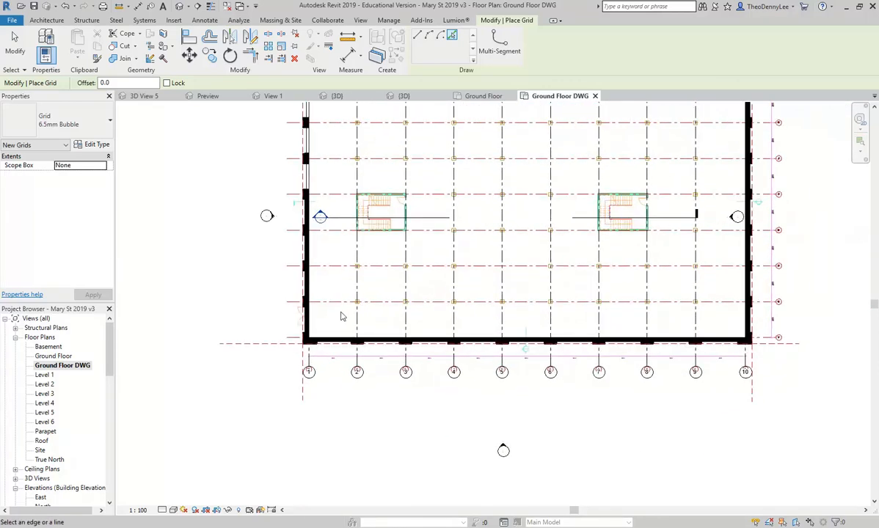
scroll(411, 290, down, 2)
scroll(408, 288, up, 2)
scroll(408, 288, down, 2)
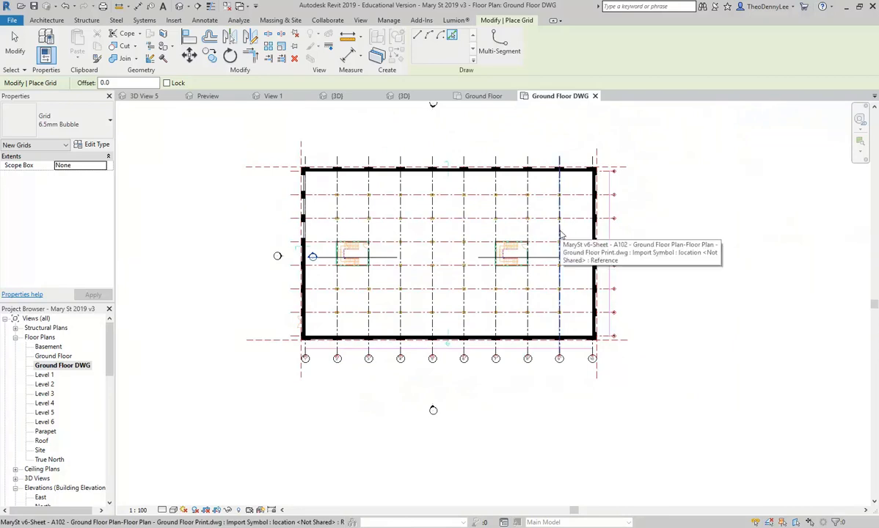
click(561, 235)
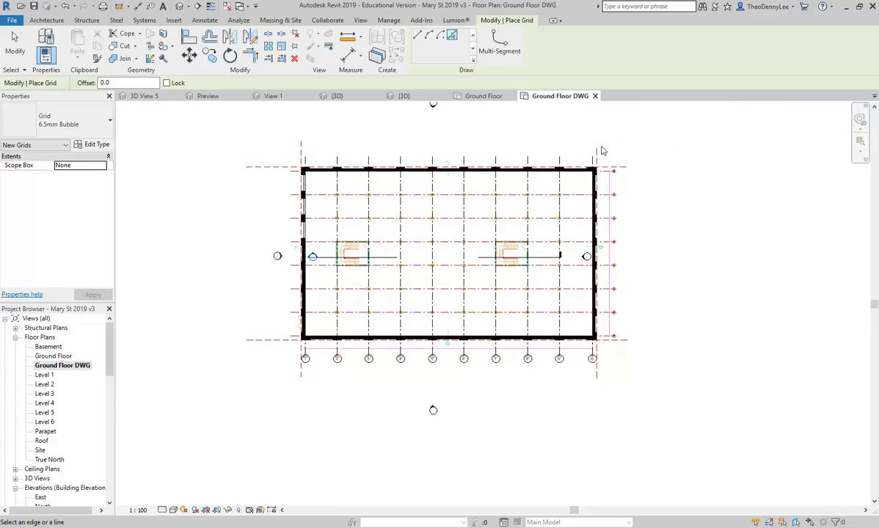
Place the topmost horizontal grid on the imported grid line H and label it A
scroll(600, 149, up, 5)
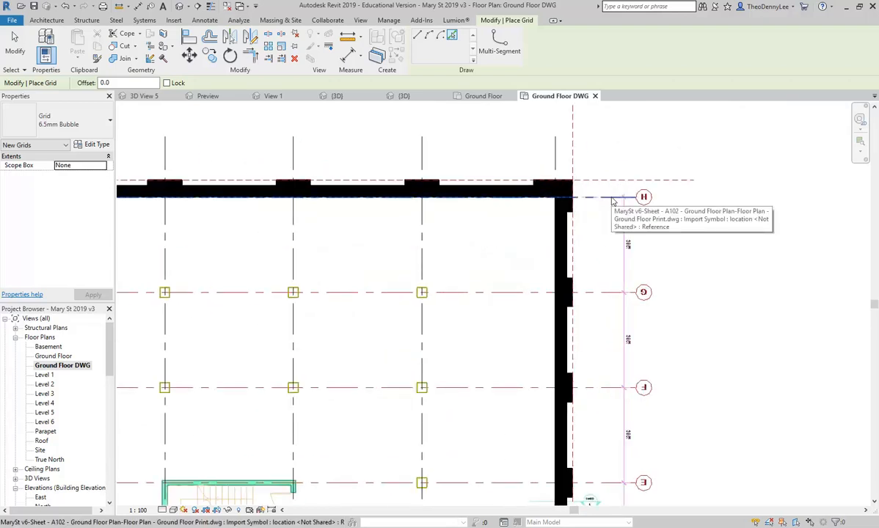
middle_drag(612, 200, 580, 193)
scroll(565, 195, up, 3)
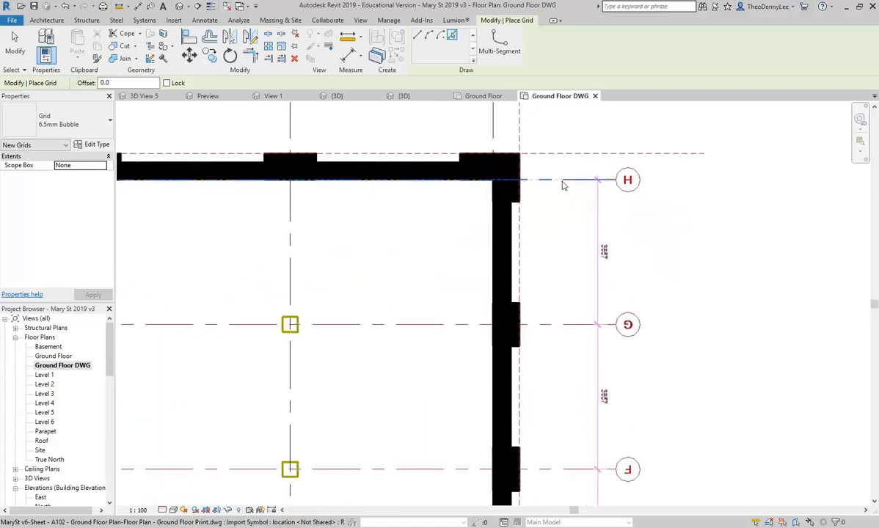
click(561, 180)
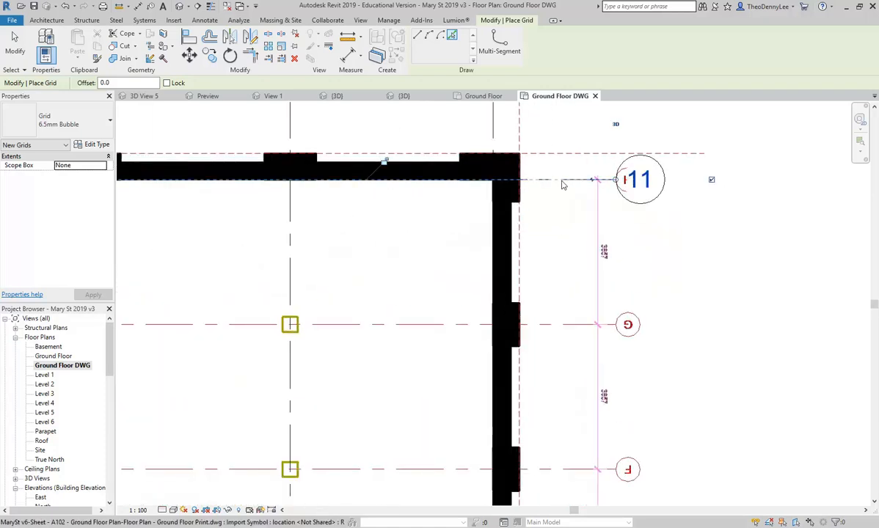
click(635, 179)
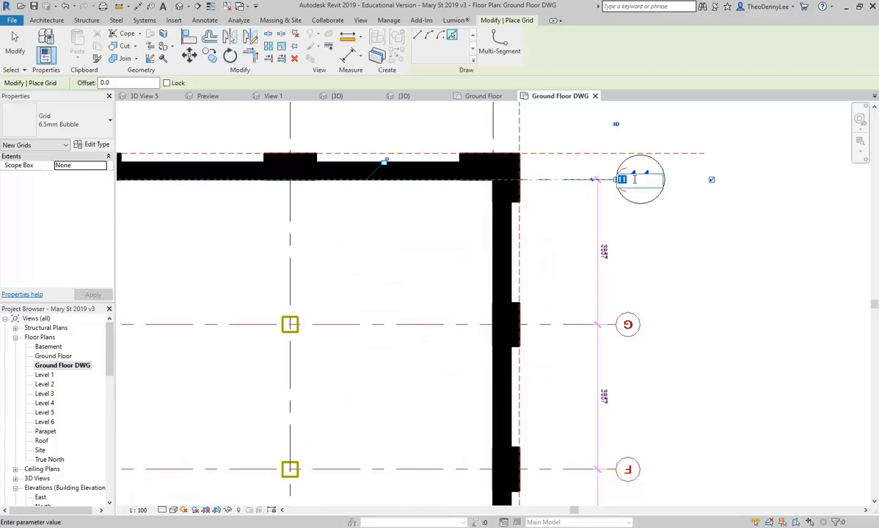
text(A)
key(Return)
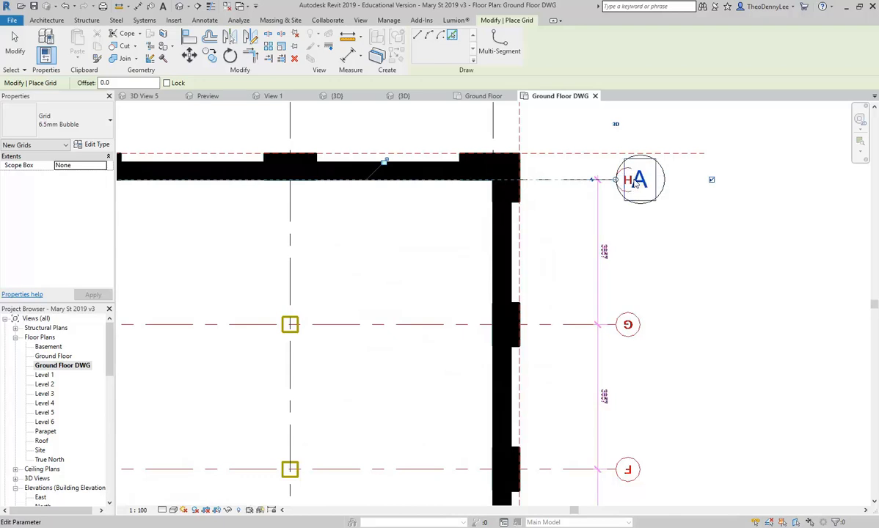
Place the seven remaining horizontal grids, B to H, on the imported grid lines below grid A, working downwards, and finish the Grid command
click(560, 326)
middle_drag(569, 345, 563, 253)
click(556, 357)
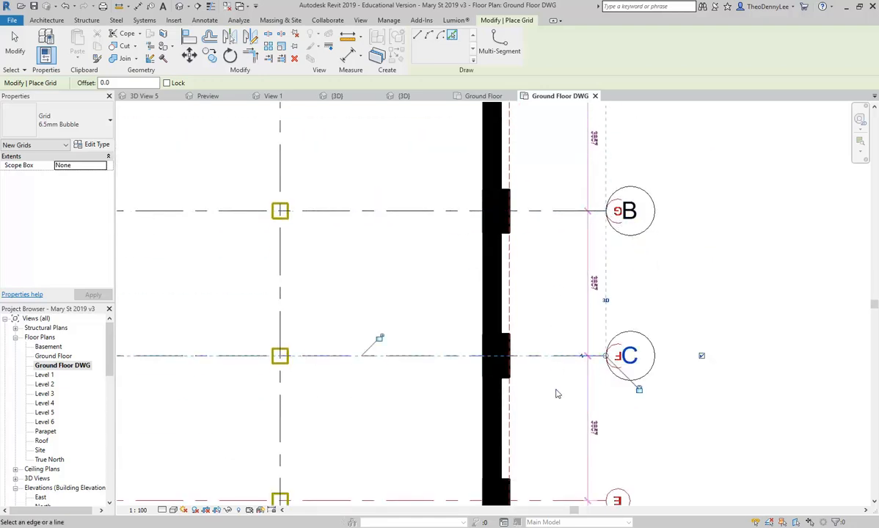
middle_drag(555, 391, 538, 290)
click(536, 343)
middle_drag(536, 329, 529, 200)
click(522, 362)
middle_drag(522, 364, 523, 206)
click(513, 328)
middle_drag(516, 379, 520, 240)
click(484, 329)
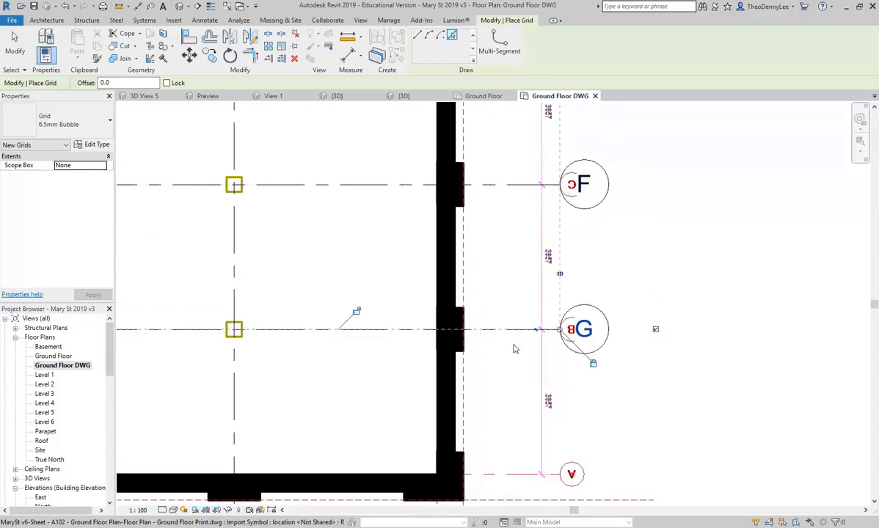
click(513, 475)
scroll(518, 384, down, 6)
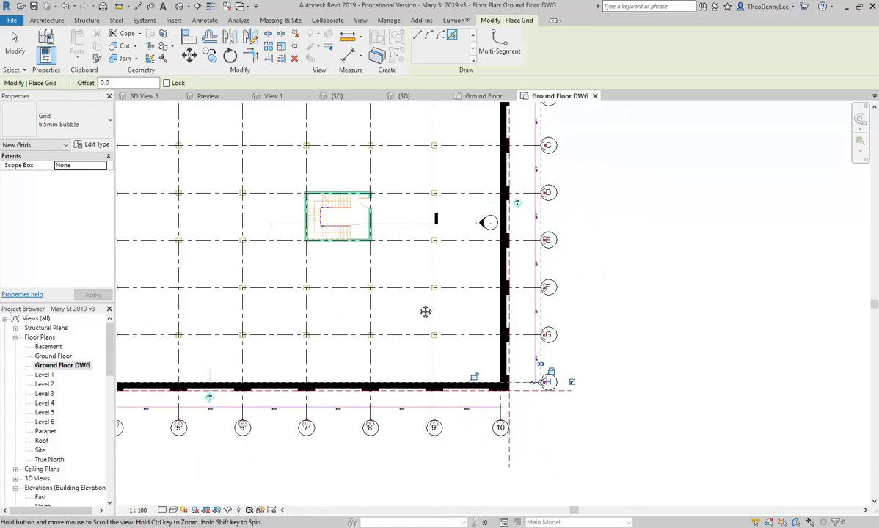
middle_drag(444, 348, 491, 357)
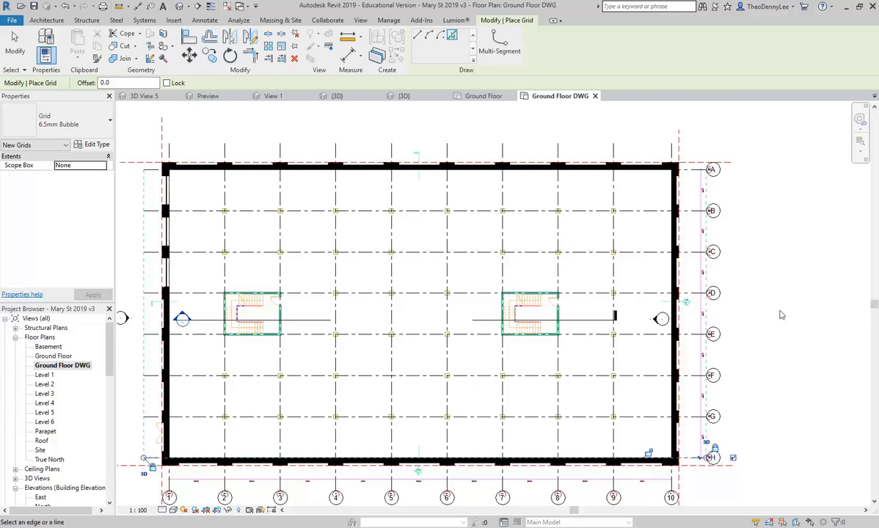
key(Escape)
key(Escape)
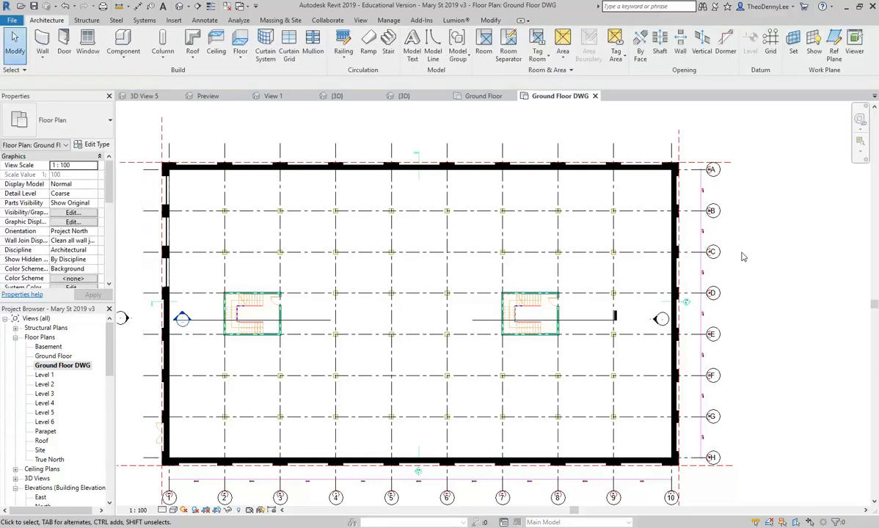
Set the plan's view scale to 1:50 and compare the grid 1 bubble with the imported one up close
scroll(384, 284, up, 2)
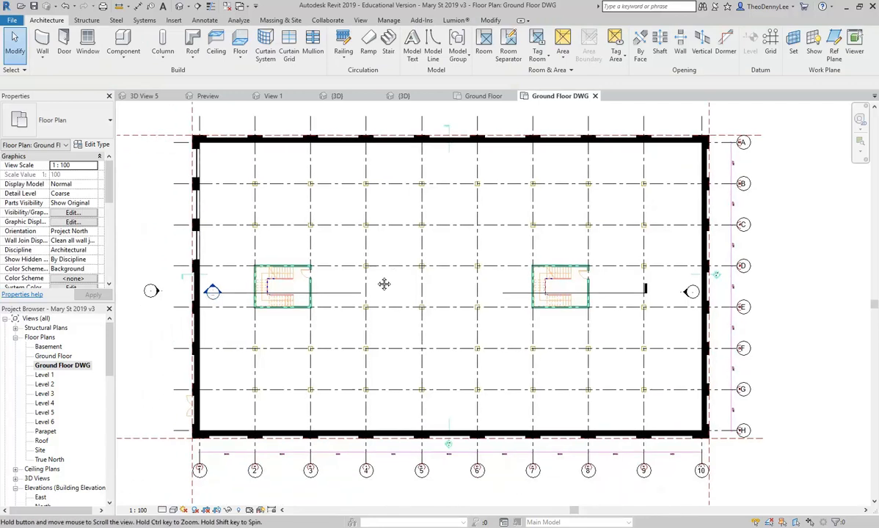
scroll(229, 402, down, 2)
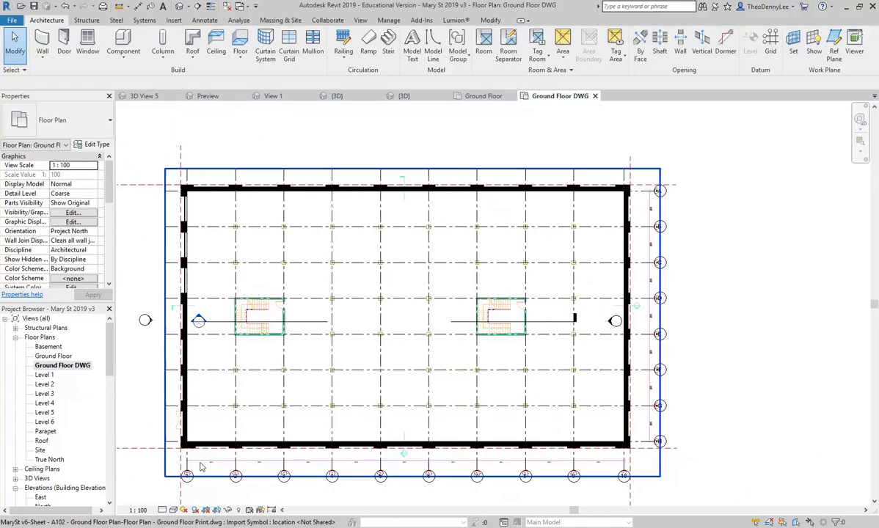
click(137, 510)
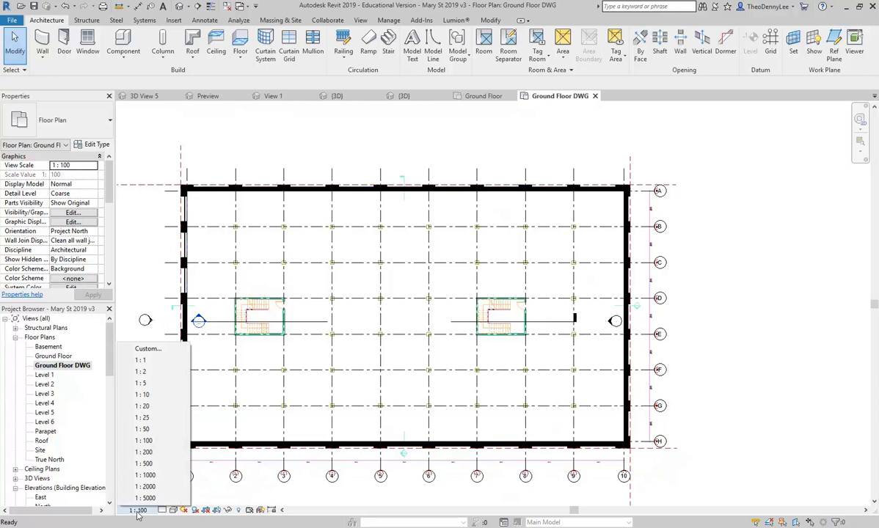
click(138, 430)
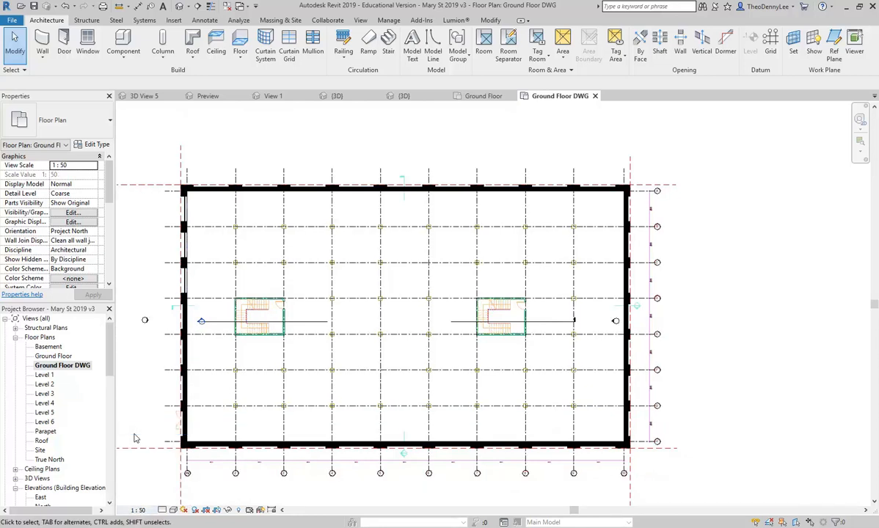
scroll(170, 477, up, 8)
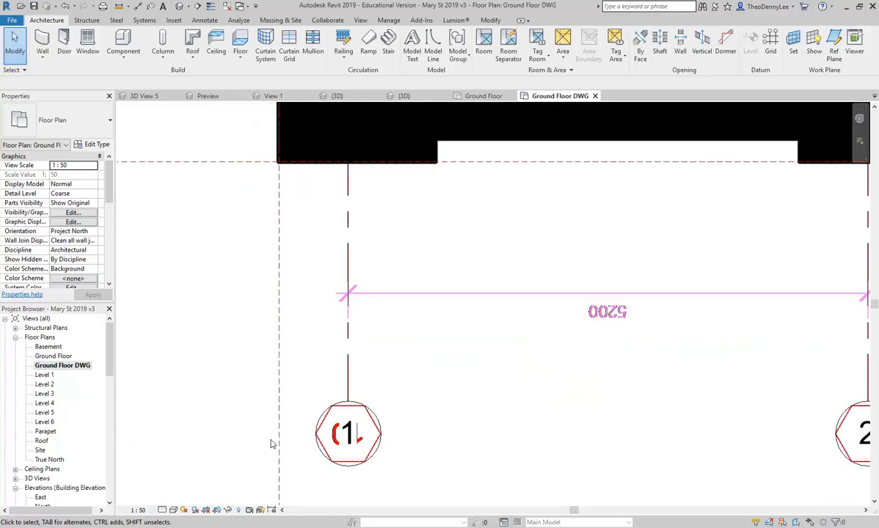
scroll(328, 455, up, 3)
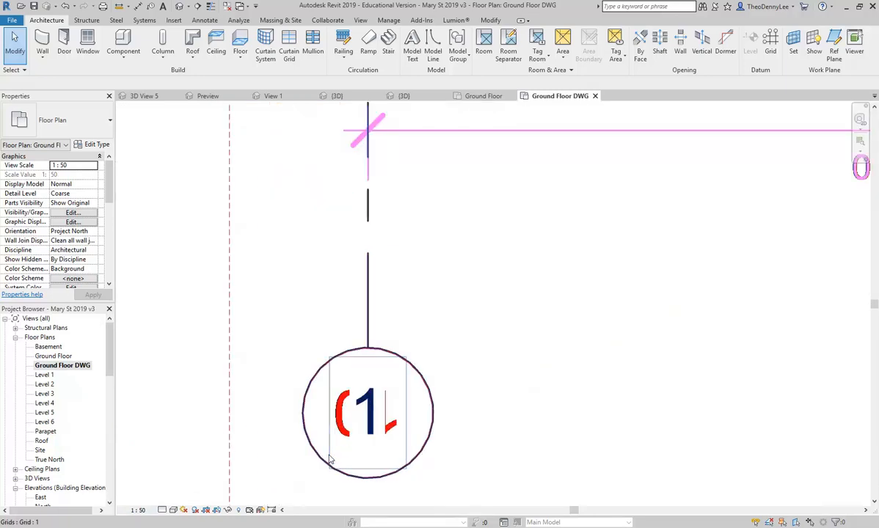
Set the view scale back to 1:100 and check the grid bubble sizes along the plan's lower edge
click(138, 510)
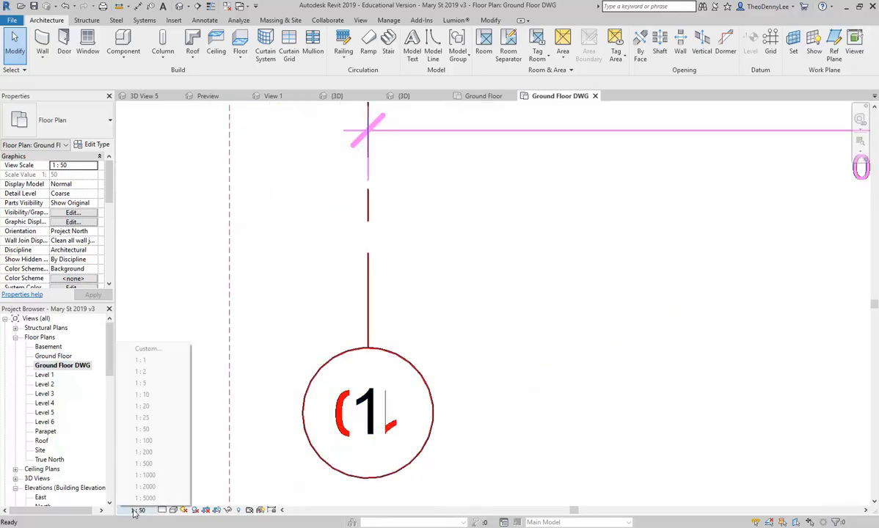
click(144, 440)
scroll(545, 387, down, 6)
middle_drag(500, 393, 308, 436)
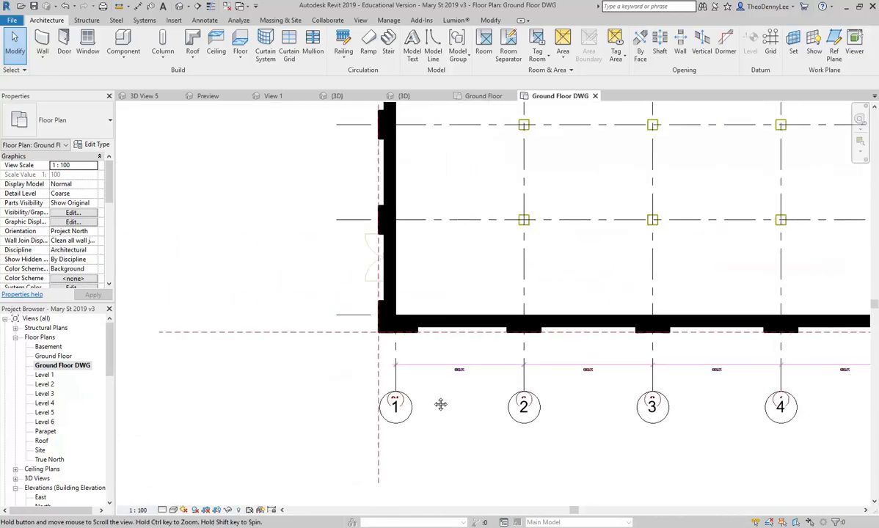
scroll(308, 436, down, 5)
scroll(359, 404, up, 2)
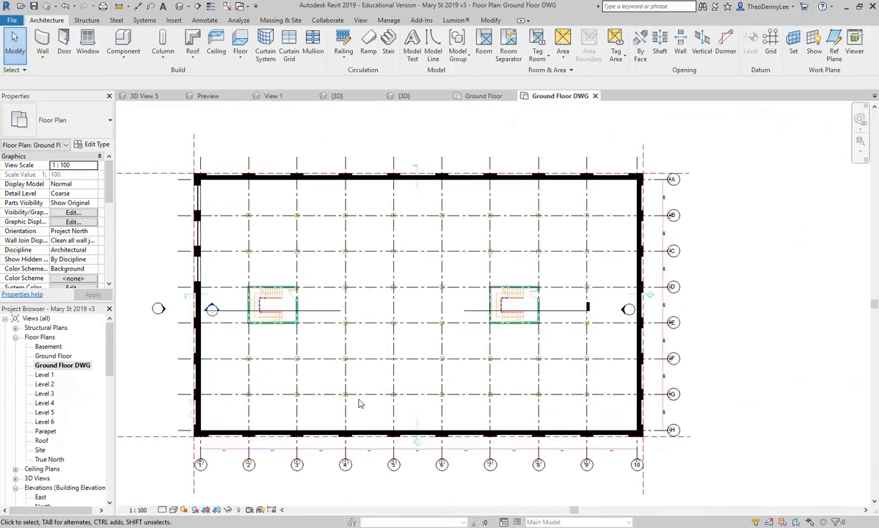
Try the 1:50 view scale once more to compare the bubble sizes, and return the view to 1:100
click(138, 510)
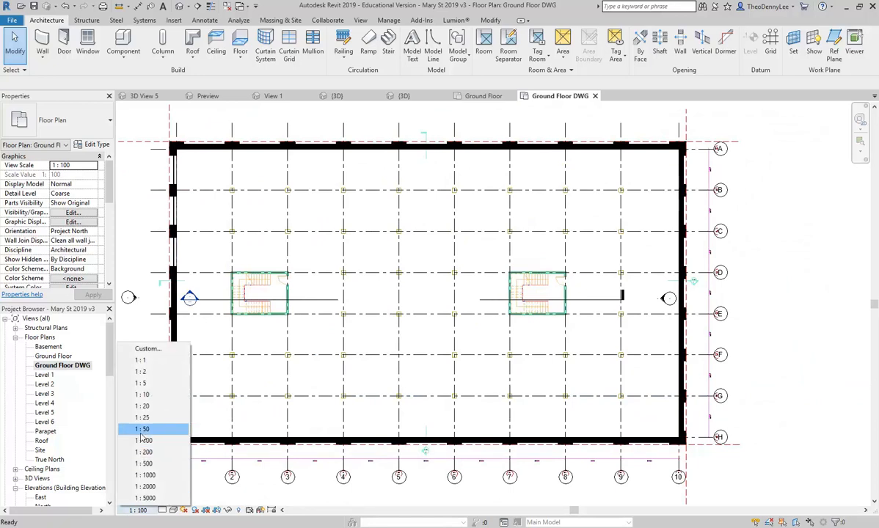
click(141, 431)
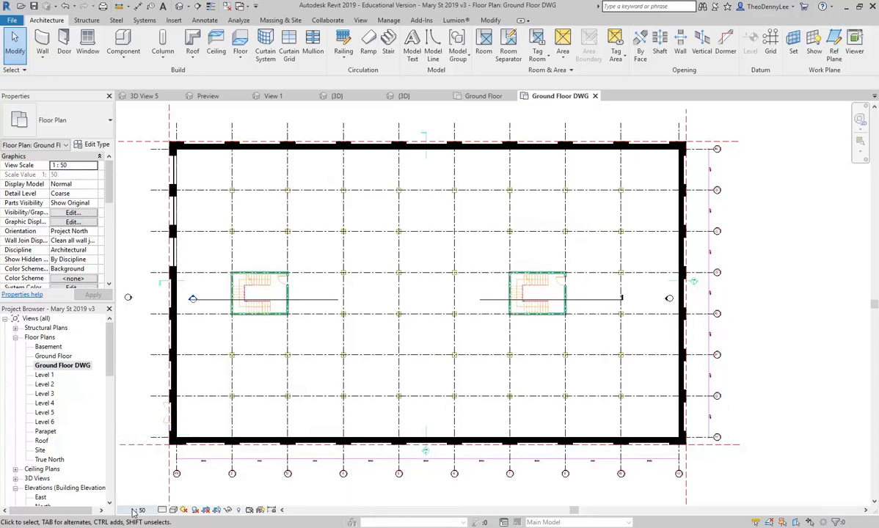
scroll(147, 488, up, 5)
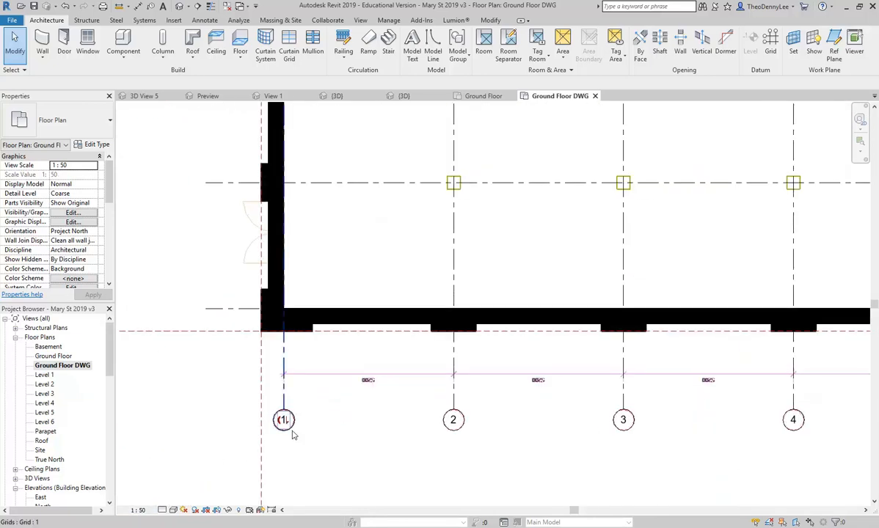
click(138, 510)
click(149, 440)
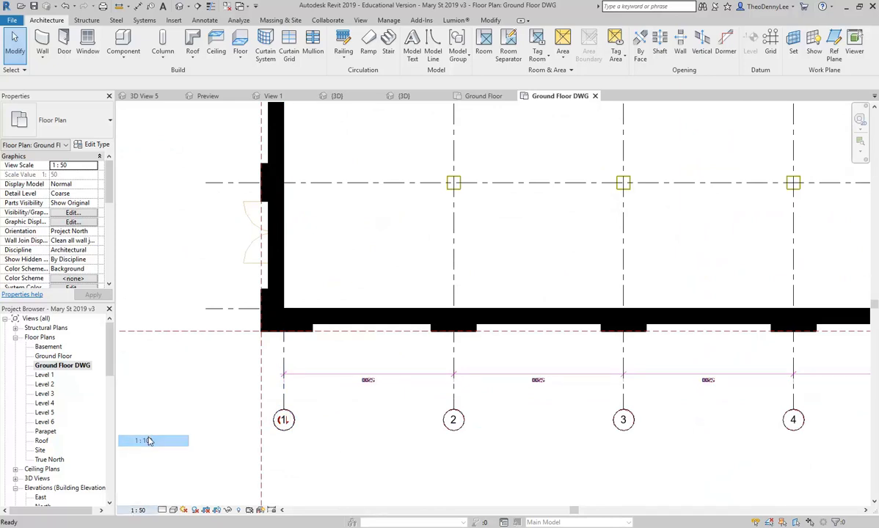
scroll(337, 316, down, 5)
middle_drag(254, 423, 290, 391)
scroll(291, 391, up, 3)
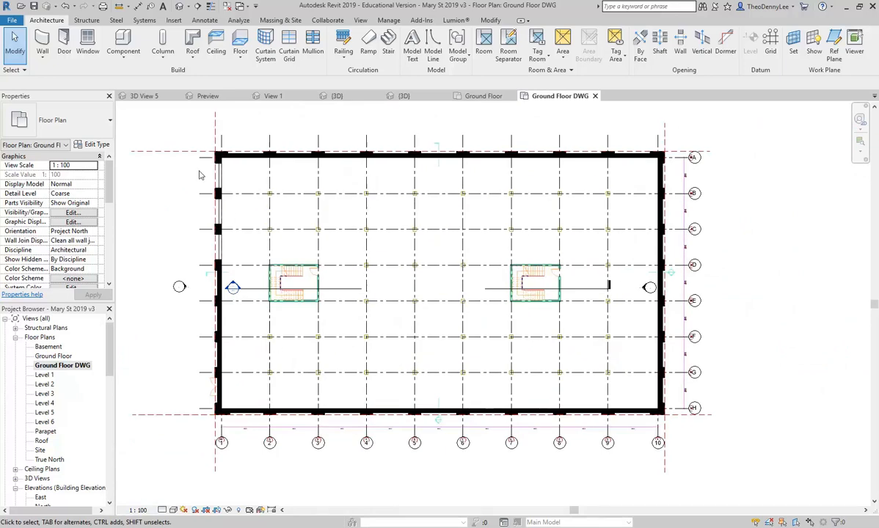
Start placing a structural column and browse for a family to load in EDU_DC_InteriorDesign on the StudentResources (P:) drive
click(160, 58)
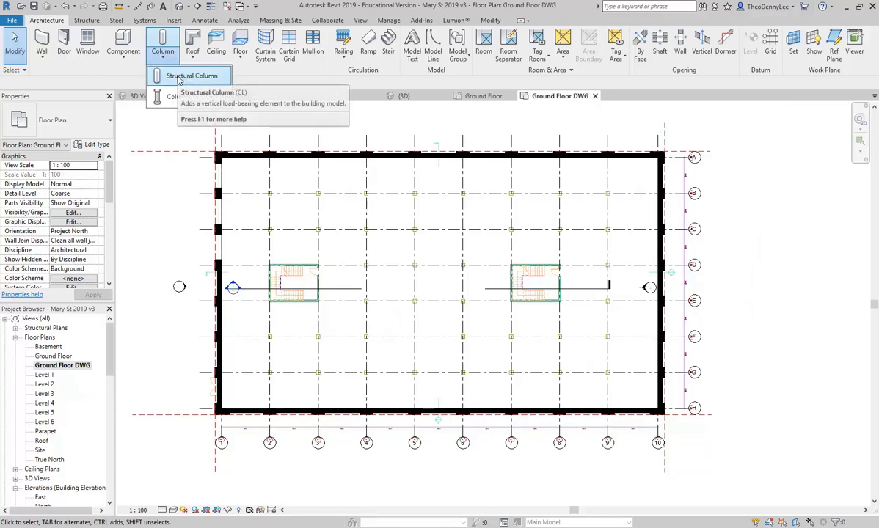
click(179, 77)
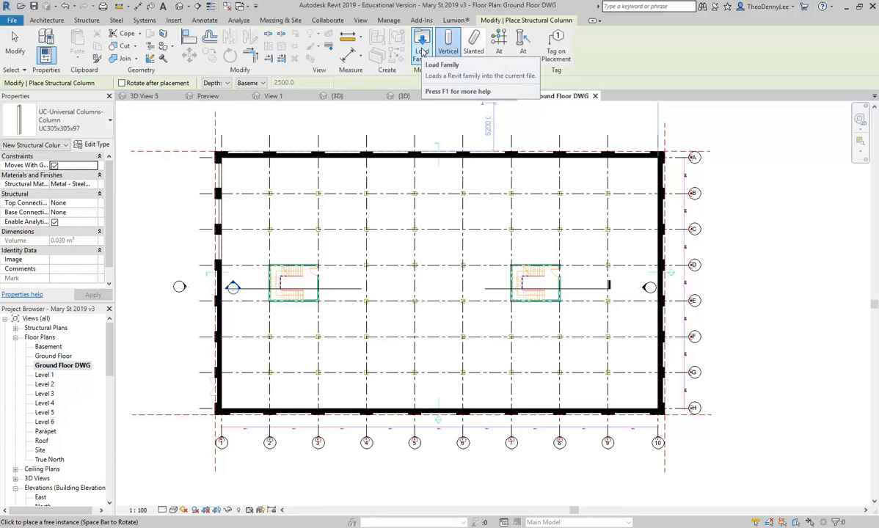
click(422, 50)
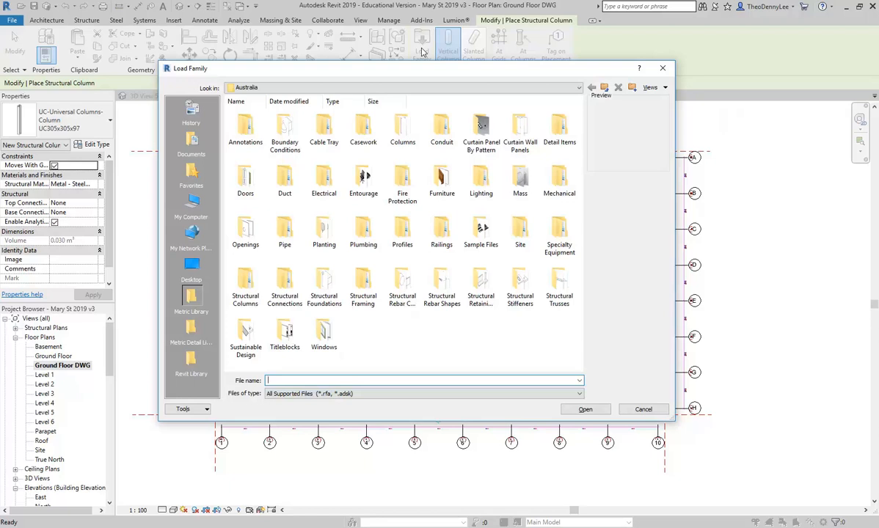
click(389, 88)
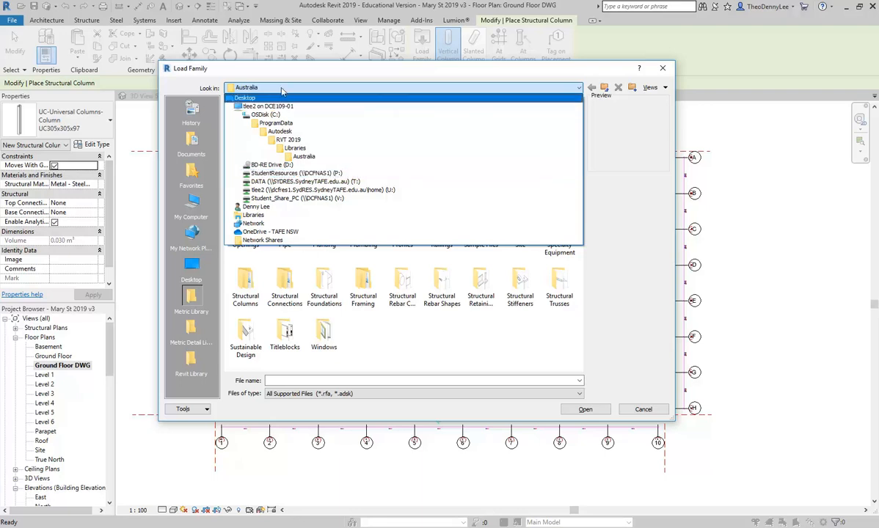
click(281, 175)
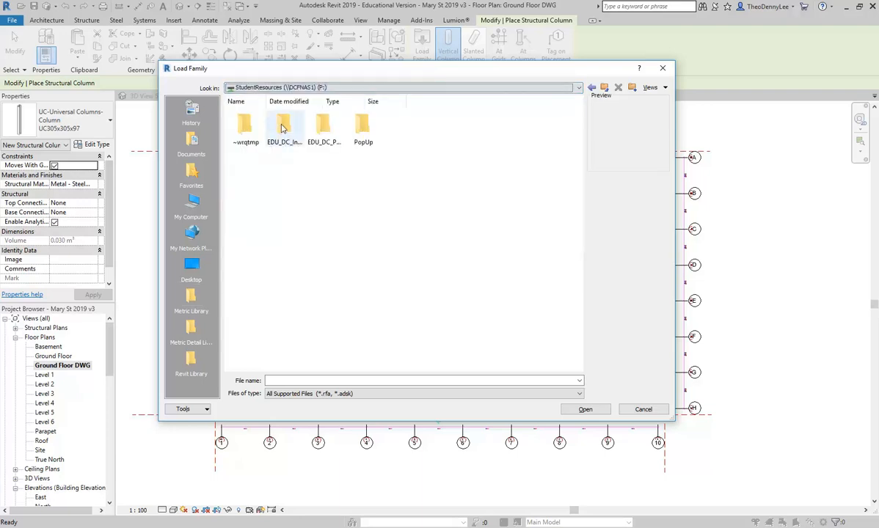
double_click(283, 121)
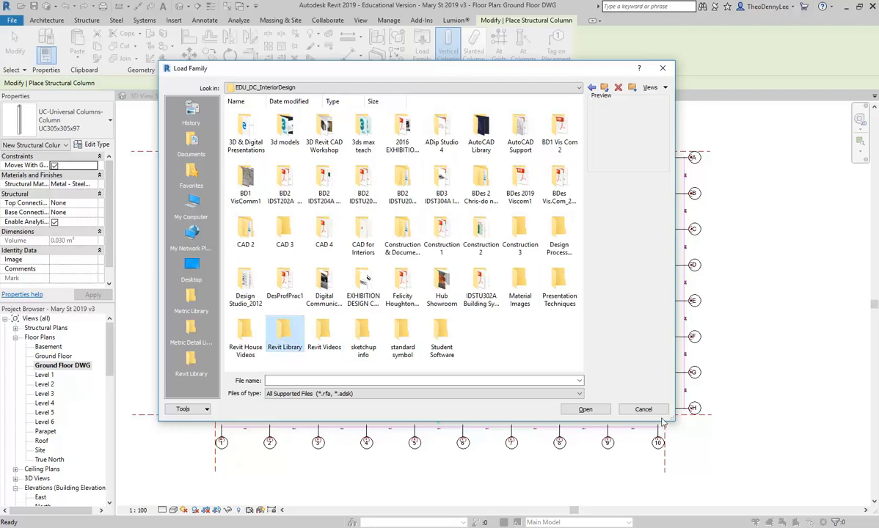
drag(675, 423, 731, 482)
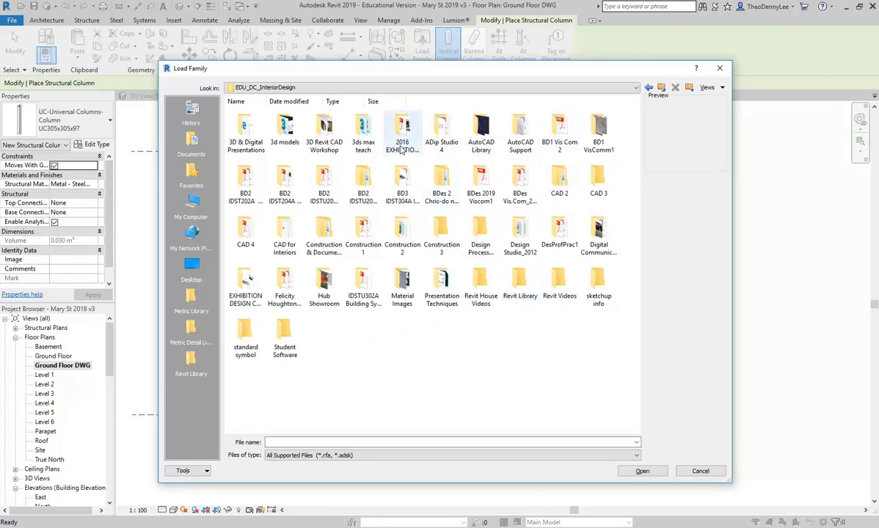
Load Timber-Square-Column-w-Capital.rfa from the Revit Families folder under 3D & Digital Presentations, Mary St Surry Hills
double_click(246, 128)
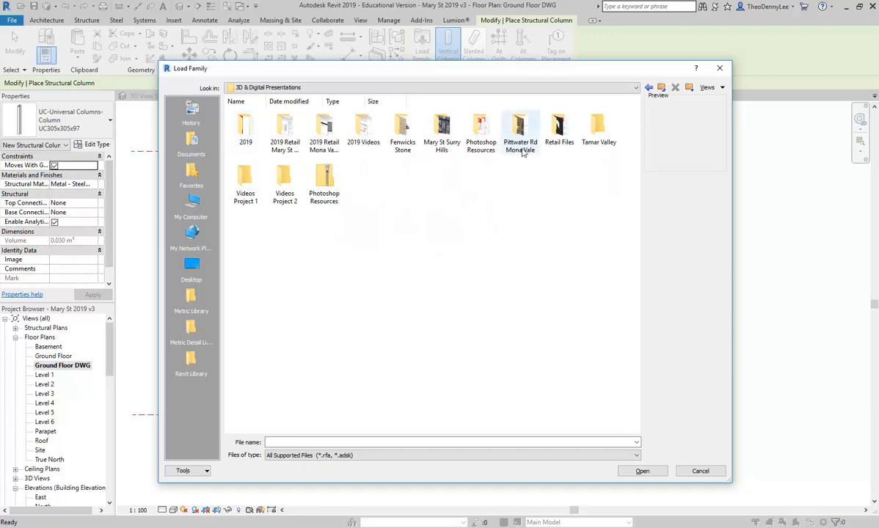
click(443, 122)
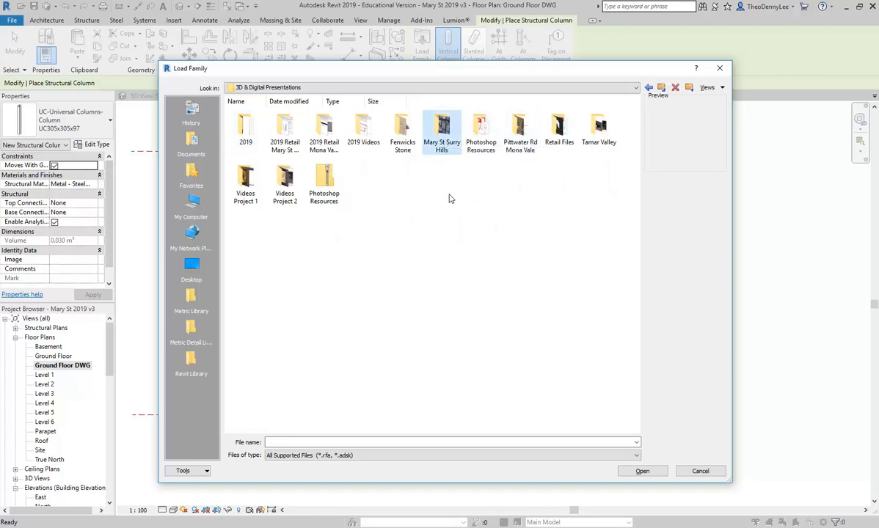
double_click(442, 125)
click(285, 130)
double_click(285, 131)
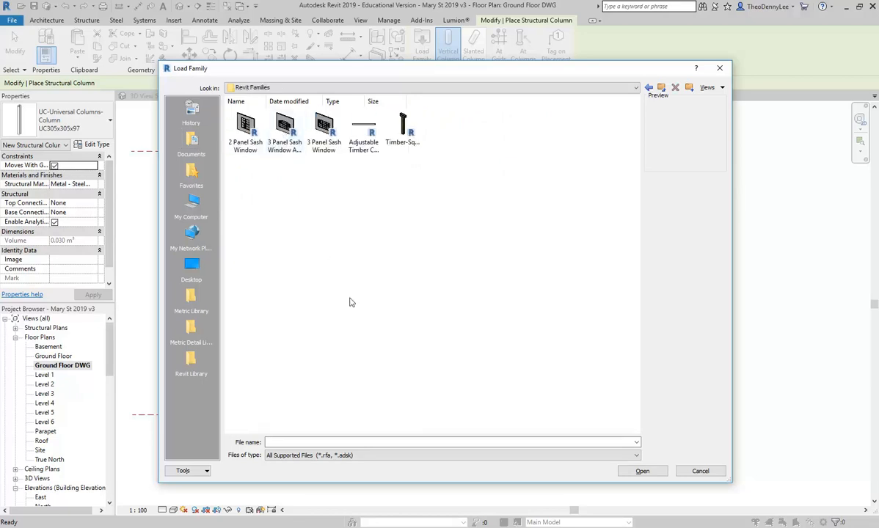
click(388, 123)
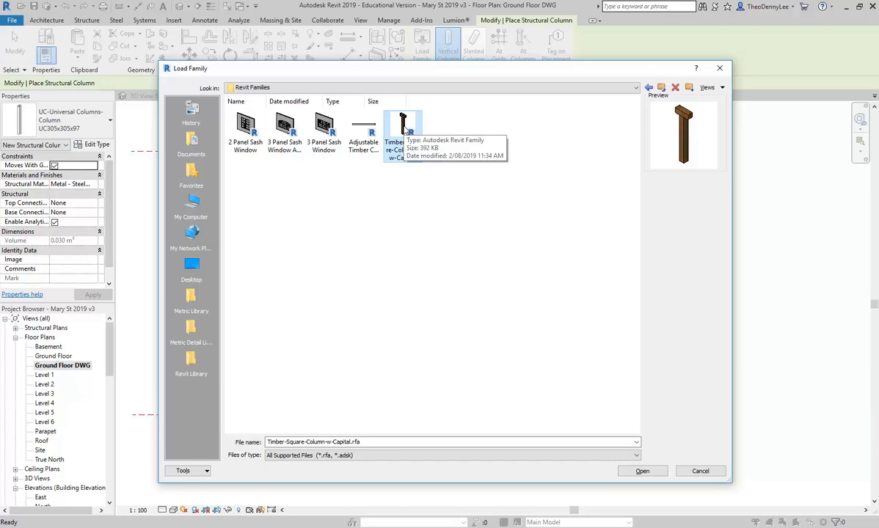
double_click(403, 129)
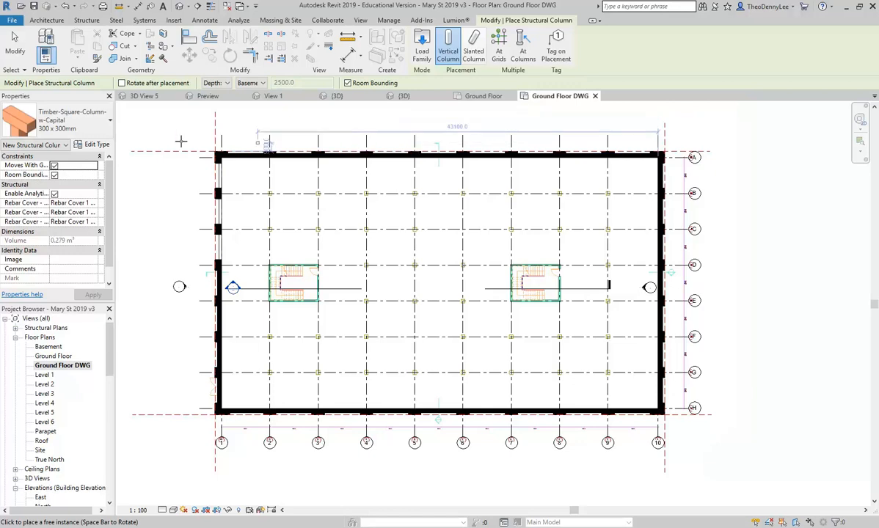
Set the timber column to be placed by Height, reaching up to Level 1
click(219, 83)
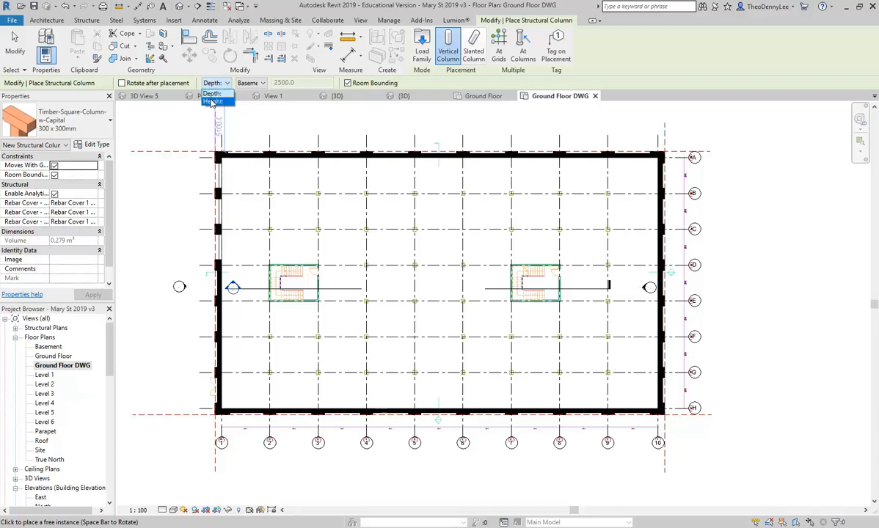
click(212, 102)
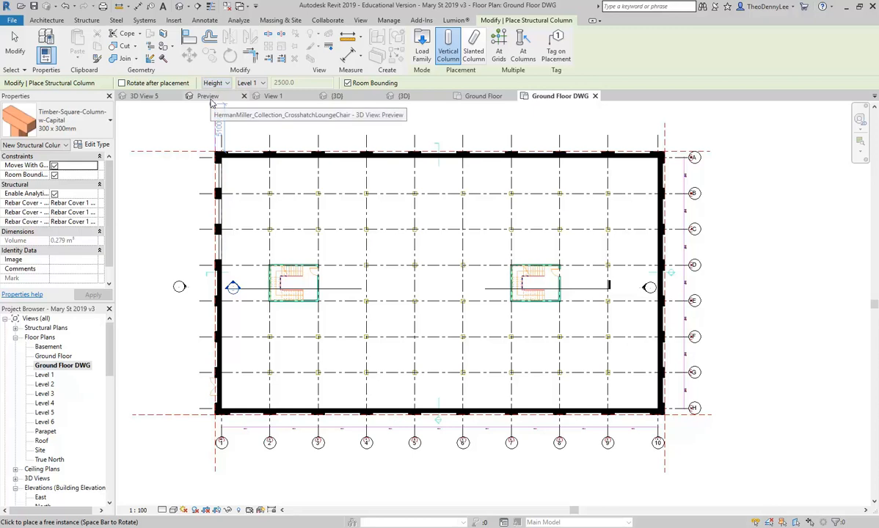
click(249, 83)
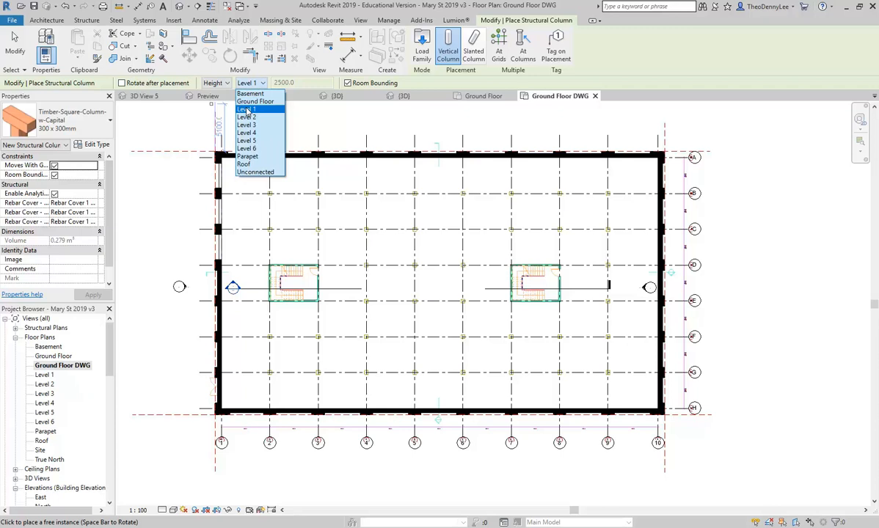
click(247, 111)
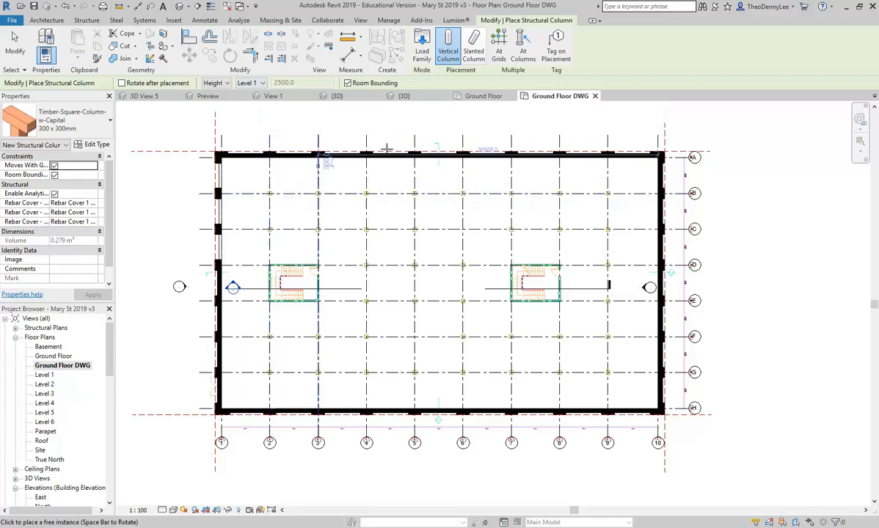
Place the timber columns at all intersections of grids B to G and 2 to 9 using At Grids, and finish the placement
click(498, 41)
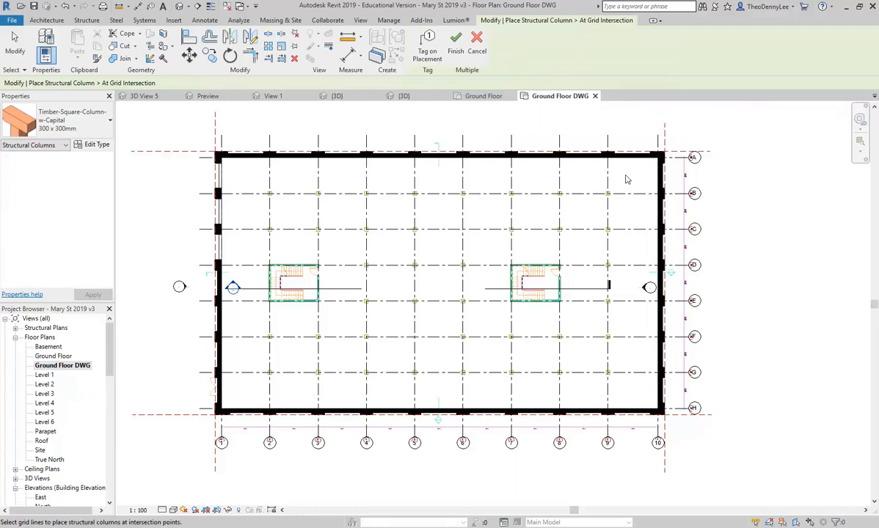
drag(616, 189, 248, 394)
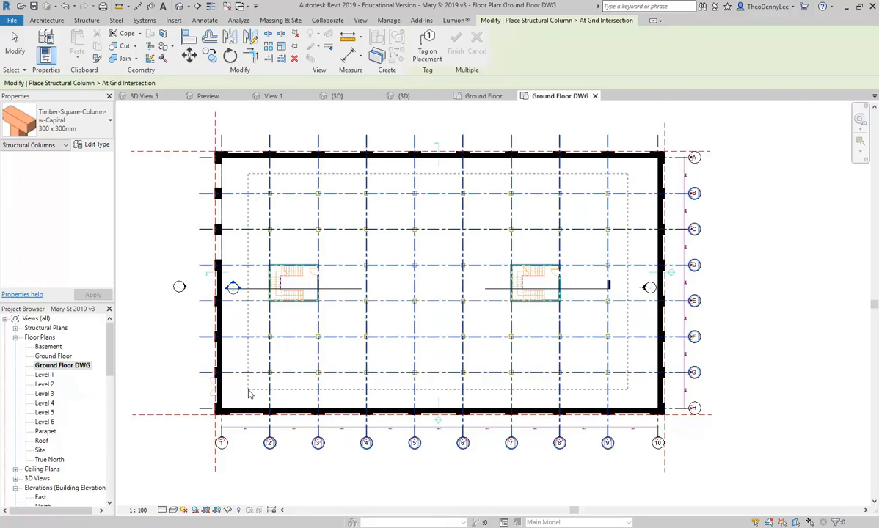
mouse_move(248, 394)
mouse_down()
mouse_move(579, 240)
mouse_move(628, 187)
mouse_move(622, 169)
mouse_move(634, 175)
mouse_move(399, 328)
mouse_move(247, 392)
mouse_up()
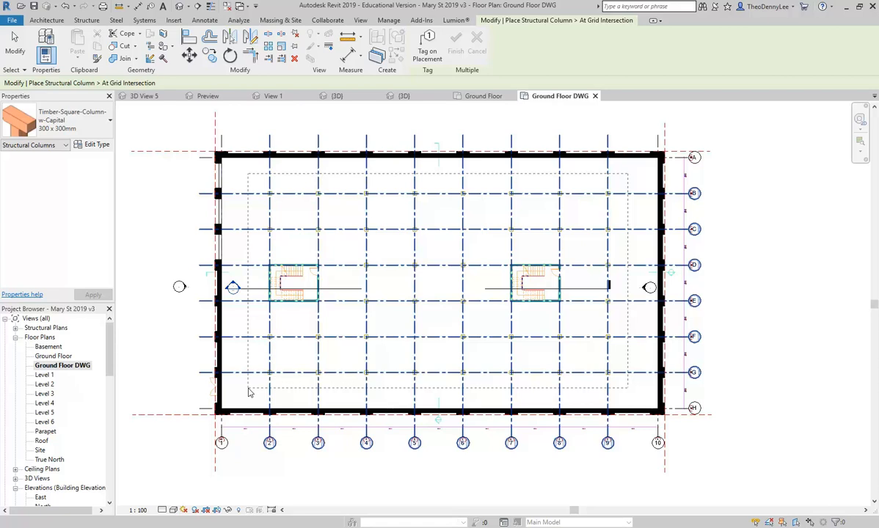
mouse_move(248, 391)
mouse_down()
mouse_move(628, 196)
mouse_move(632, 181)
mouse_move(467, 301)
mouse_move(316, 375)
mouse_move(248, 391)
mouse_up()
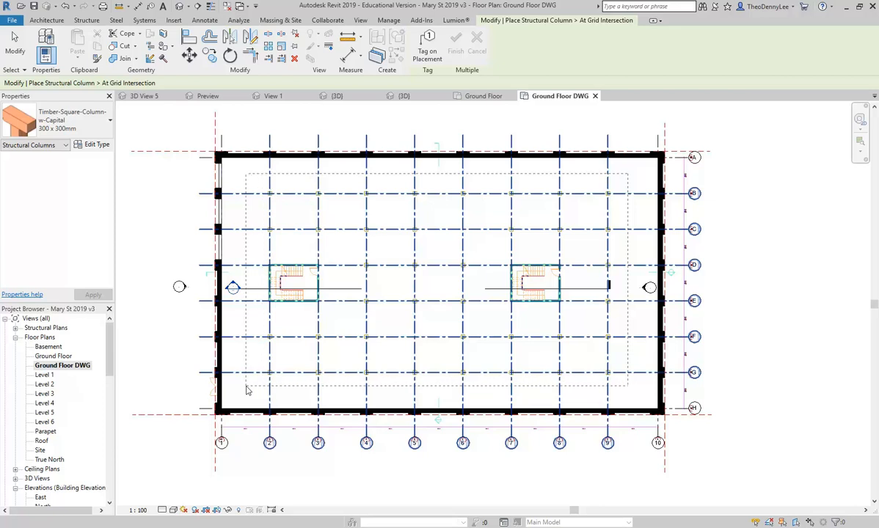
drag(248, 390, 243, 393)
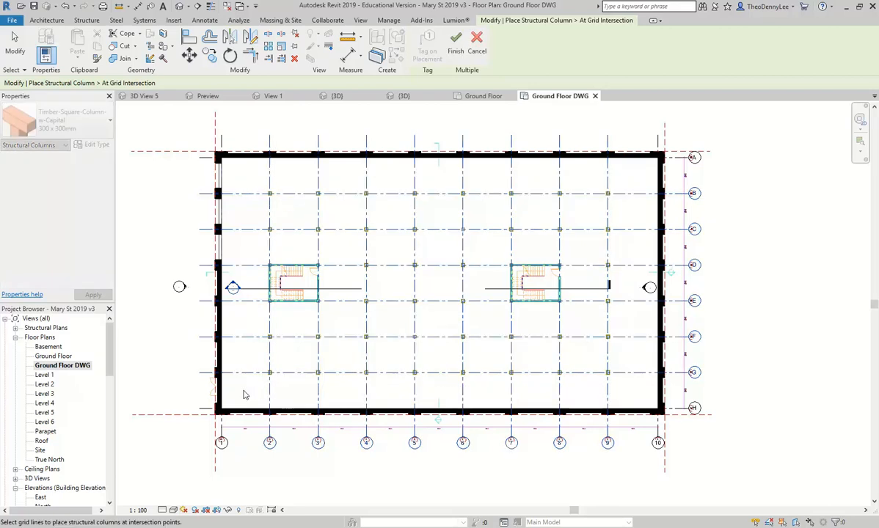
scroll(272, 254, up, 10)
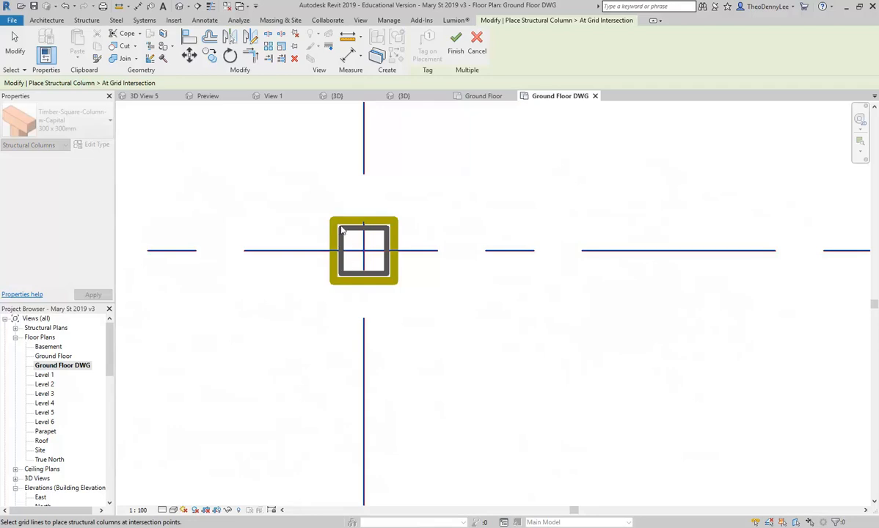
scroll(342, 230, down, 8)
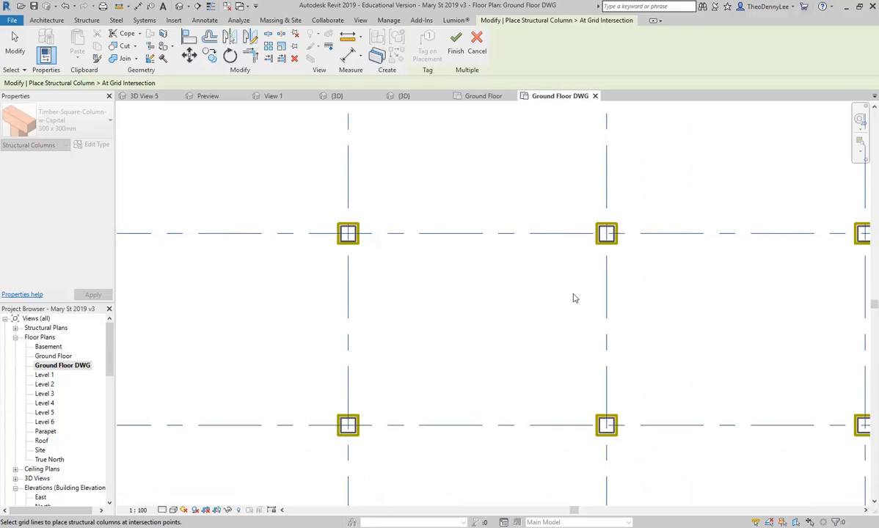
scroll(363, 231, down, 5)
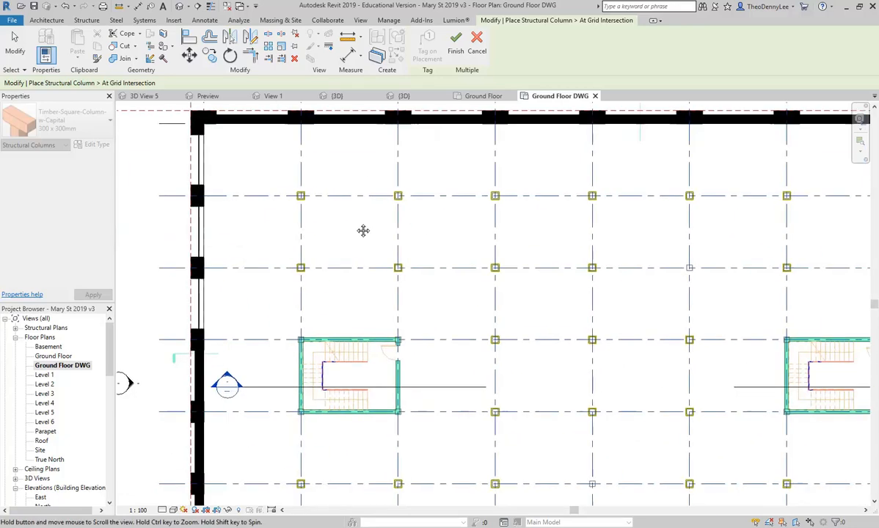
click(455, 41)
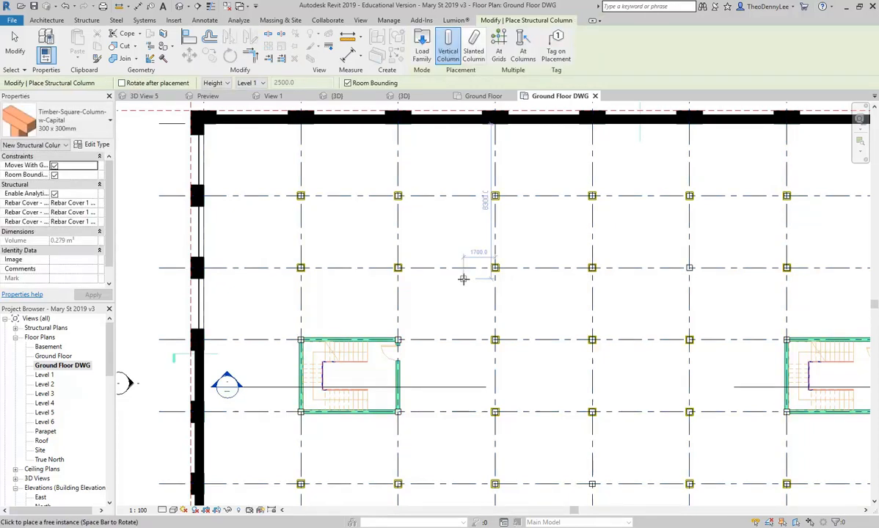
Leave column placement and examine how the new columns sit at the stair core corners and across the grid
scroll(463, 279, down, 4)
scroll(400, 294, up, 5)
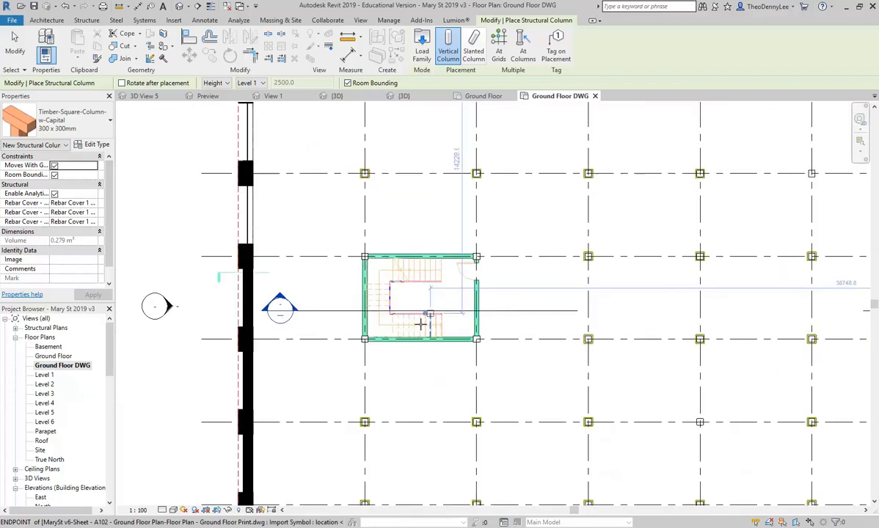
scroll(396, 290, up, 3)
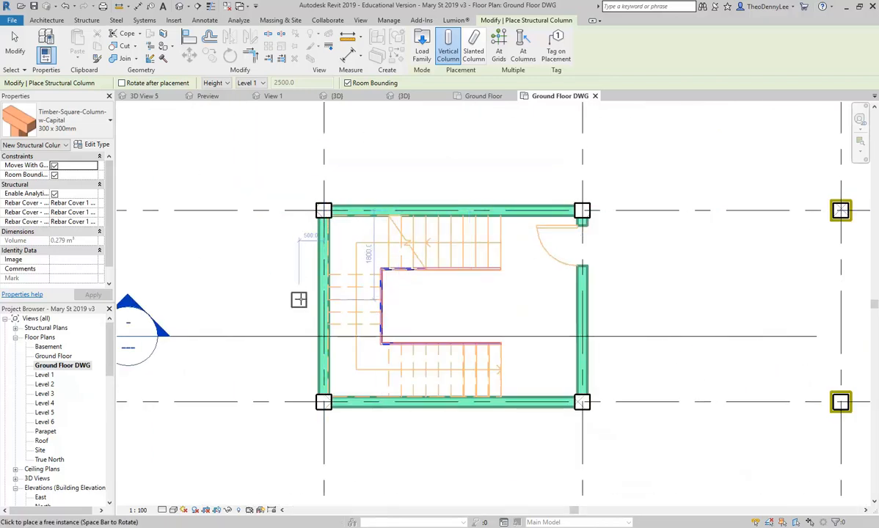
key(Escape)
scroll(301, 303, down, 4)
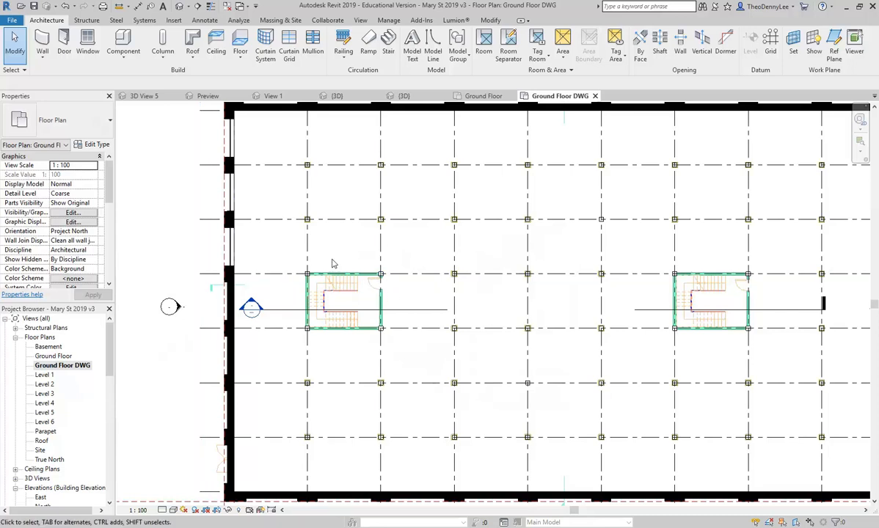
scroll(292, 279, up, 3)
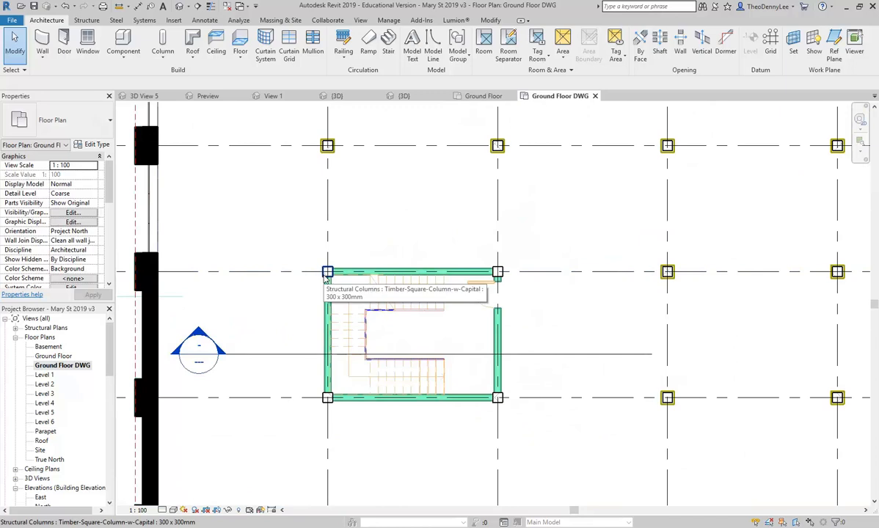
scroll(268, 257, down, 5)
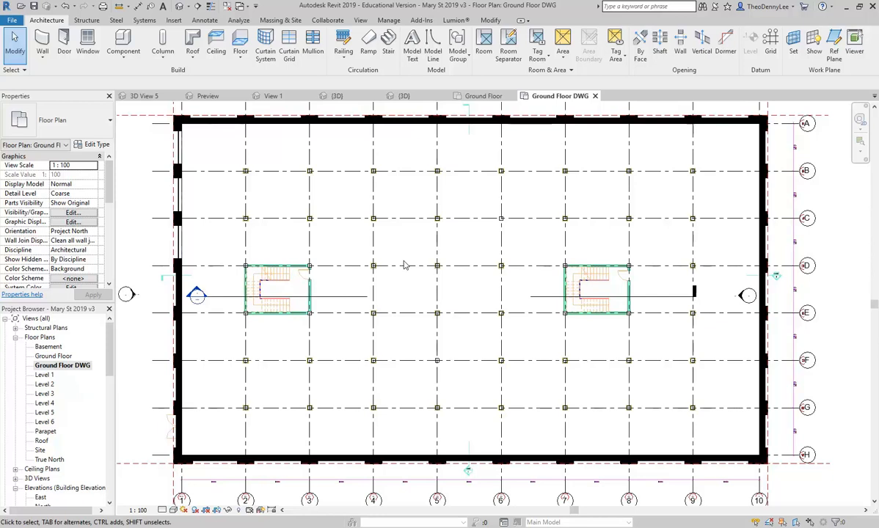
scroll(396, 273, down, 2)
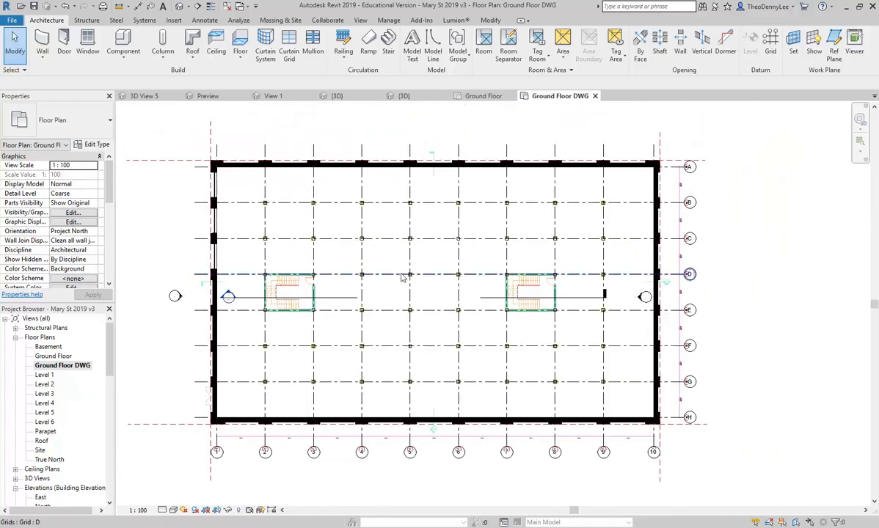
Check the placed columns from above in the {3D} view, and return to the Ground Floor DWG plan
click(404, 96)
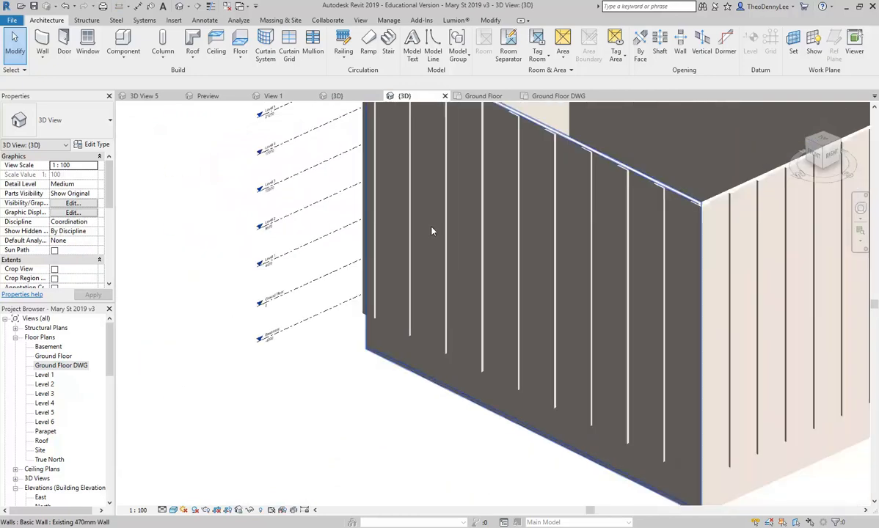
shift+middle_drag(449, 245, 674, 423)
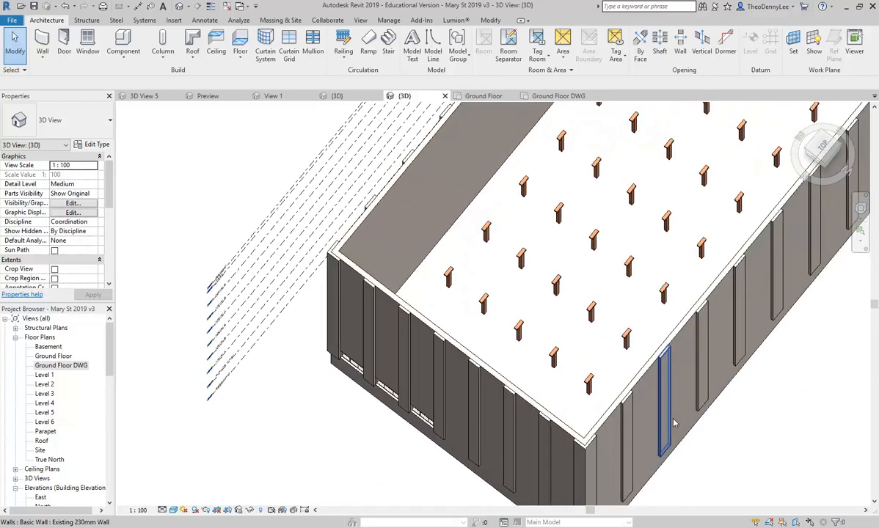
click(557, 96)
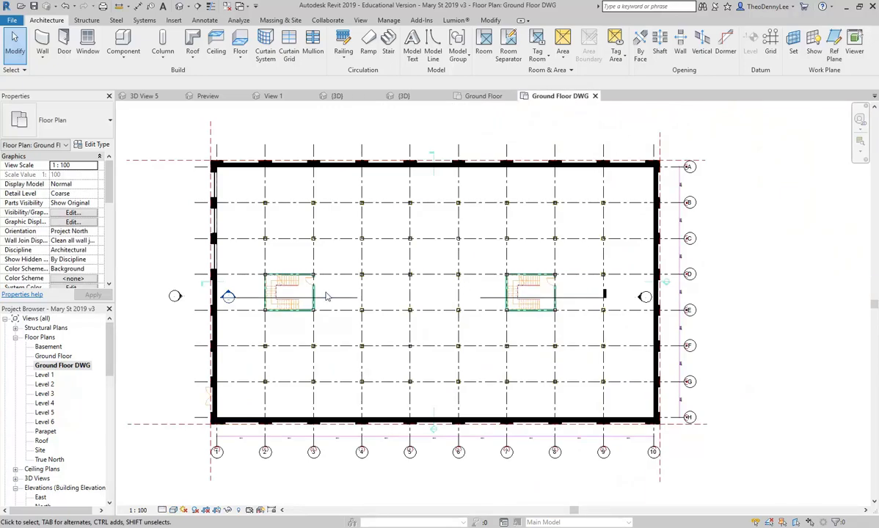
Try moving grid line G towards grid H to test whether its columns follow, and undo the move
scroll(224, 400, up, 4)
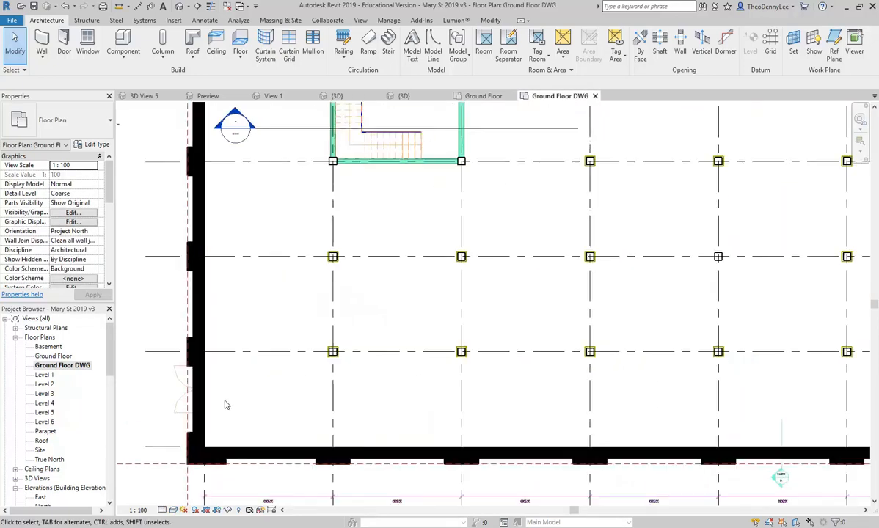
click(244, 355)
drag(257, 353, 260, 381)
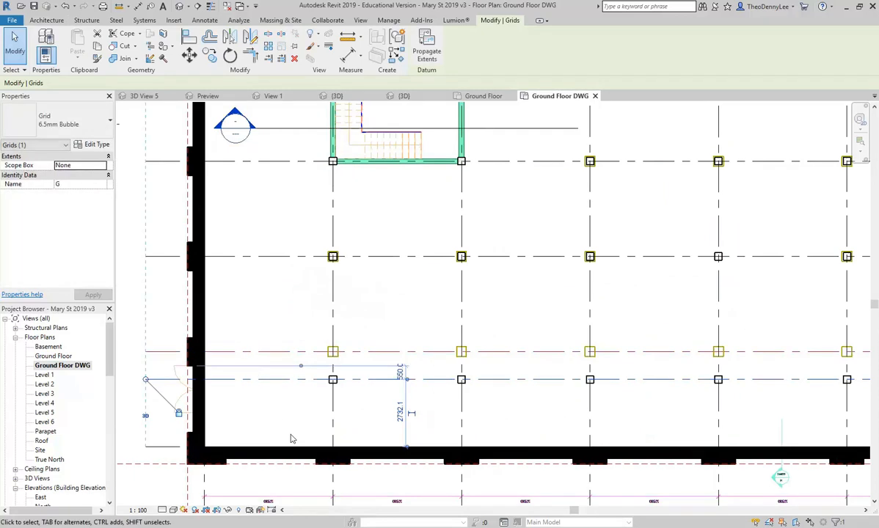
key(ctrl+z)
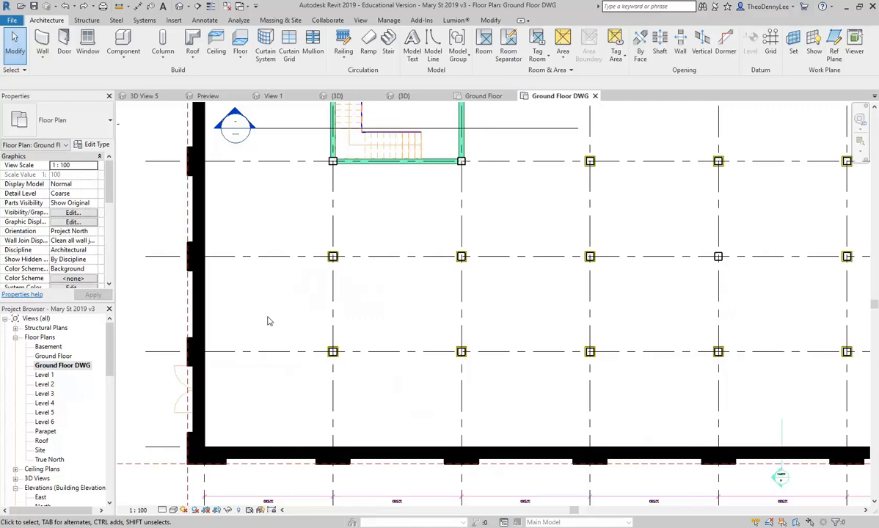
Extend both ends of the building section line running through the stair cores to just outside the building's end walls
scroll(323, 233, down, 4)
scroll(327, 235, up, 3)
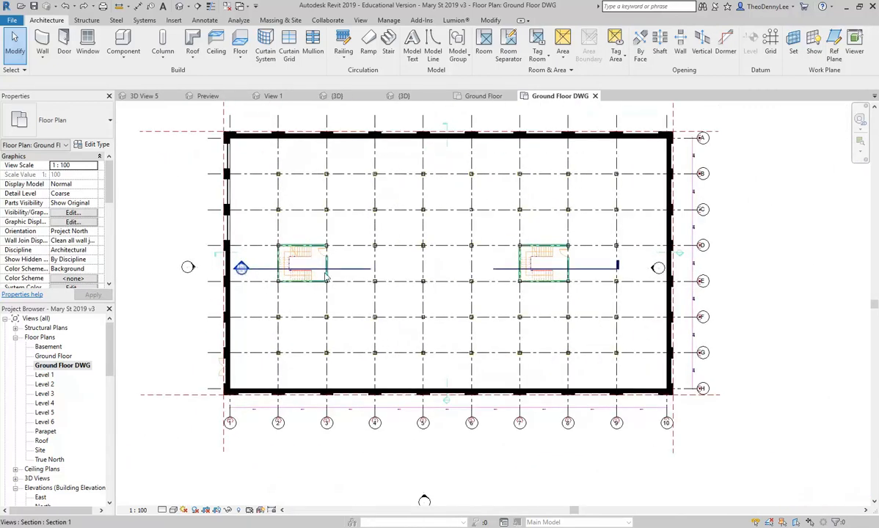
click(334, 268)
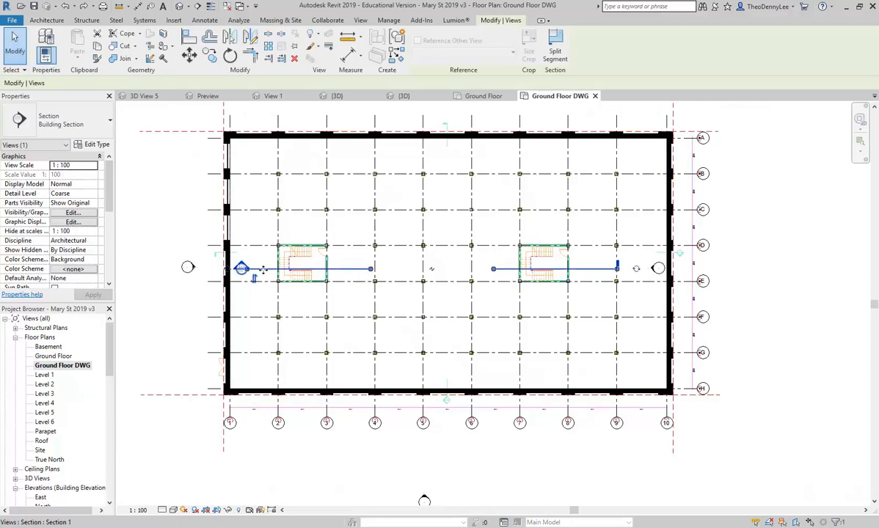
drag(247, 269, 223, 270)
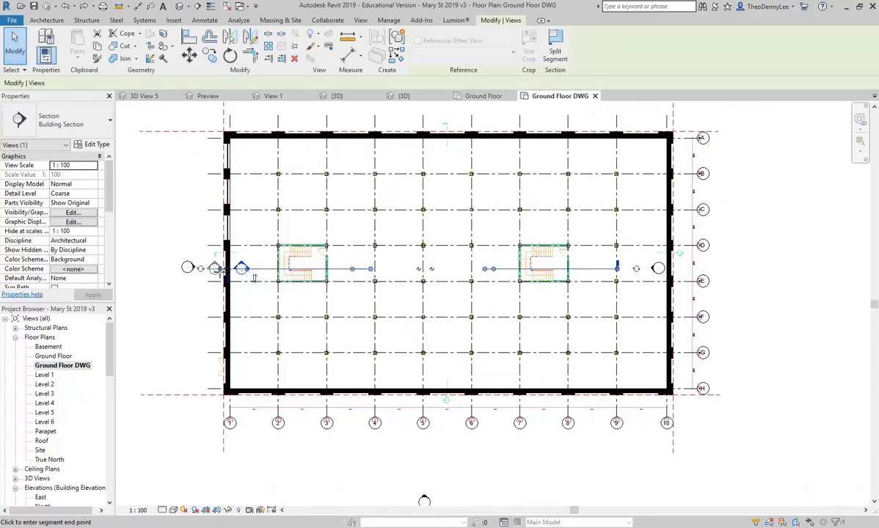
click(215, 268)
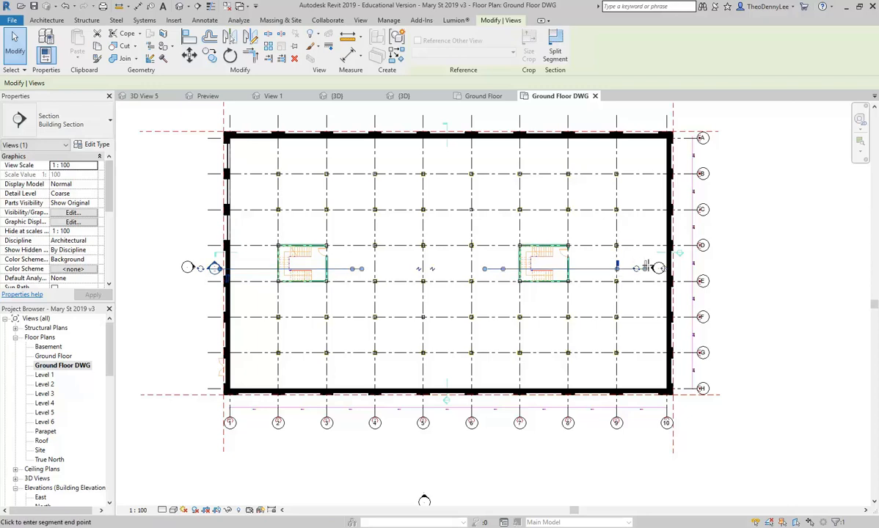
drag(636, 267, 675, 264)
click(676, 264)
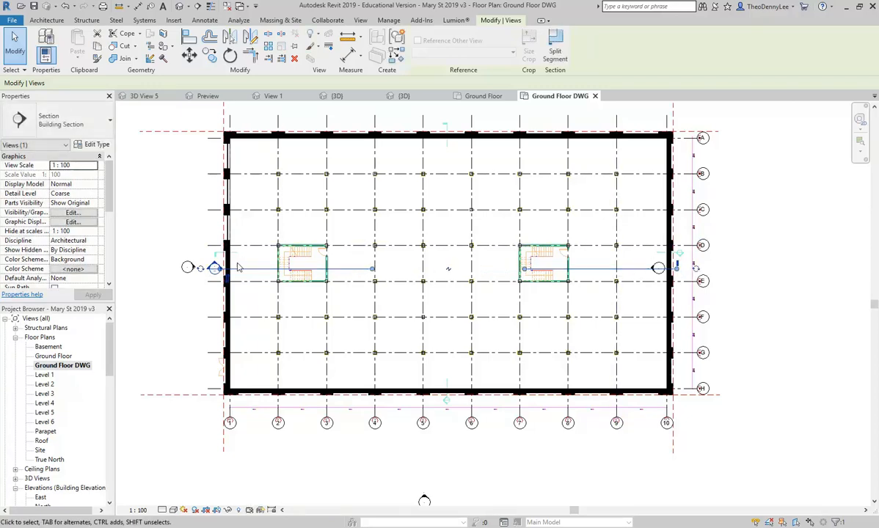
Widen the gap in the section line so only short segments remain near the walls at grids 1 and 10
scroll(208, 268, up, 3)
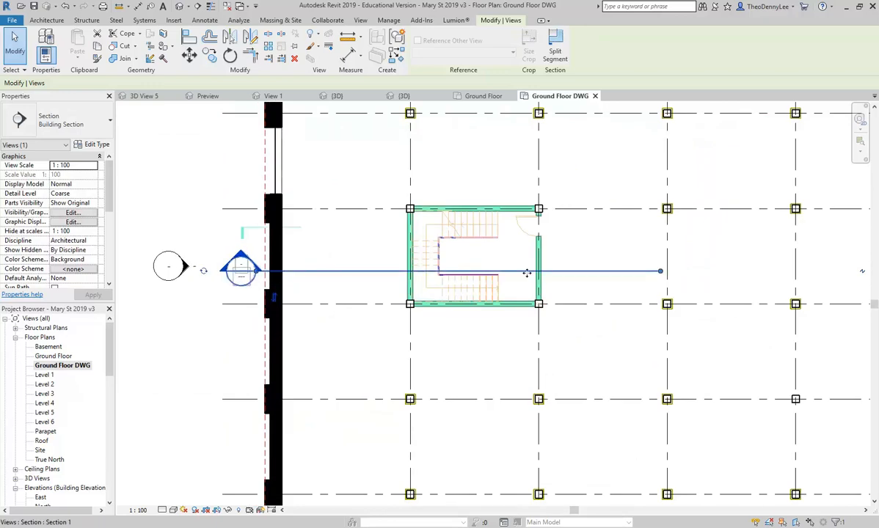
drag(660, 273, 305, 272)
scroll(614, 270, down, 3)
middle_drag(616, 273, 347, 285)
middle_drag(671, 256, 322, 251)
scroll(330, 249, up, 1)
scroll(410, 258, up, 3)
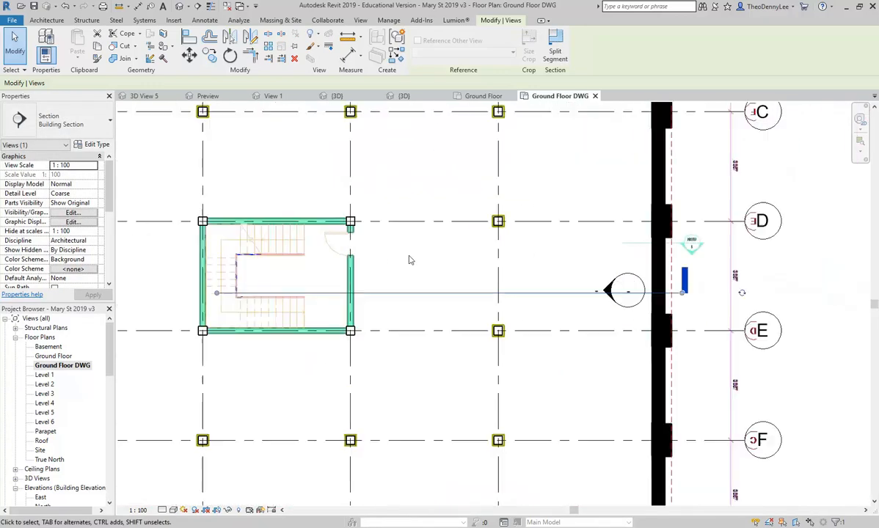
drag(217, 293, 580, 294)
middle_drag(655, 340, 518, 353)
scroll(518, 352, up, 2)
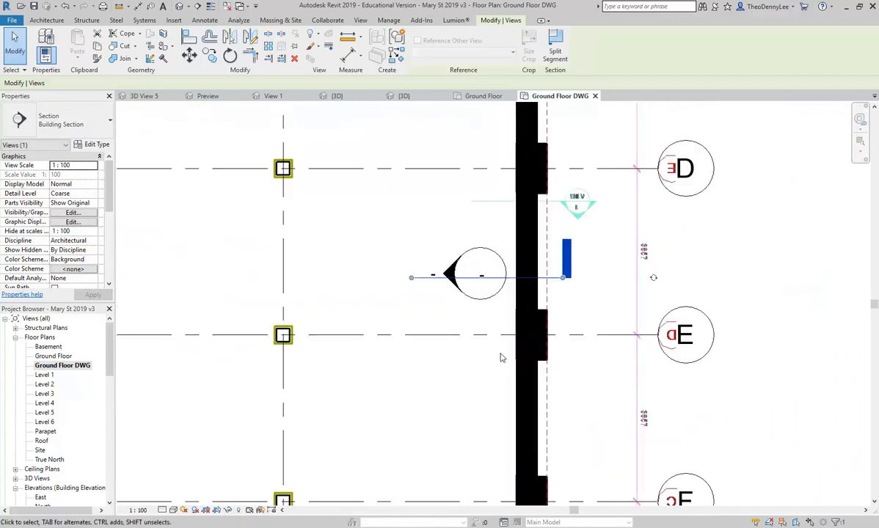
Move the elevation marker between grids D and E from inside the grid 10 wall to outside the building
click(477, 305)
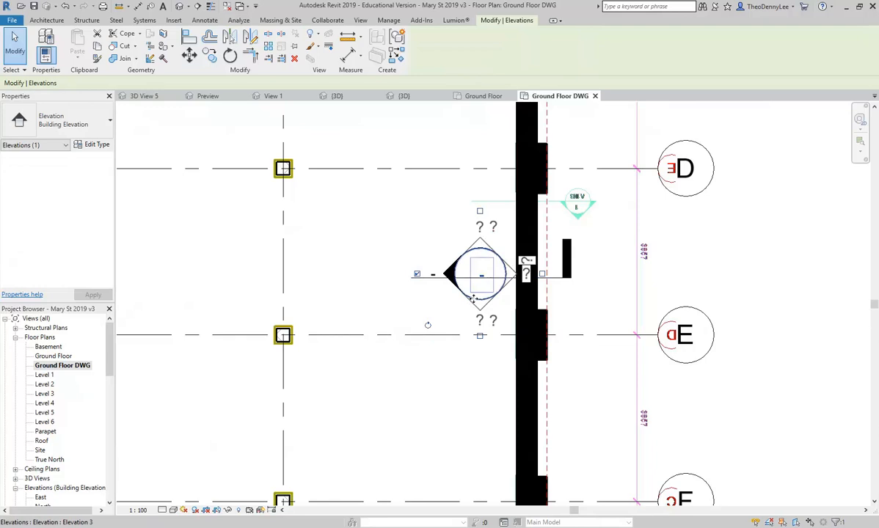
mouse_move(482, 301)
mouse_down()
mouse_move(666, 310)
mouse_move(624, 305)
mouse_move(602, 317)
mouse_move(615, 307)
mouse_up()
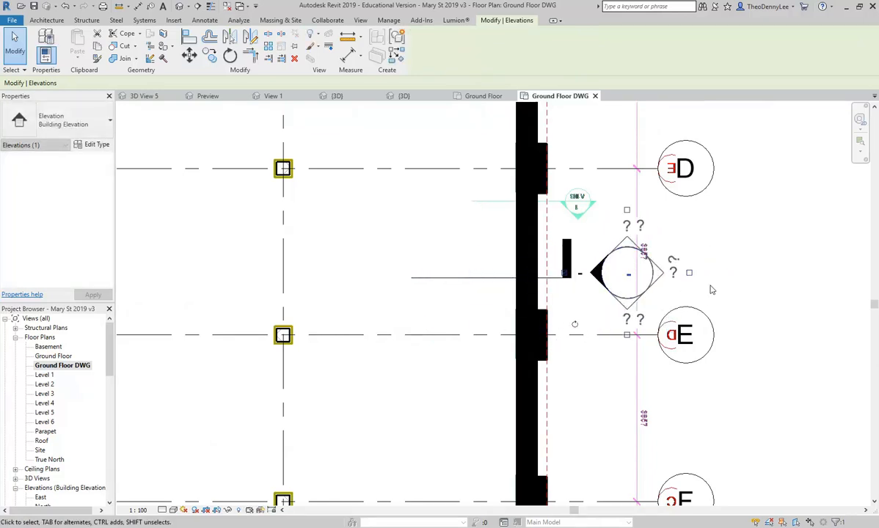
click(675, 280)
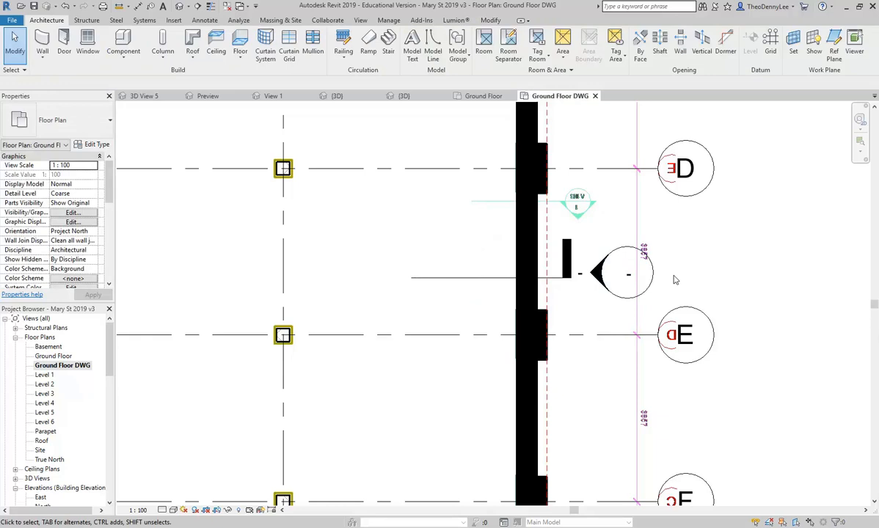
Move the view line of the elevation at the grid 10 wall from inside the building to outside that wall
click(597, 273)
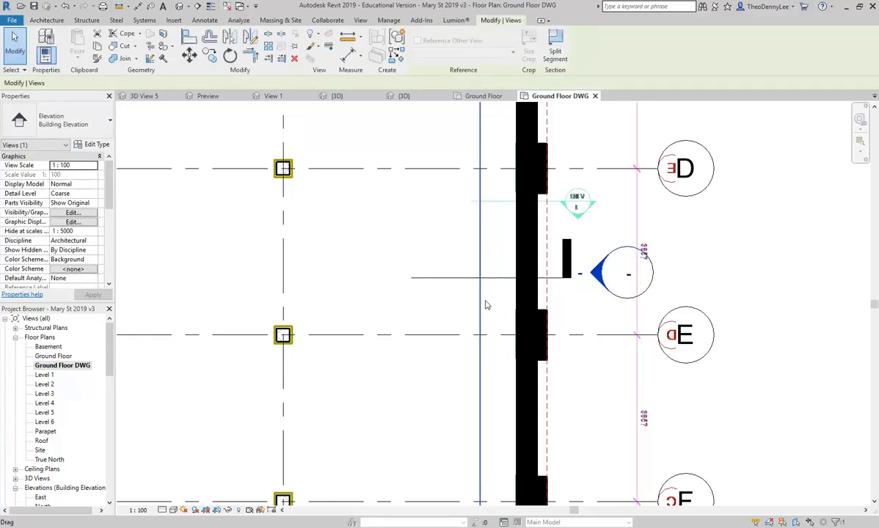
drag(480, 304, 589, 304)
right_click(589, 302)
key(Escape)
drag(477, 308, 581, 305)
Check the elevation markers on the building's other three sides and whether their view lines lie outside the walls
scroll(584, 316, down, 6)
middle_drag(536, 341, 818, 339)
scroll(421, 305, up, 3)
click(327, 308)
scroll(332, 312, down, 5)
middle_drag(341, 320, 298, 321)
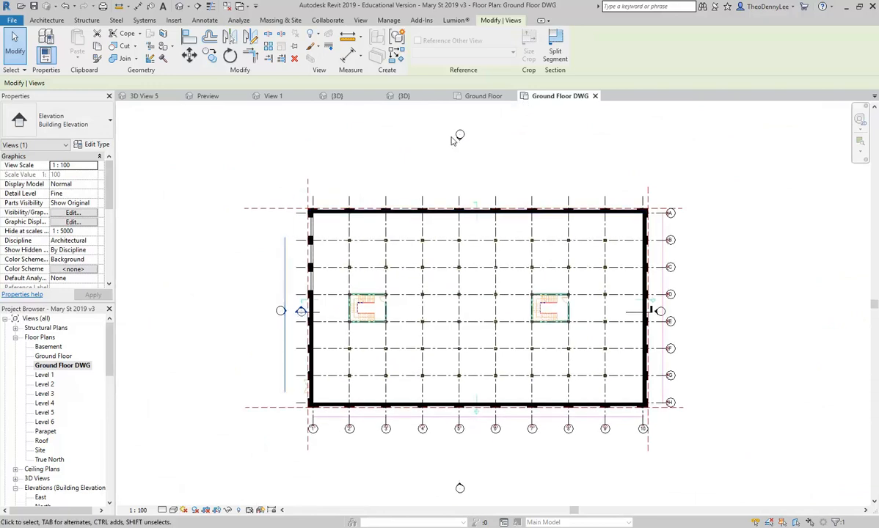
click(460, 137)
click(460, 486)
click(436, 464)
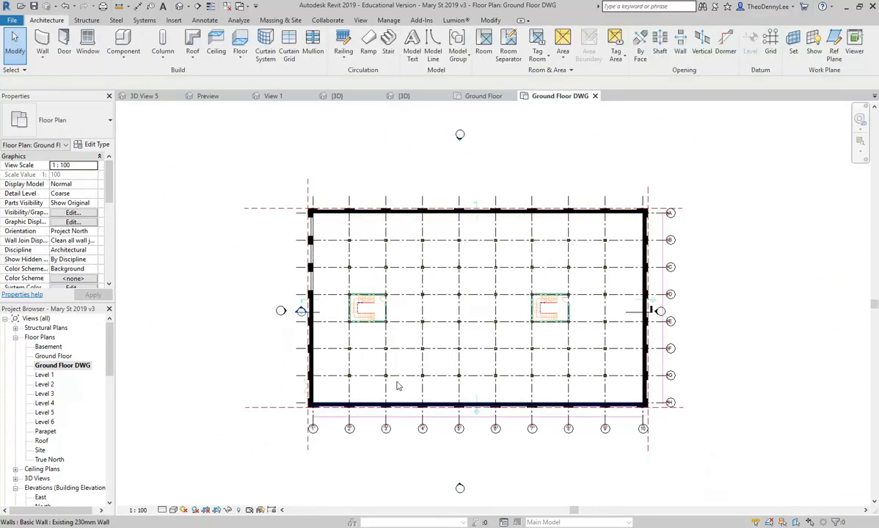
Open the Section 1 view from its marker at the grid 1 wall and examine the column capitals at Level 1
scroll(325, 310, up, 2)
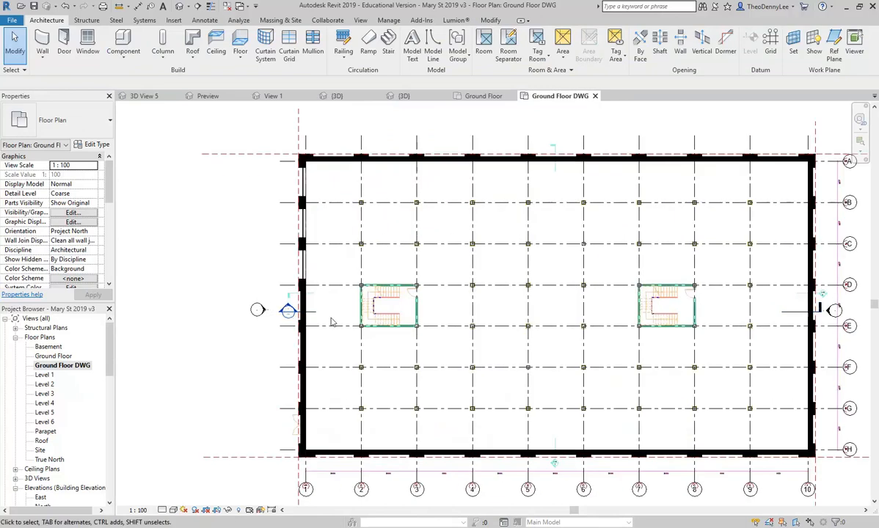
double_click(287, 309)
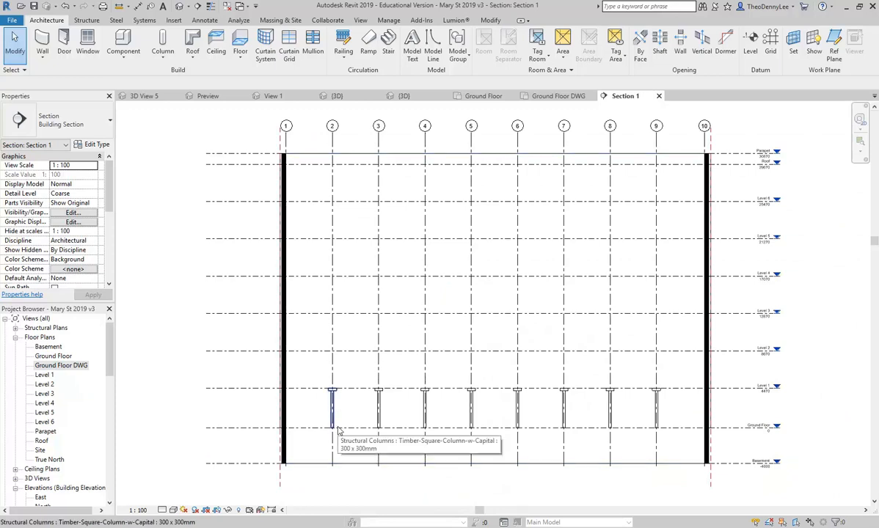
scroll(337, 429, up, 3)
scroll(326, 393, up, 2)
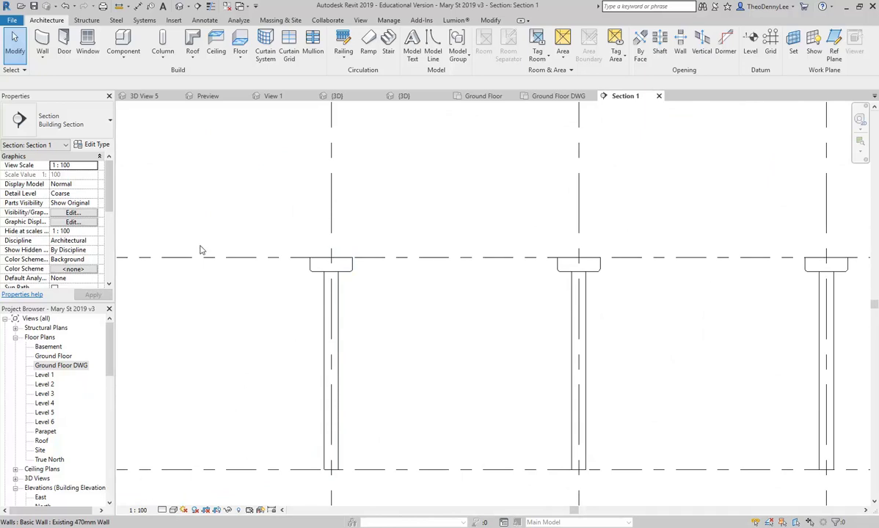
click(20, 6)
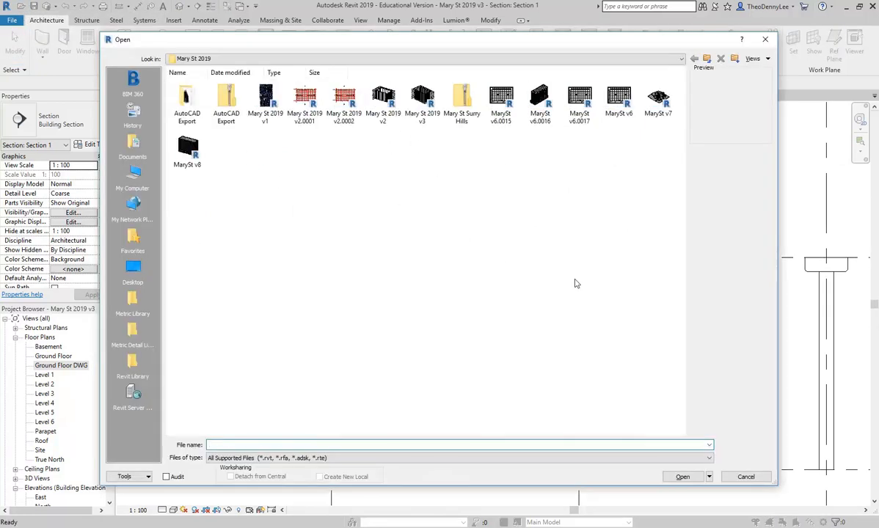
click(744, 477)
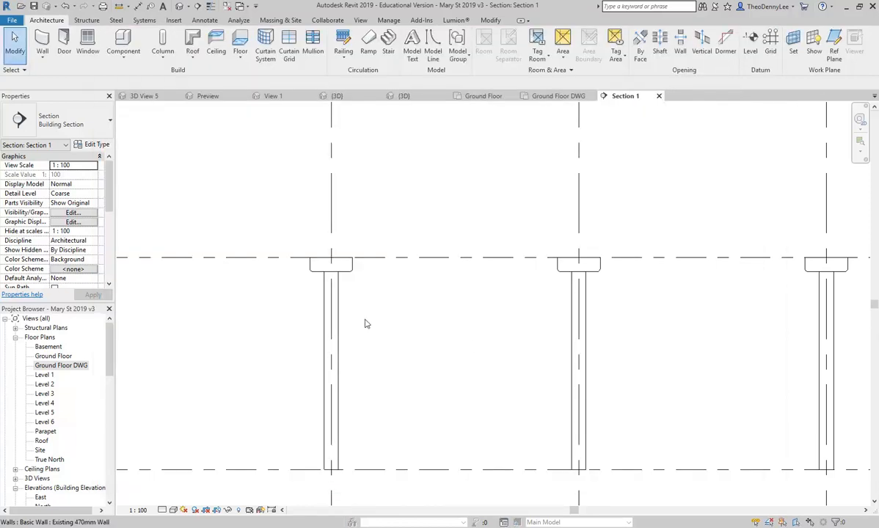
scroll(312, 204, down, 5)
scroll(355, 247, down, 2)
middle_drag(355, 247, 285, 349)
scroll(275, 274, up, 1)
scroll(294, 301, down, 5)
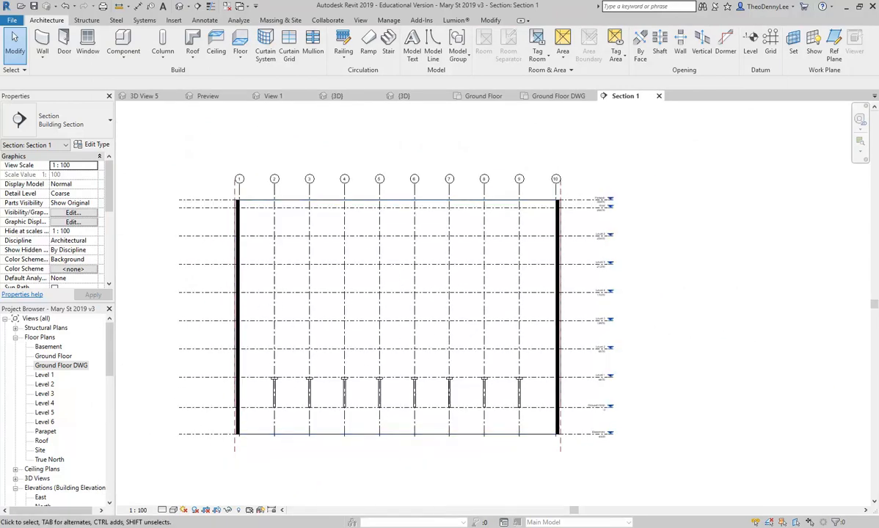
Switch to AutoCAD 2019 and open the recent drawing MarySt v6-Sheet - A103 - Sections-Section - Section 1
key(super)
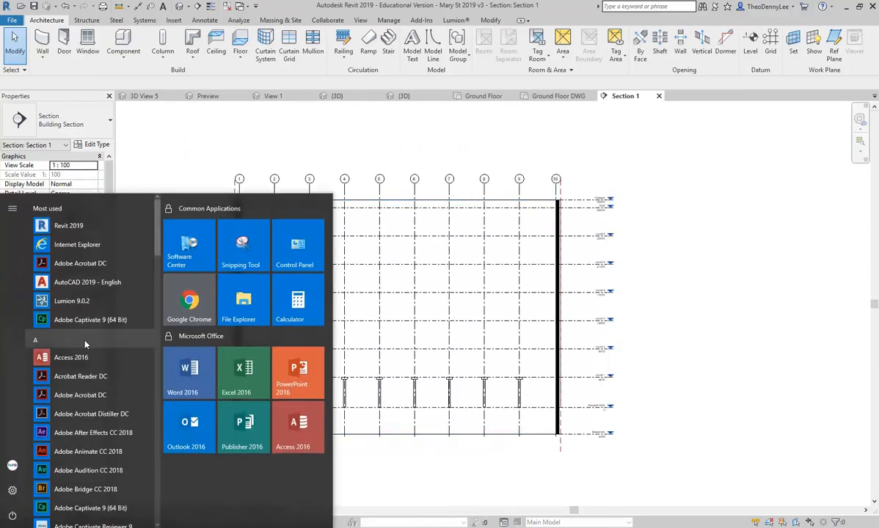
text(au)
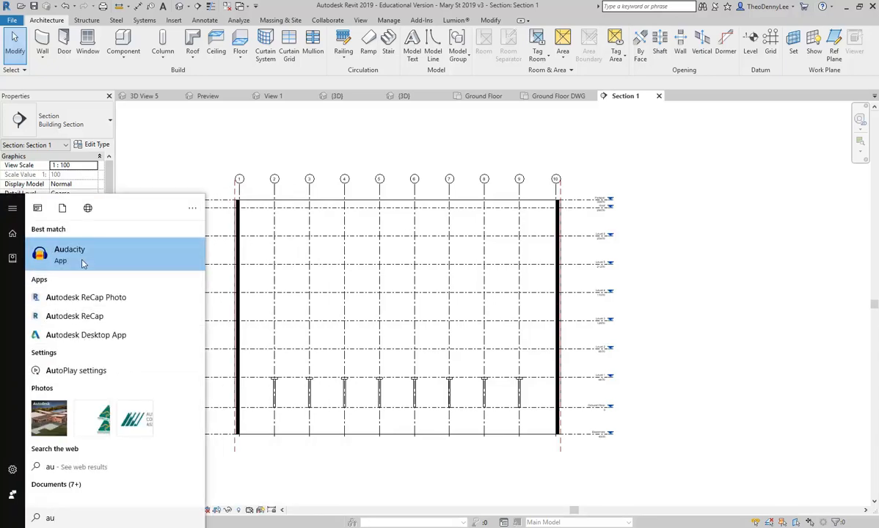
text(to)
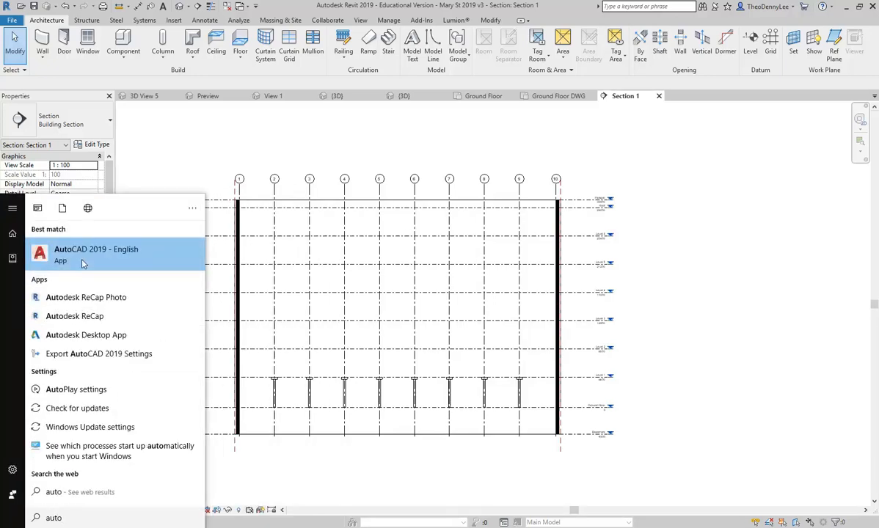
key(Return)
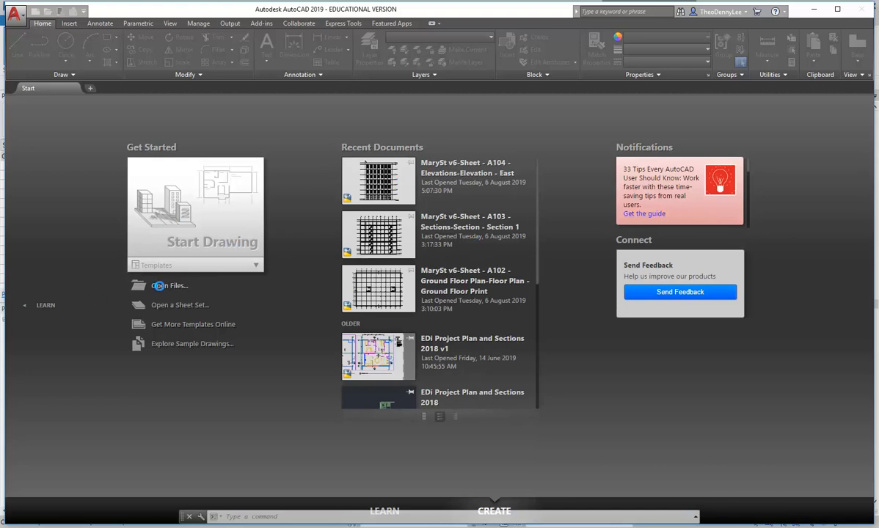
click(159, 286)
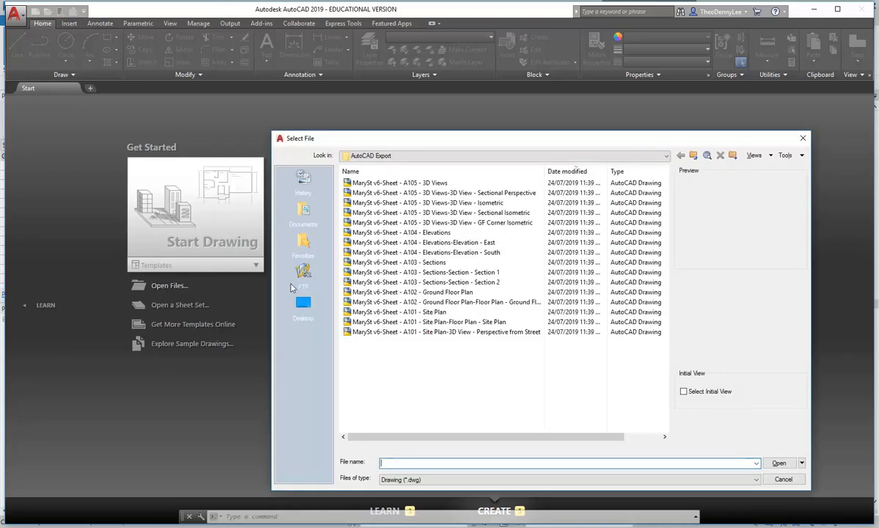
click(782, 479)
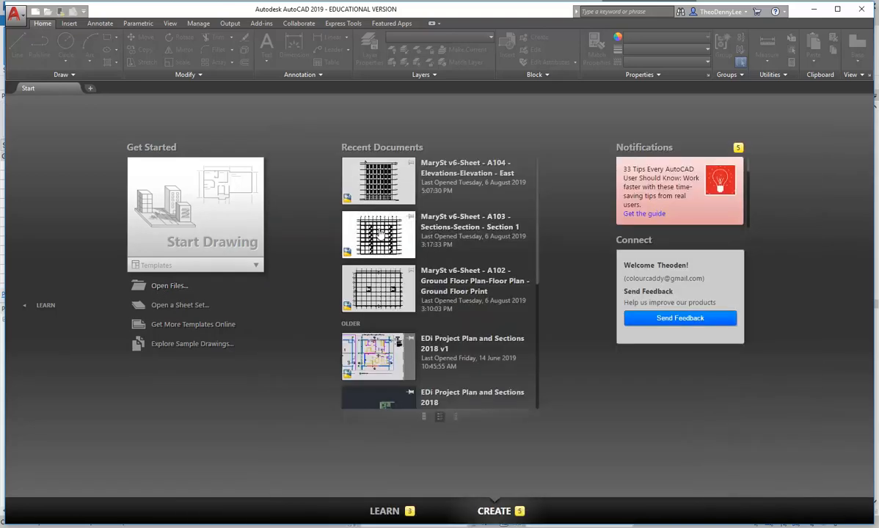
click(380, 232)
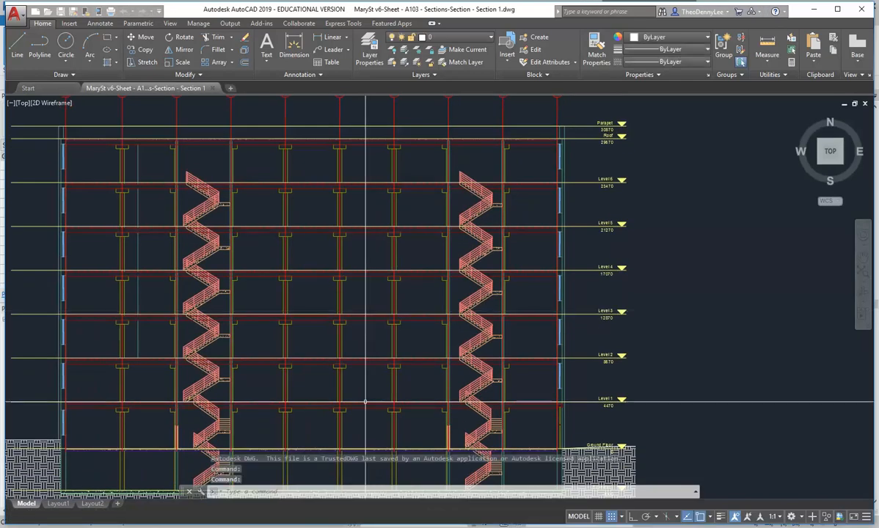
Measure the vertical distance from the top of a column capital up to the finished floor line above it
middle_drag(366, 342, 354, 250)
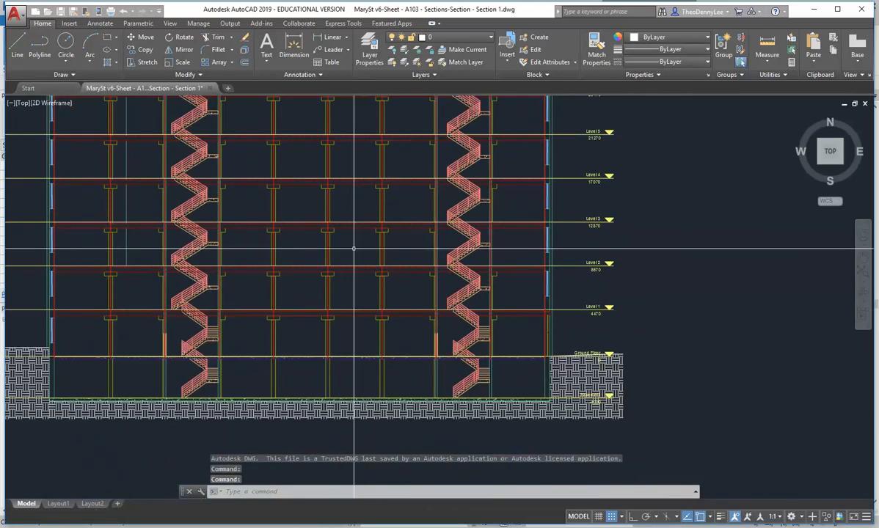
scroll(379, 357, up, 8)
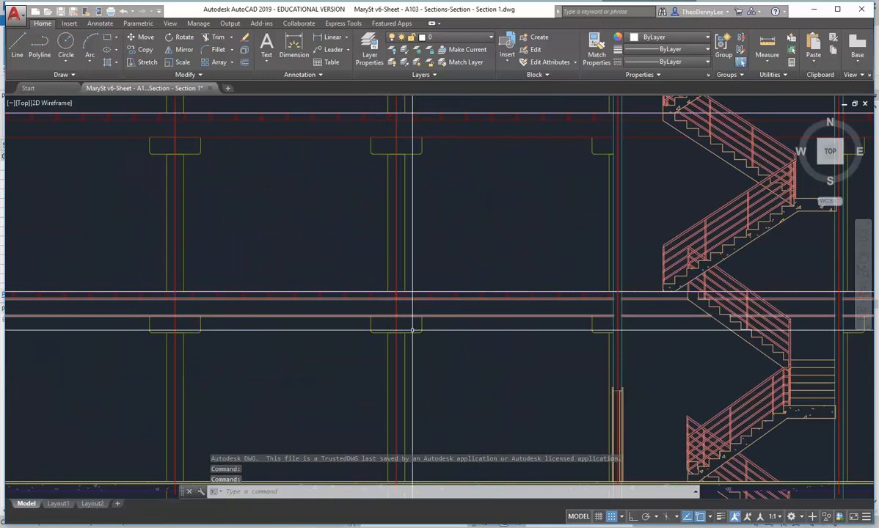
middle_drag(415, 328, 425, 359)
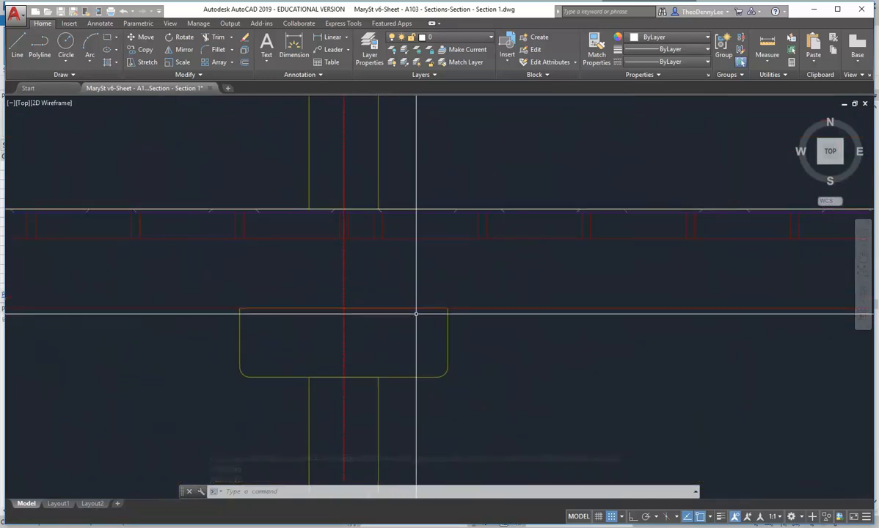
click(767, 46)
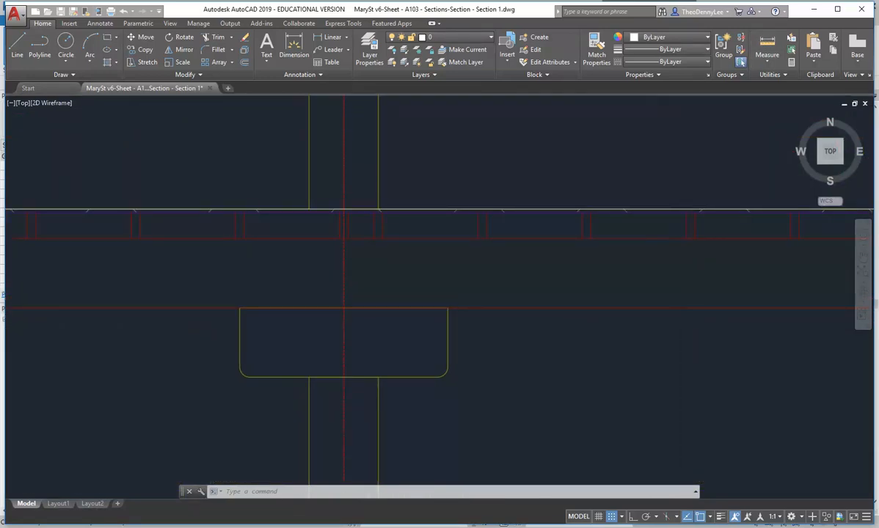
click(450, 306)
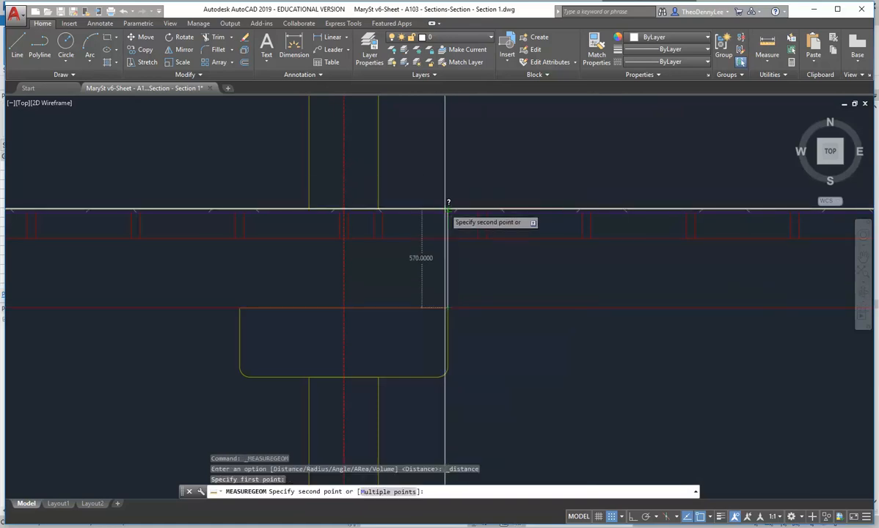
click(447, 210)
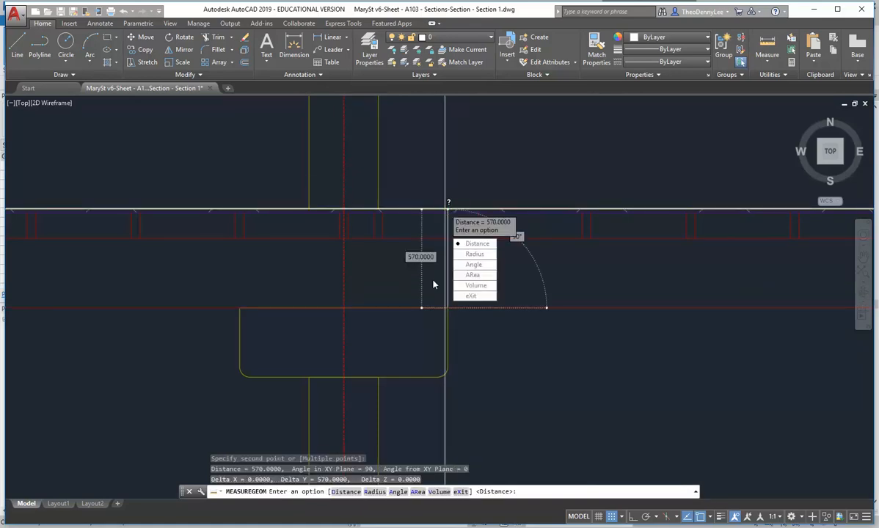
click(470, 296)
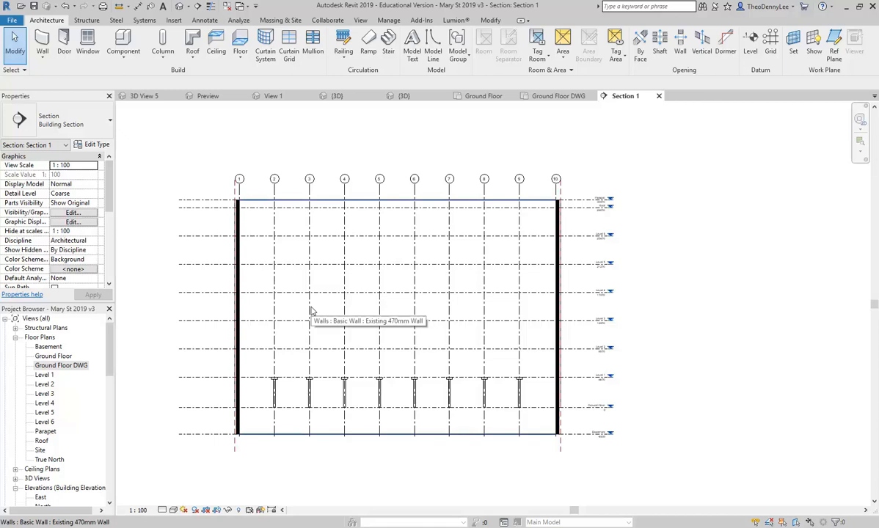
scroll(301, 423, up, 5)
double_click(231, 345)
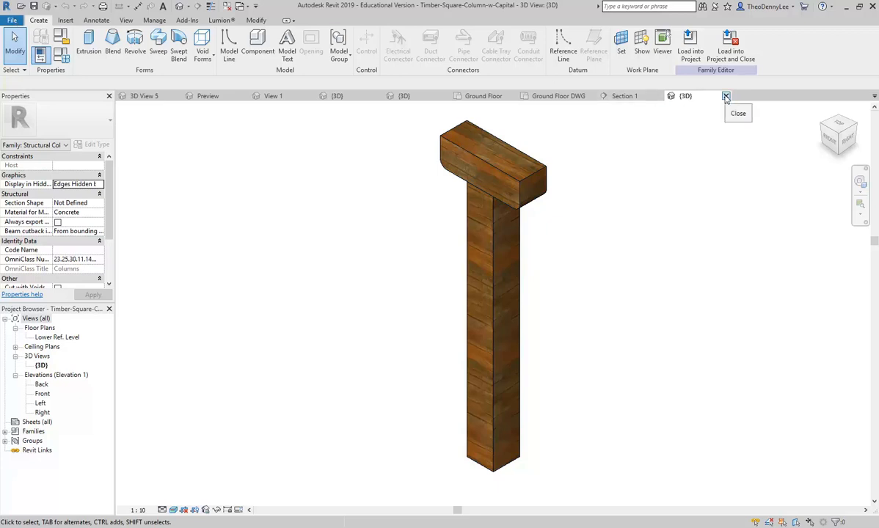
click(11, 20)
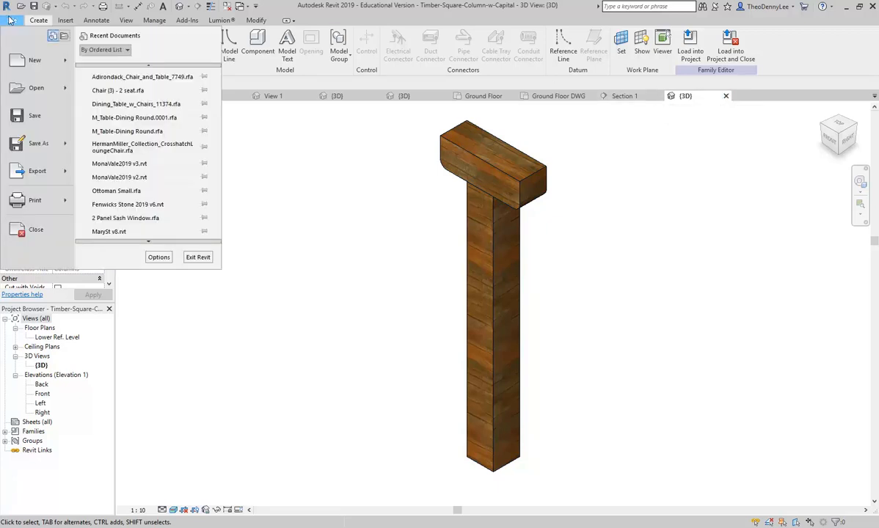
click(32, 235)
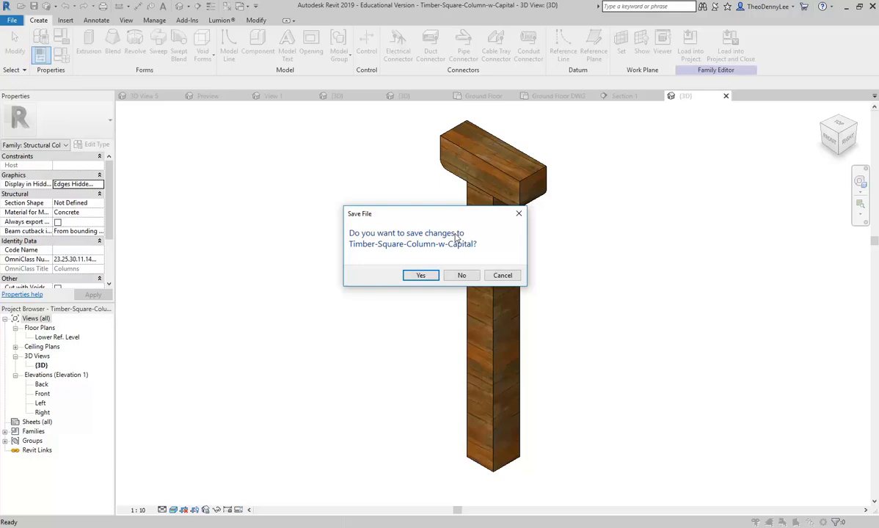
click(463, 276)
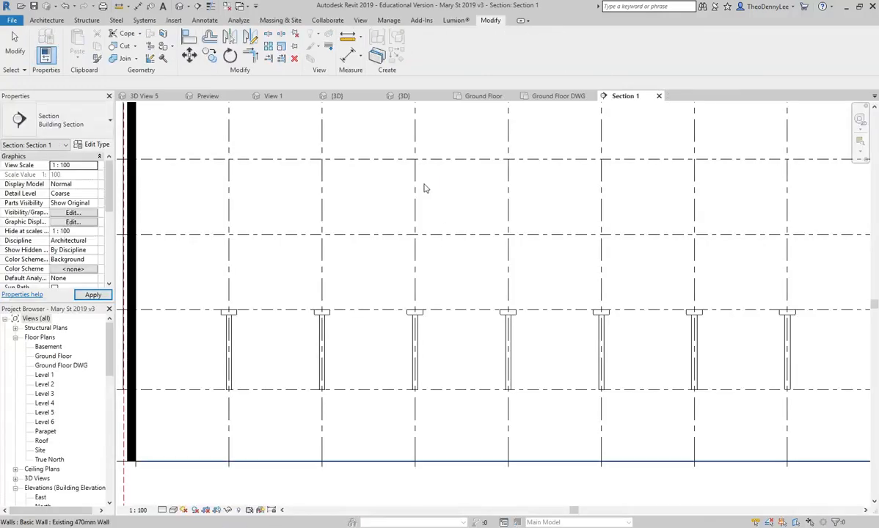
click(232, 339)
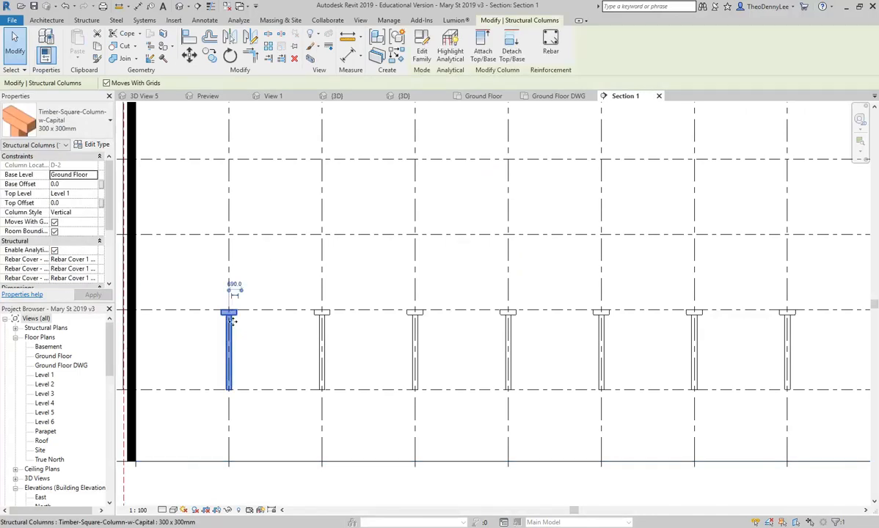
key(Escape)
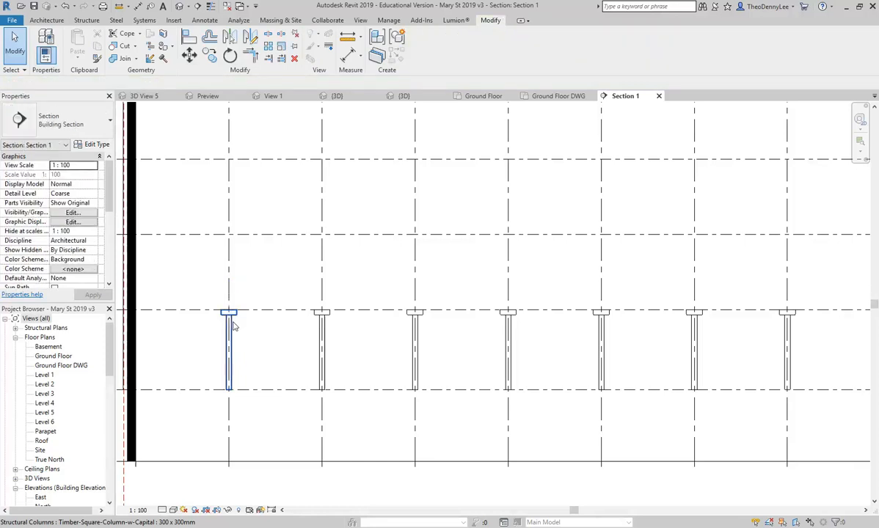
drag(108, 334, 108, 390)
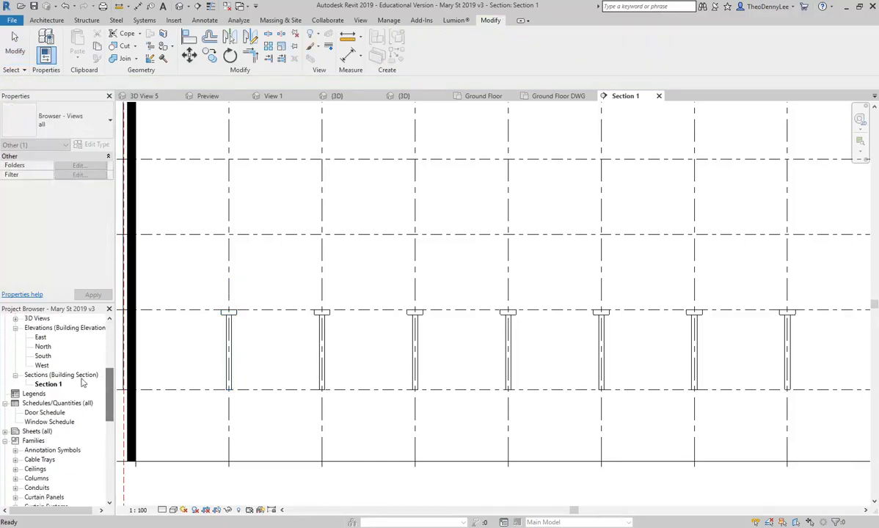
click(47, 384)
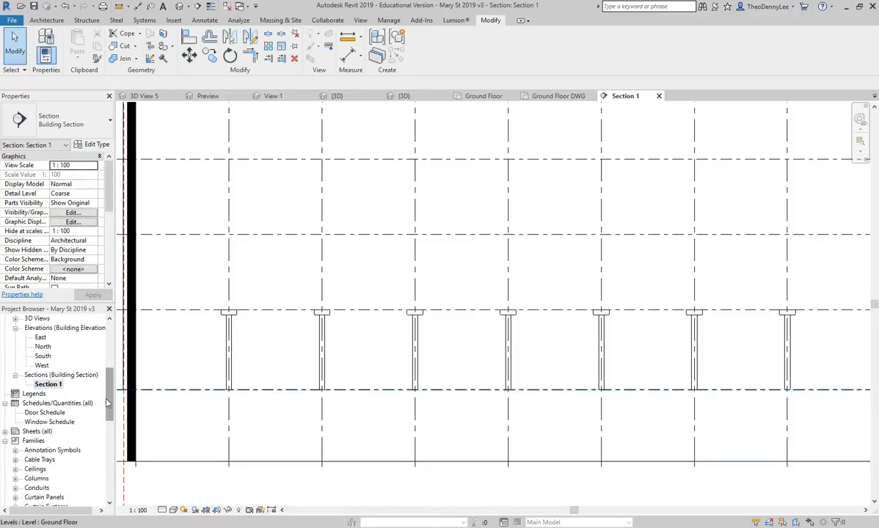
scroll(55, 360, up, 6)
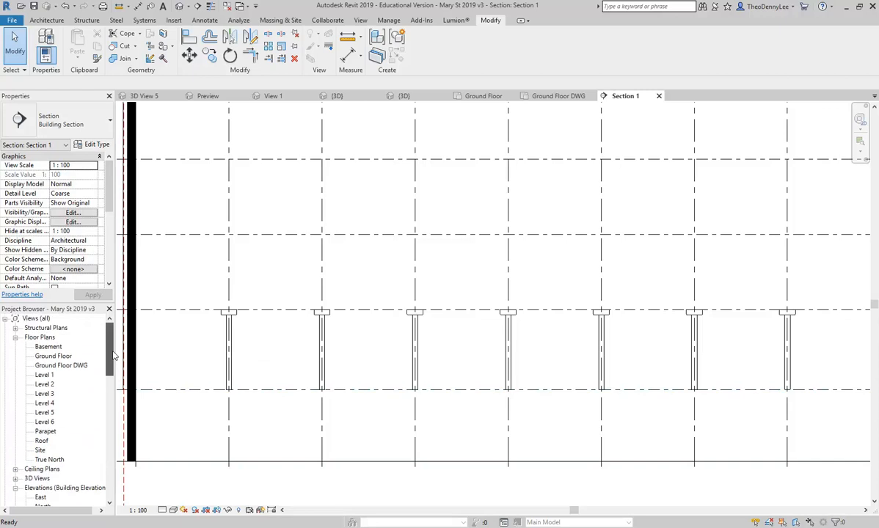
In the Ground Floor plan, move the Section 1 head outside the grid 1 wall and shorten its line segment to end near that wall
double_click(53, 356)
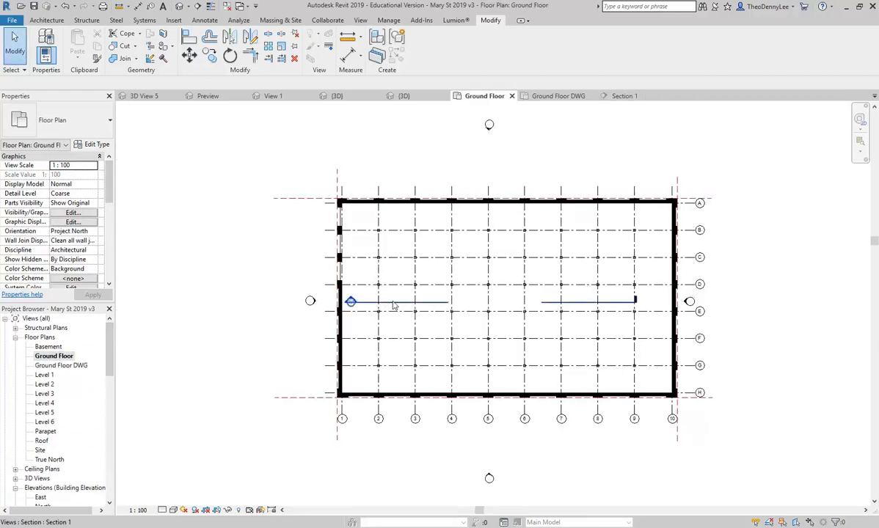
click(355, 301)
scroll(332, 290, up, 4)
scroll(333, 293, up, 2)
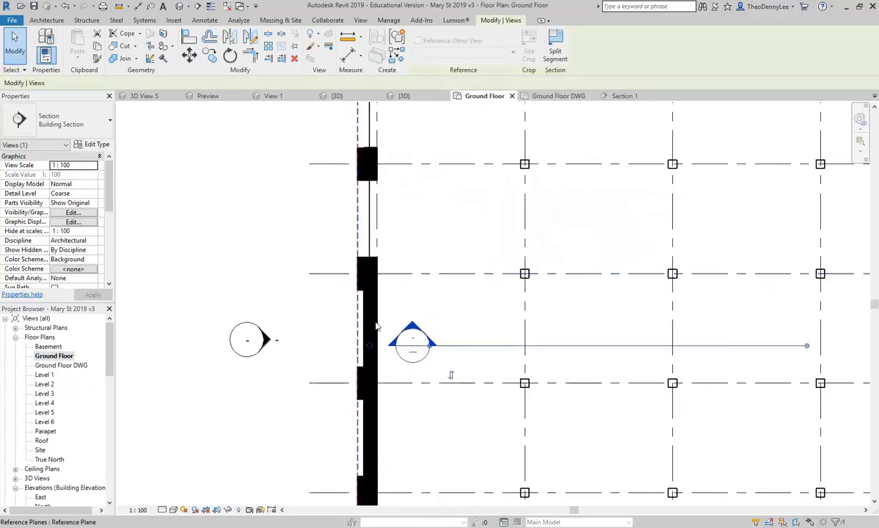
drag(430, 347, 342, 348)
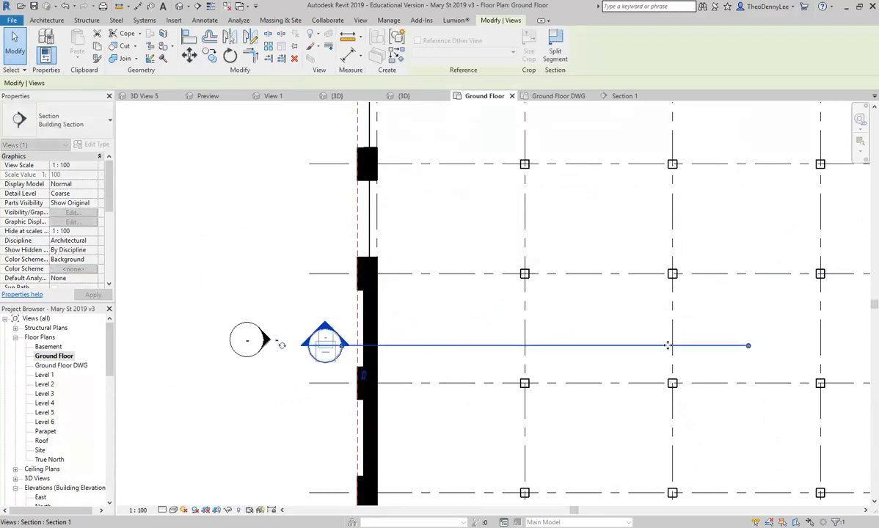
drag(418, 355, 416, 355)
Move the Section 1 tail outside the grid 10 wall between grids D and E, and shorten its line segment to end near that wall
scroll(512, 349, down, 4)
middle_drag(512, 348, 181, 338)
scroll(651, 336, up, 2)
middle_drag(652, 336, 524, 357)
scroll(507, 346, up, 2)
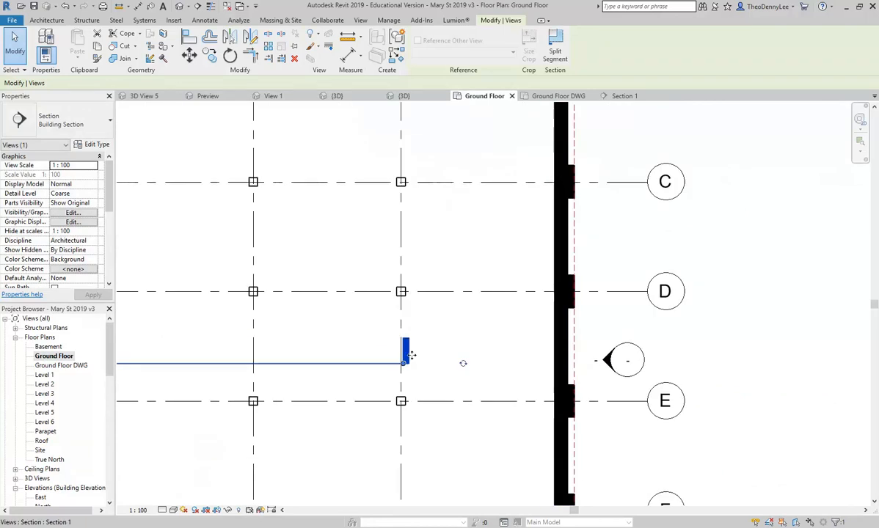
drag(405, 363, 584, 354)
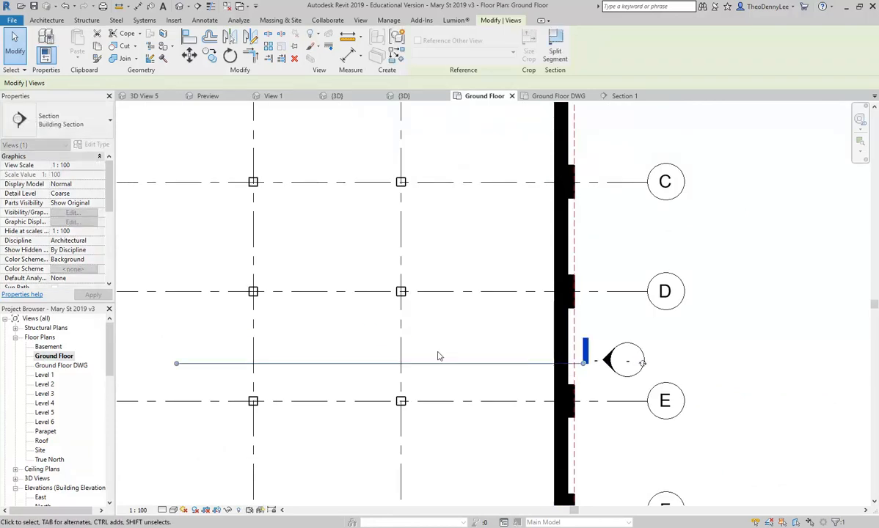
scroll(256, 345, up, 1)
drag(485, 354, 534, 357)
scroll(533, 357, down, 6)
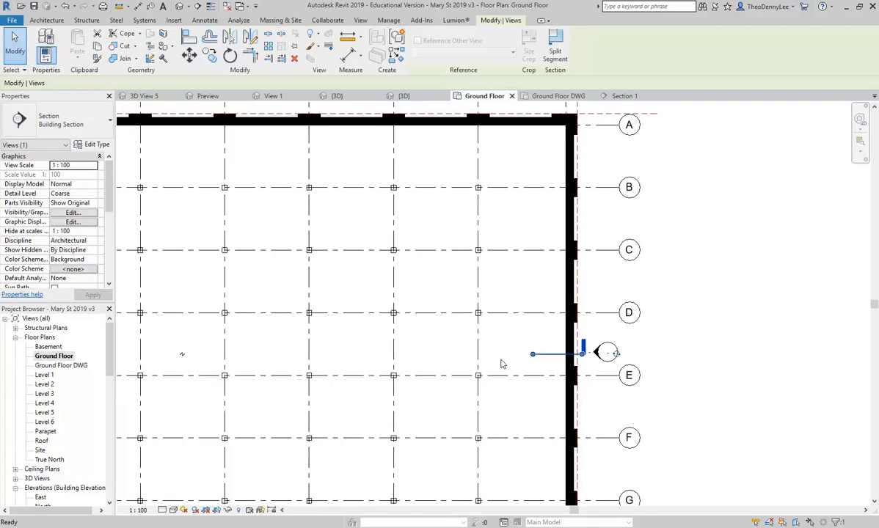
Open the Section 1 building section view
key(Escape)
drag(110, 356, 109, 398)
click(54, 405)
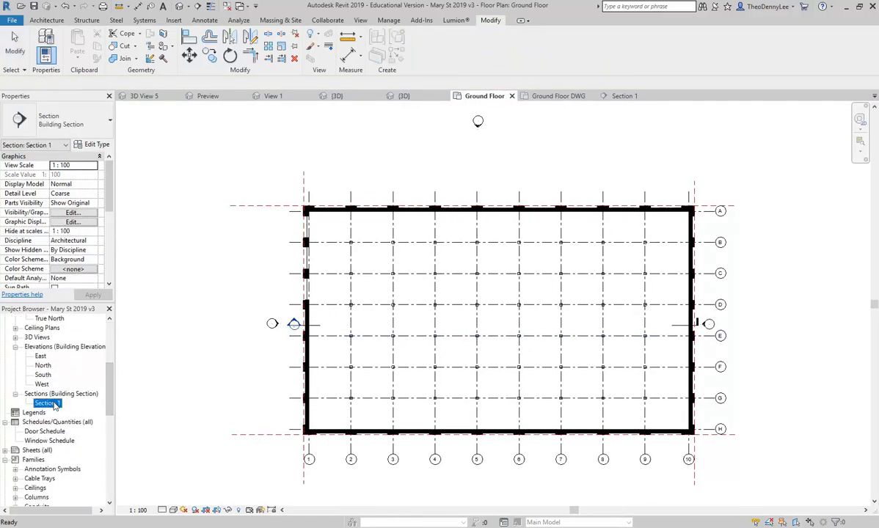
double_click(53, 404)
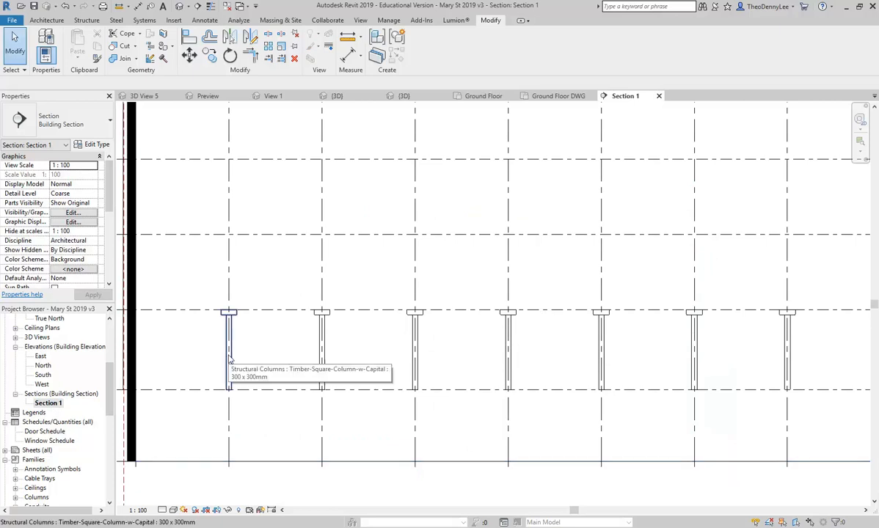
Set the top offset of all 300 x 300mm Timber-Square-Column-w-Capital columns in the entire project to -570 from Level 1
click(228, 357)
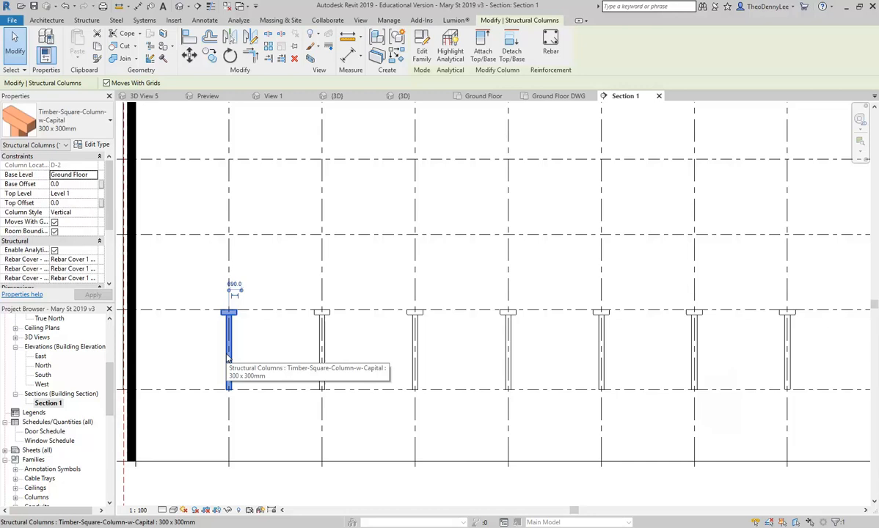
right_click(228, 357)
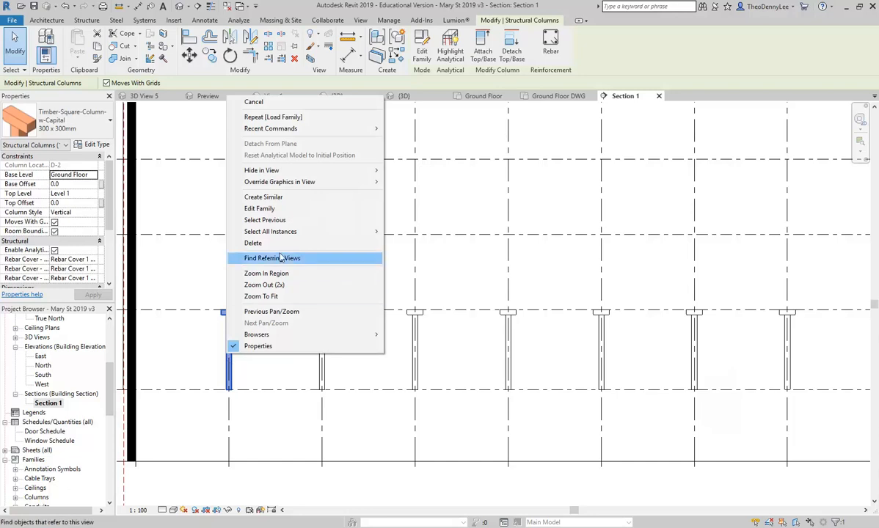
mouse_move(285, 235)
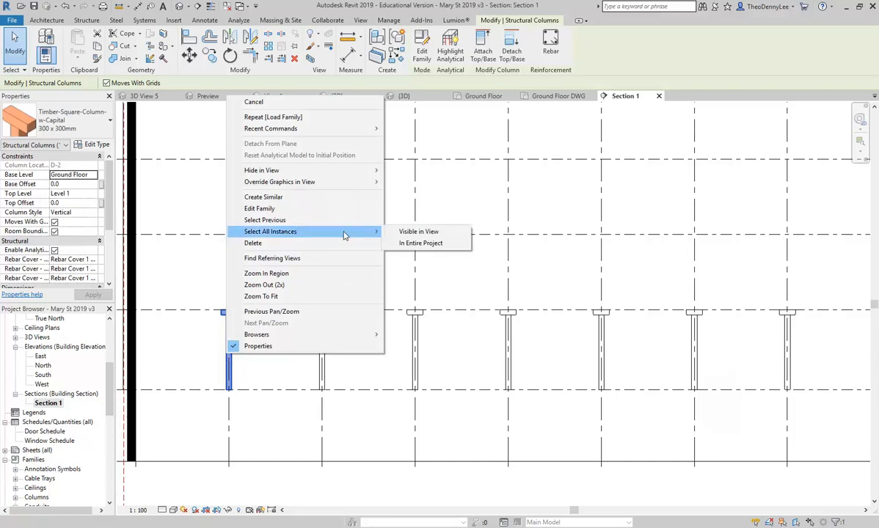
click(427, 245)
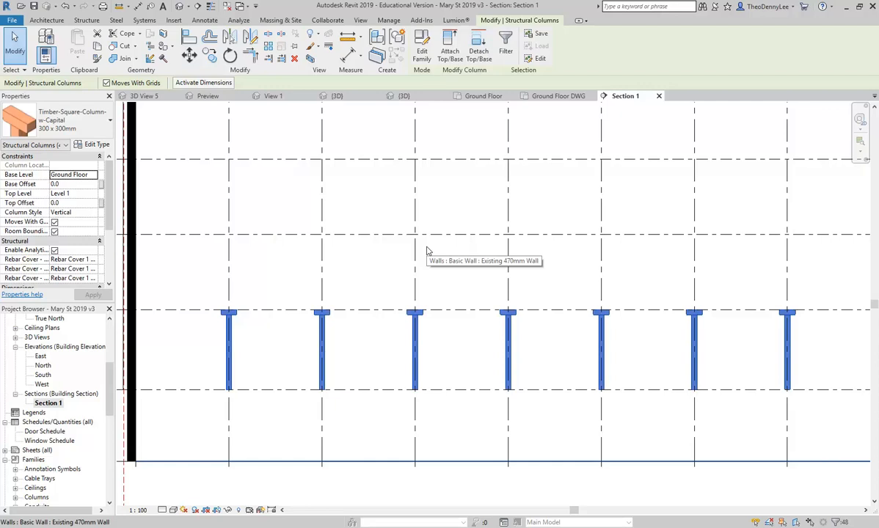
scroll(506, 317, up, 5)
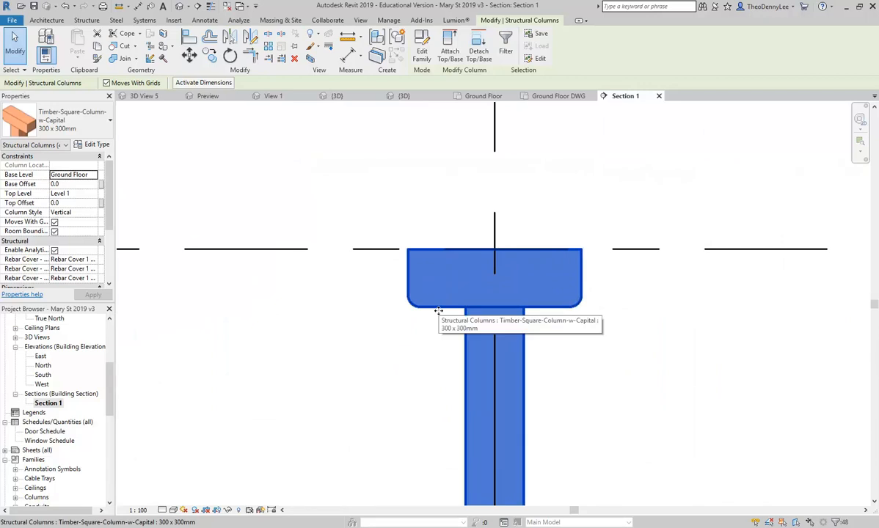
scroll(438, 310, down, 3)
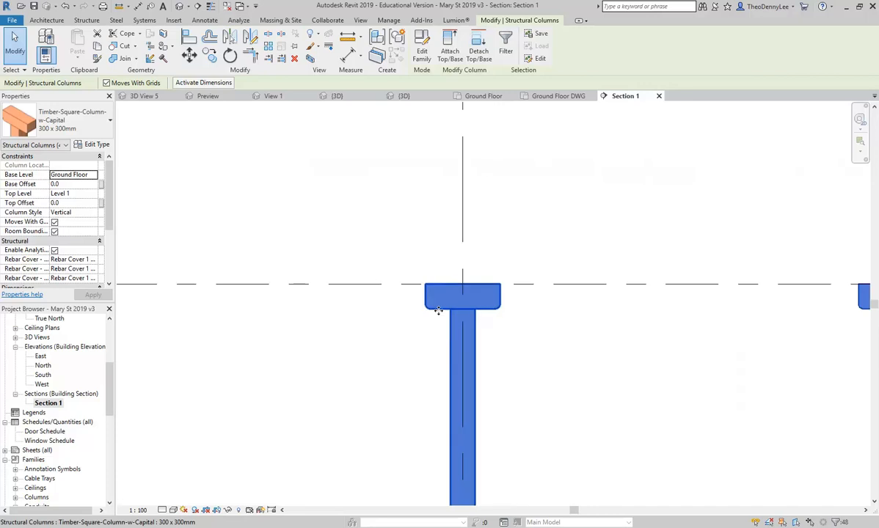
scroll(457, 286, up, 3)
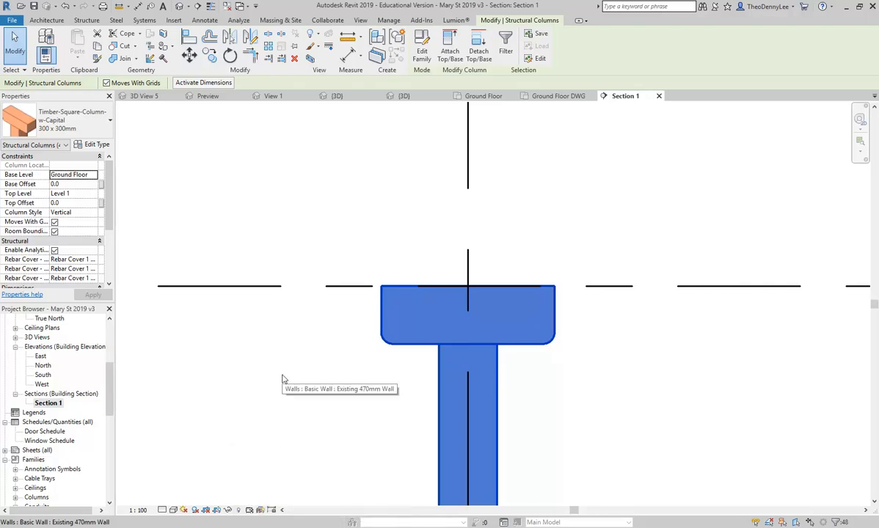
click(75, 205)
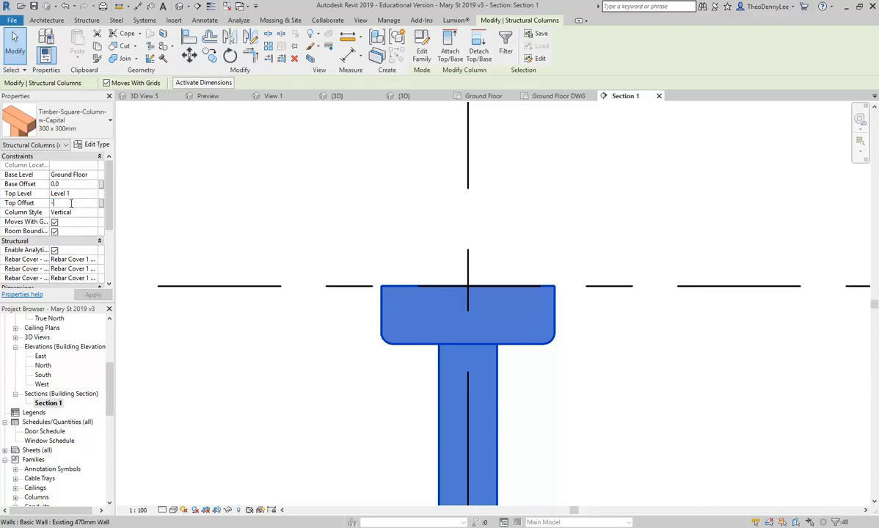
text(-570)
click(92, 295)
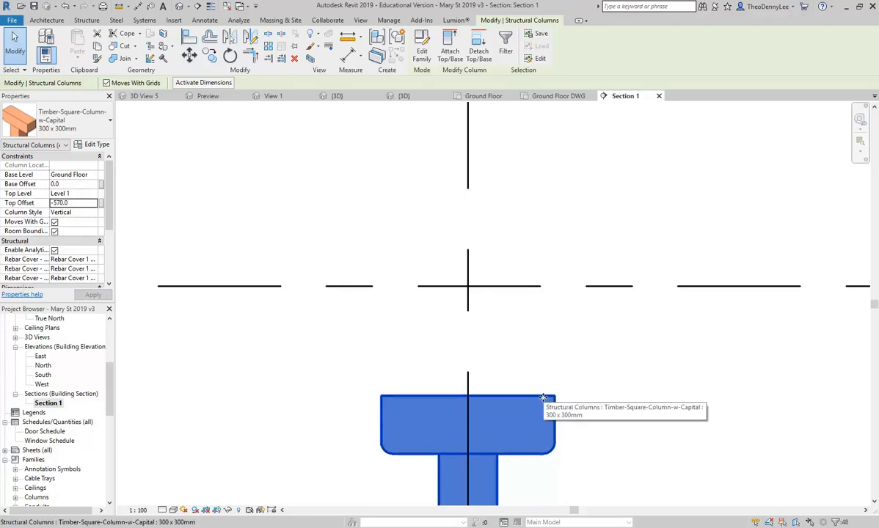
scroll(387, 327, down, 5)
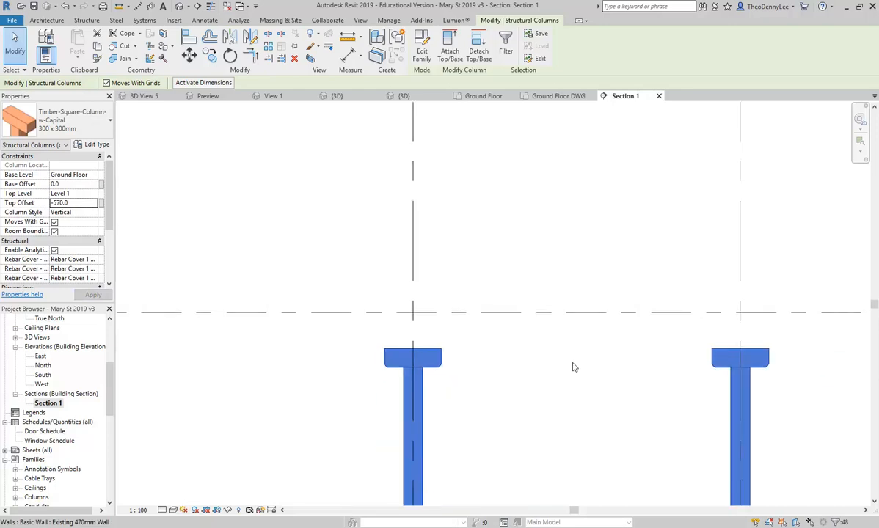
scroll(440, 319, down, 6)
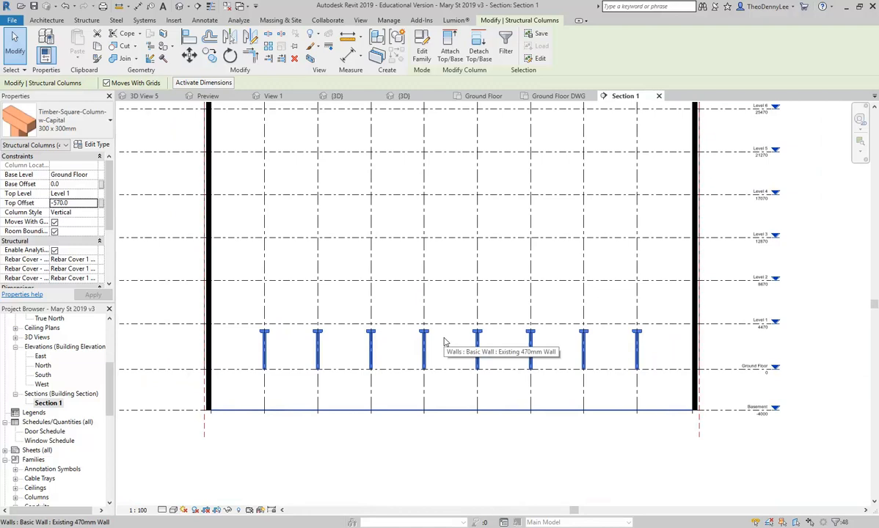
scroll(443, 360, up, 3)
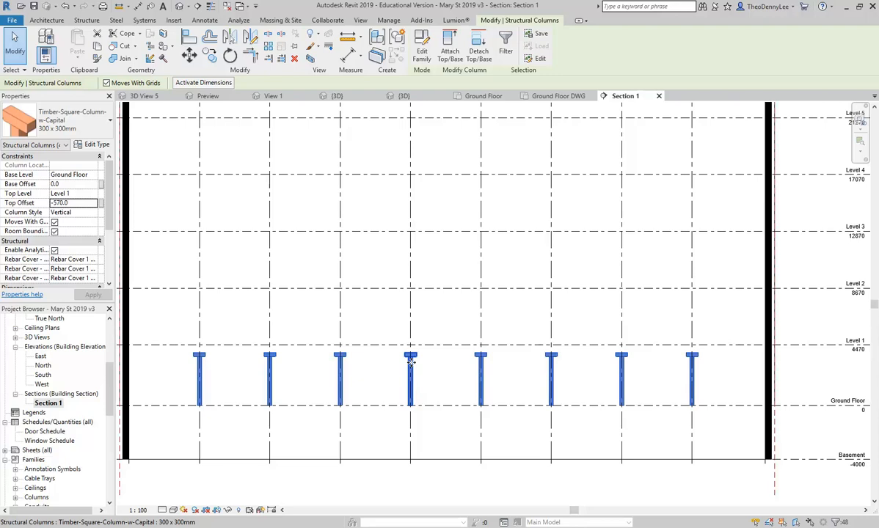
Copy the selected timber columns to the clipboard and paste them aligned to Level 1 through Level 6
right_click(270, 375)
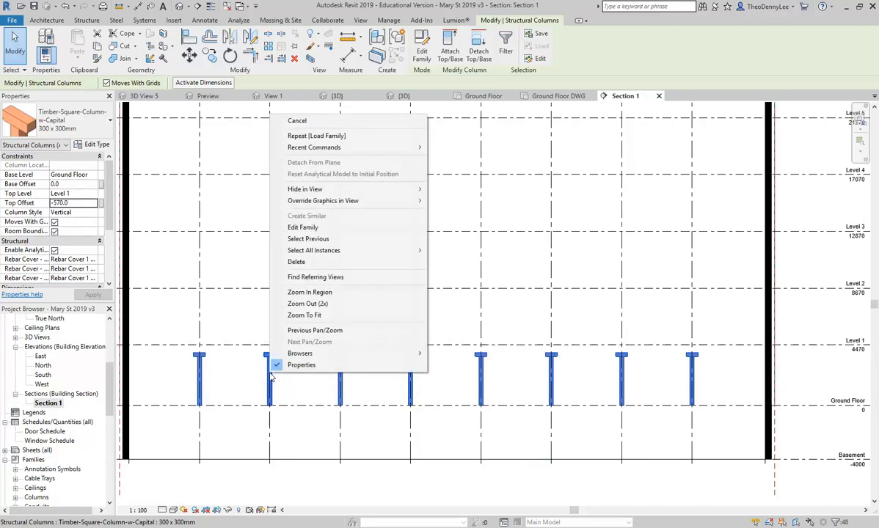
click(368, 83)
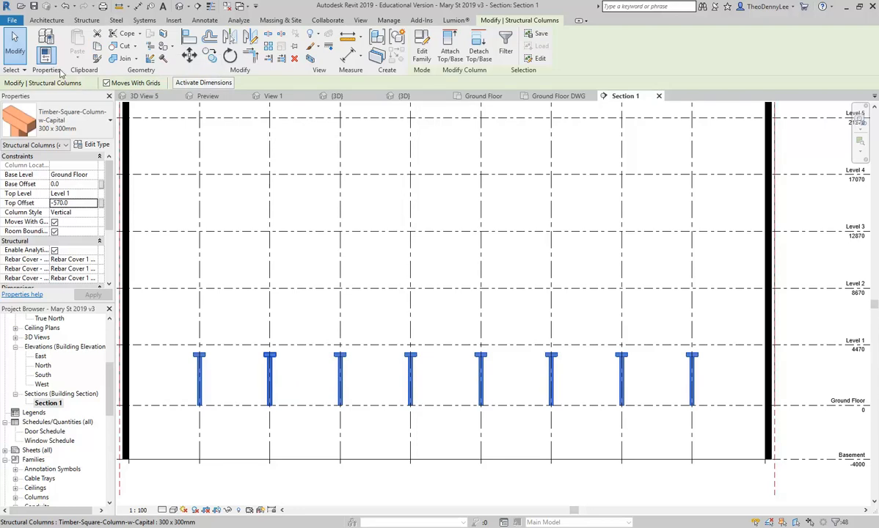
click(96, 48)
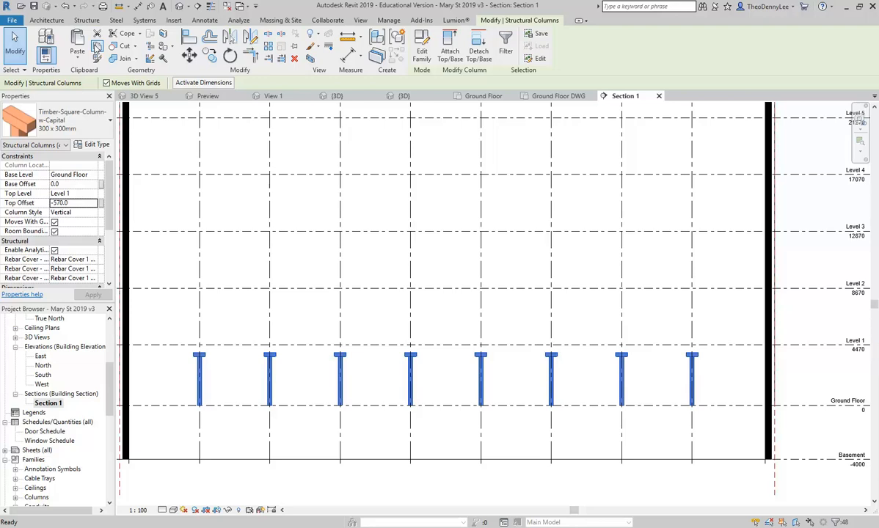
click(76, 58)
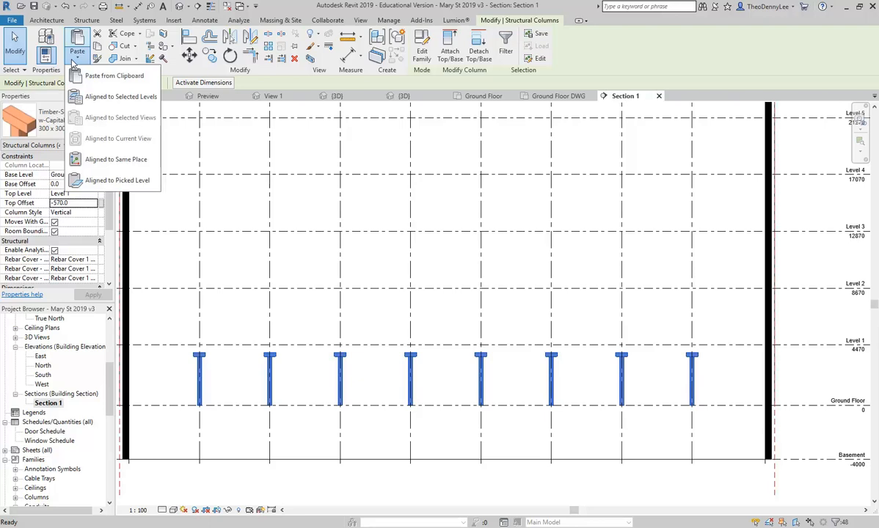
click(602, 51)
scroll(464, 219, down, 1)
middle_drag(462, 221, 404, 320)
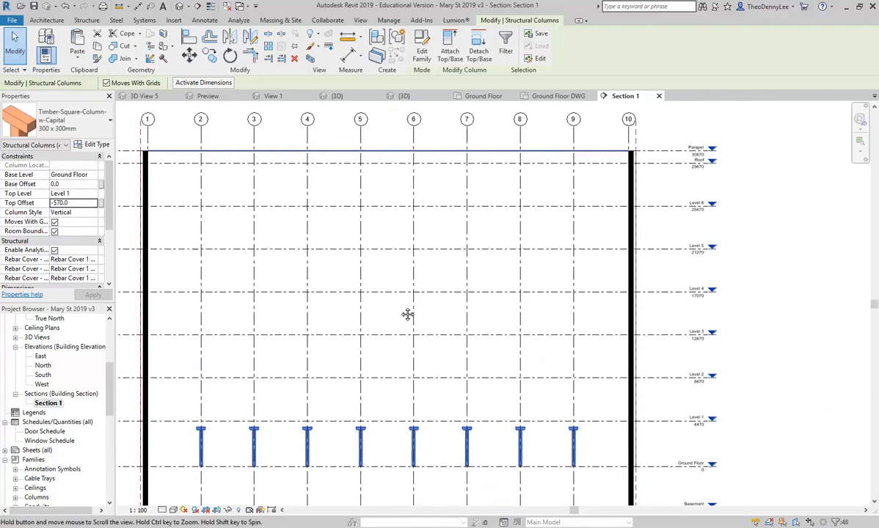
click(77, 58)
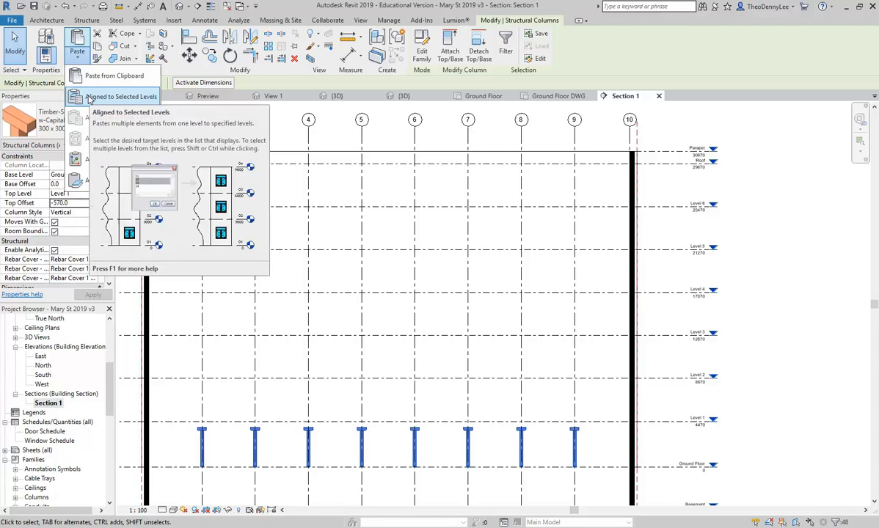
click(117, 96)
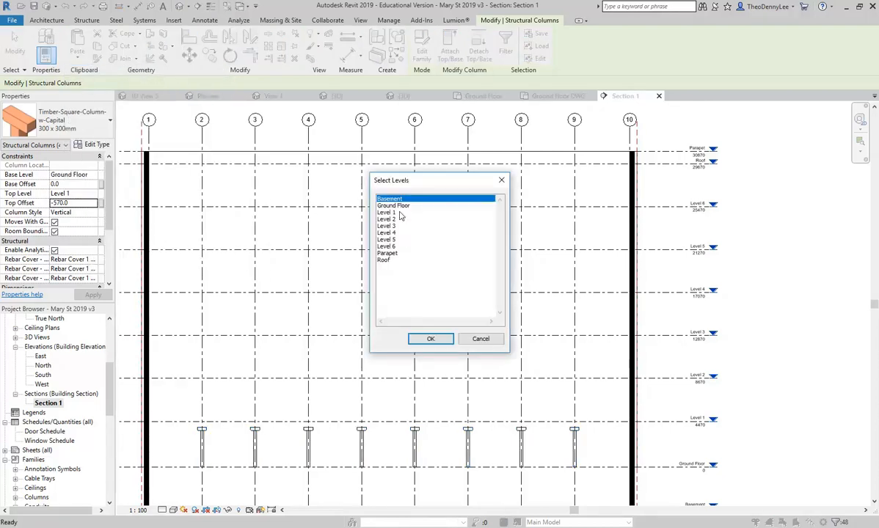
drag(400, 214, 394, 250)
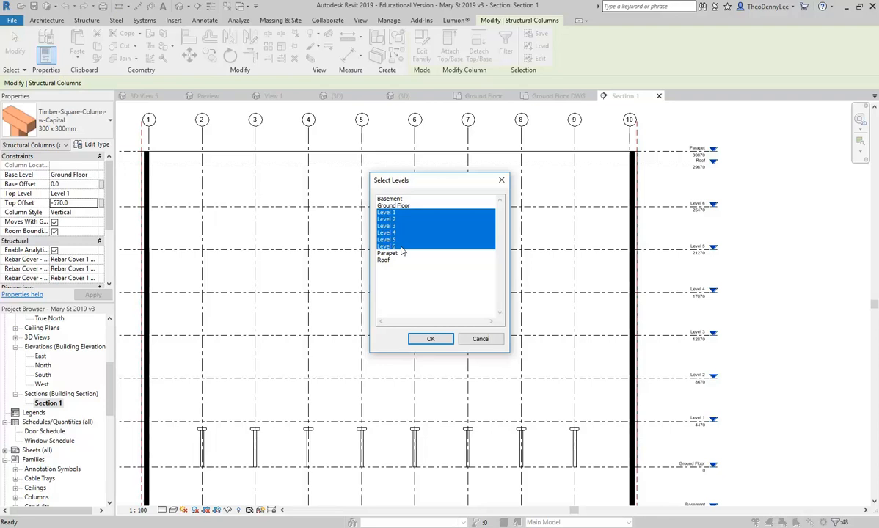
click(430, 338)
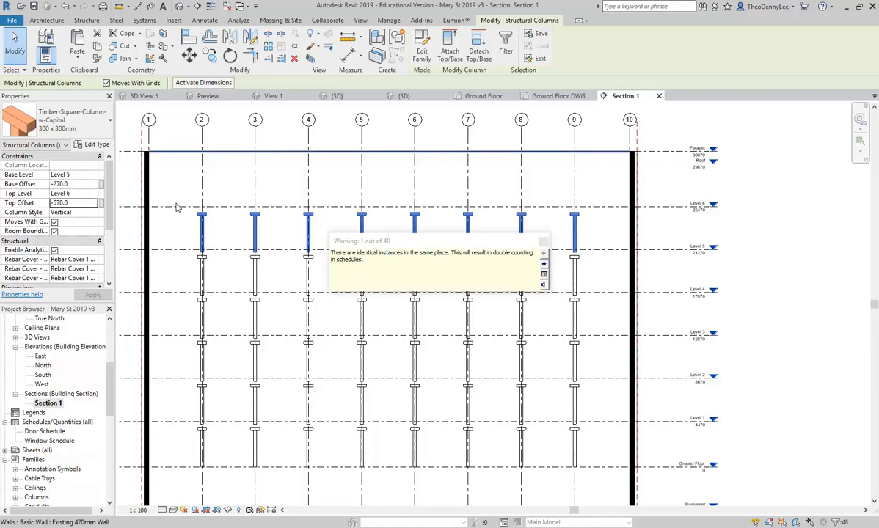
Examine the pasted columns in the section, checking the lowest column on grid 2 for overlapping duplicates and its position relative to Level 1
scroll(184, 194, up, 4)
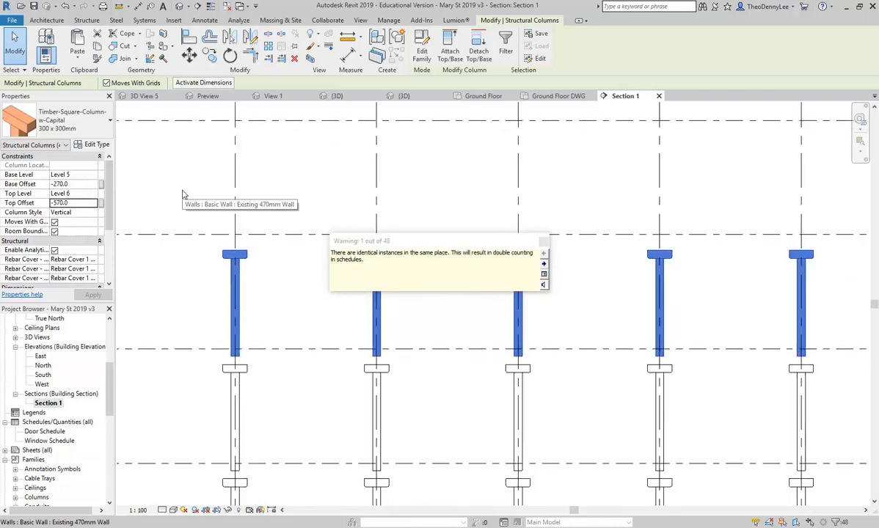
scroll(185, 194, down, 4)
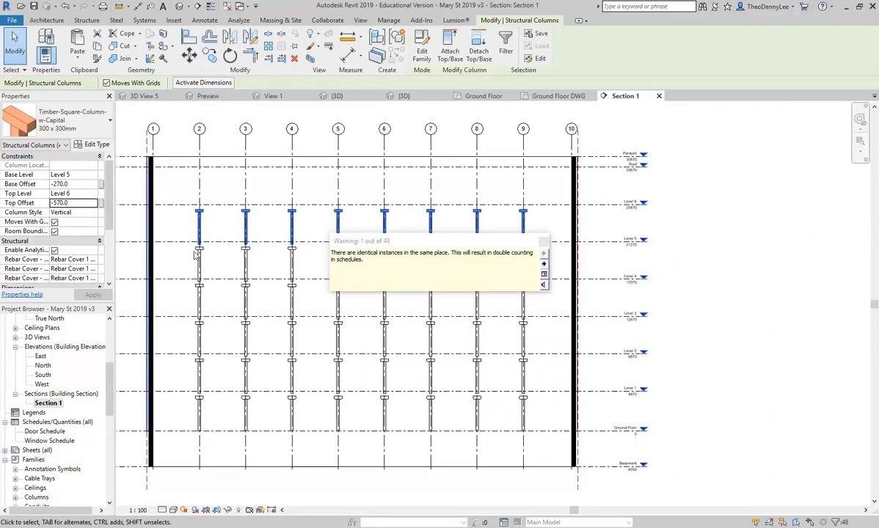
middle_drag(189, 416, 233, 383)
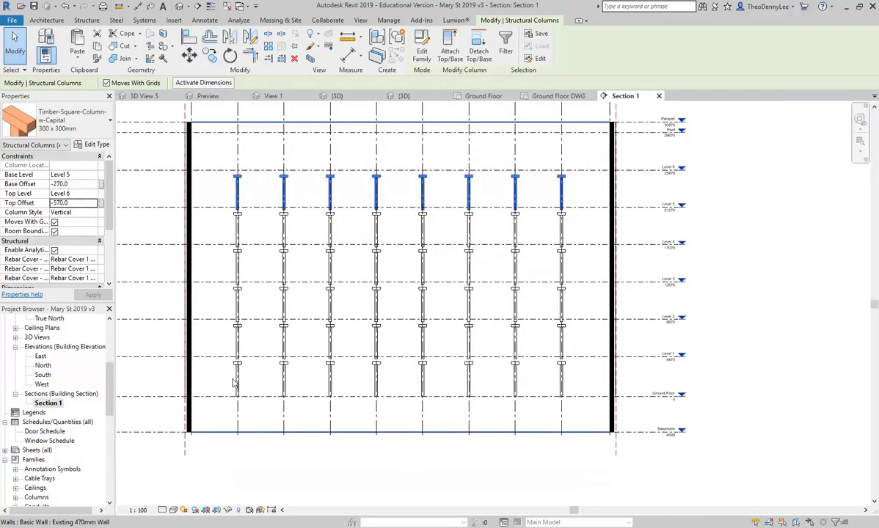
scroll(234, 383, up, 5)
click(282, 309)
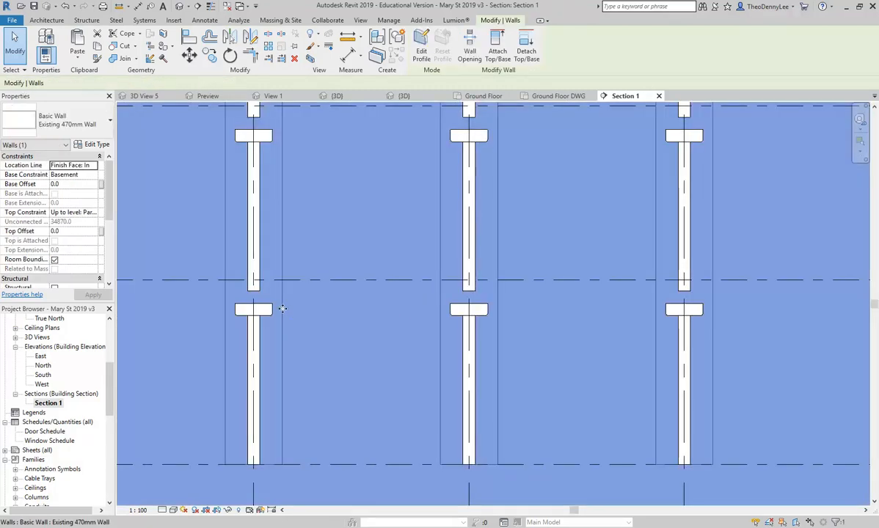
key(Escape)
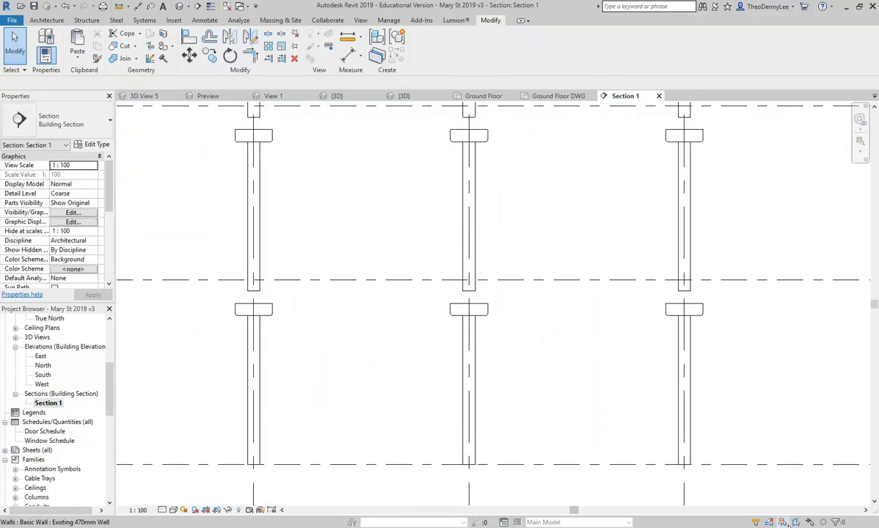
drag(282, 287, 264, 318)
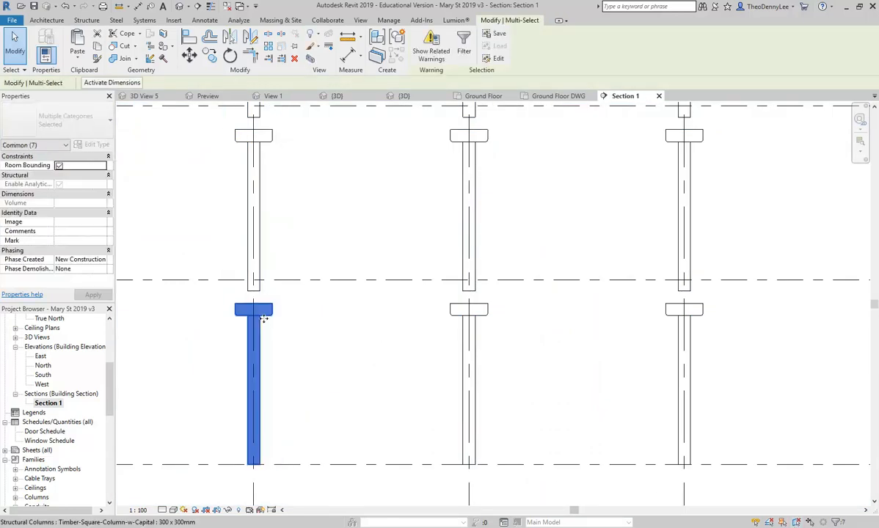
click(280, 302)
scroll(280, 300, up, 3)
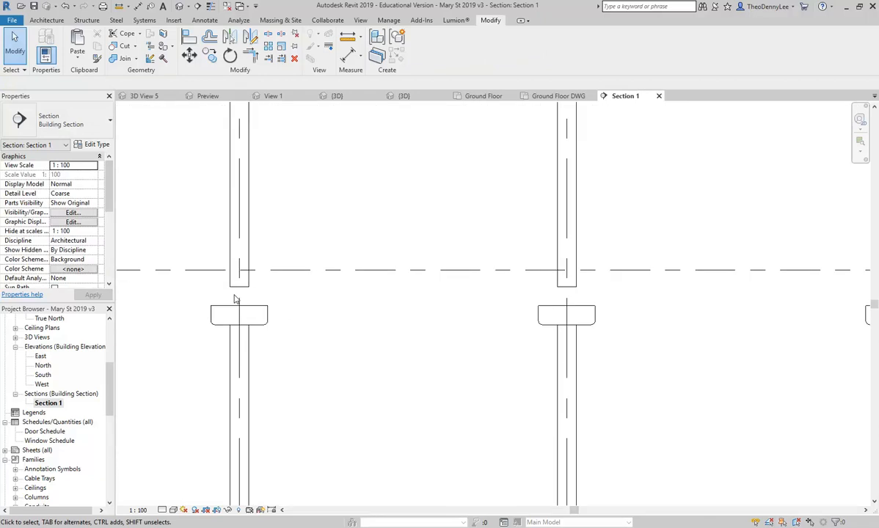
click(259, 314)
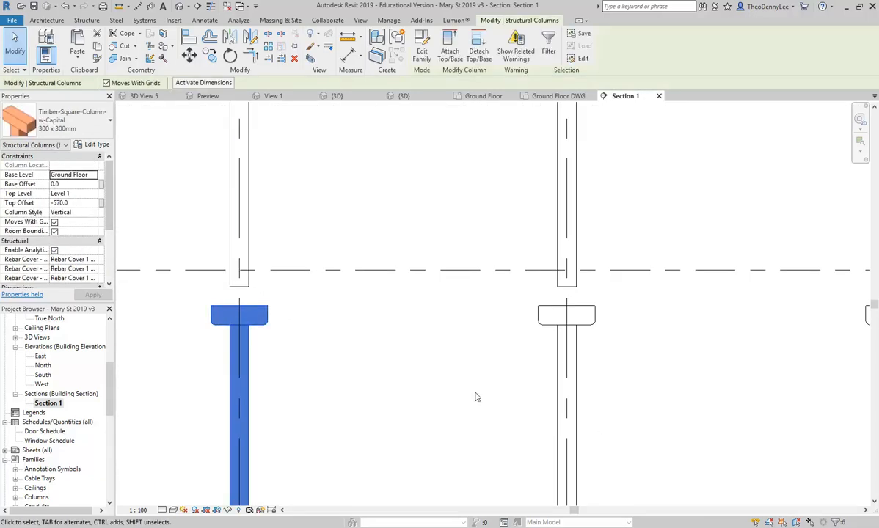
scroll(201, 308, up, 2)
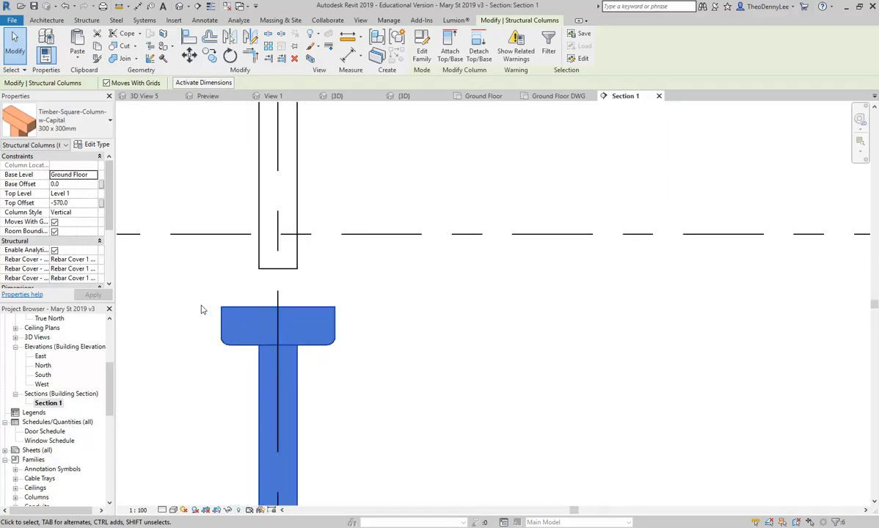
scroll(201, 309, down, 3)
click(201, 308)
scroll(63, 345, up, 5)
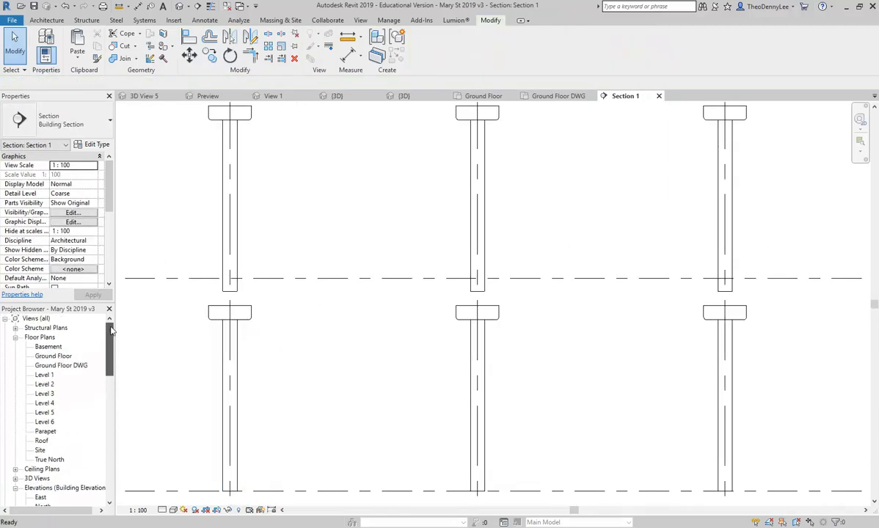
Open the Ground Floor plan and select the column at grid B-2 to check for duplicate instances
double_click(53, 356)
scroll(267, 241, up, 2)
scroll(308, 254, up, 8)
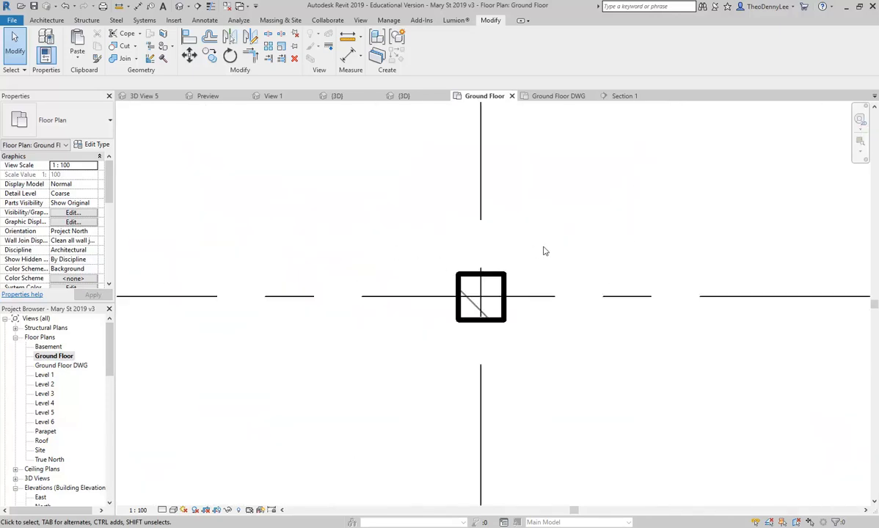
click(490, 284)
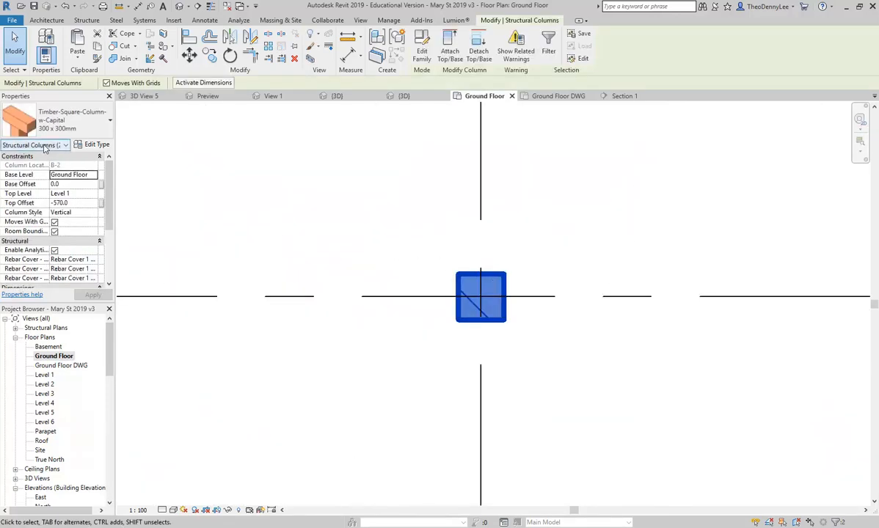
Return to Section 1 and undo the paste of the timber columns onto the upper levels
click(267, 220)
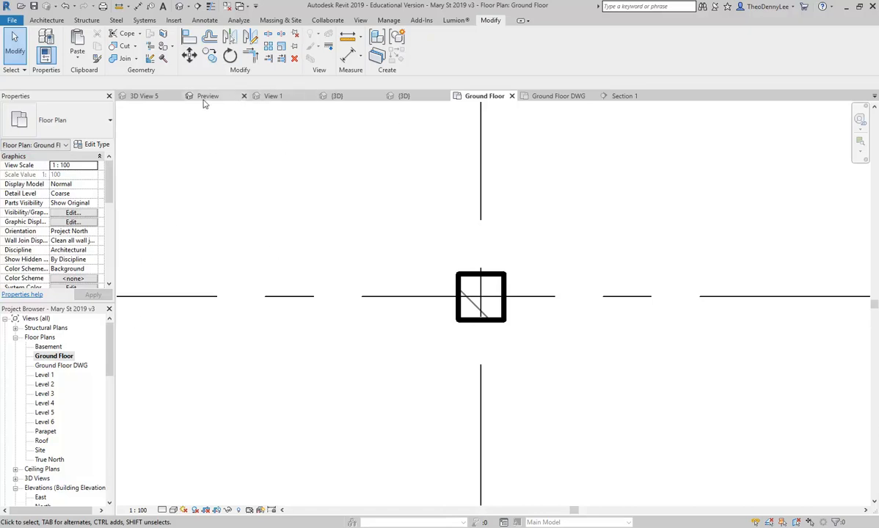
click(630, 98)
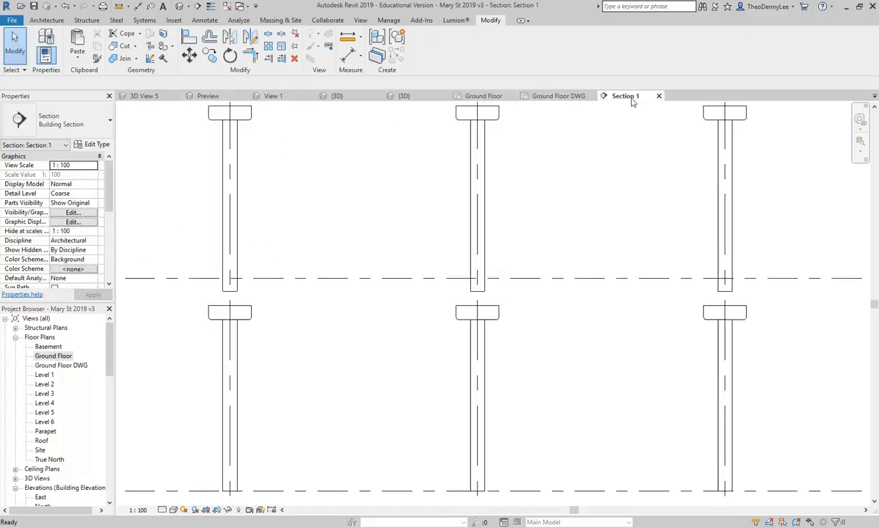
scroll(393, 253, down, 5)
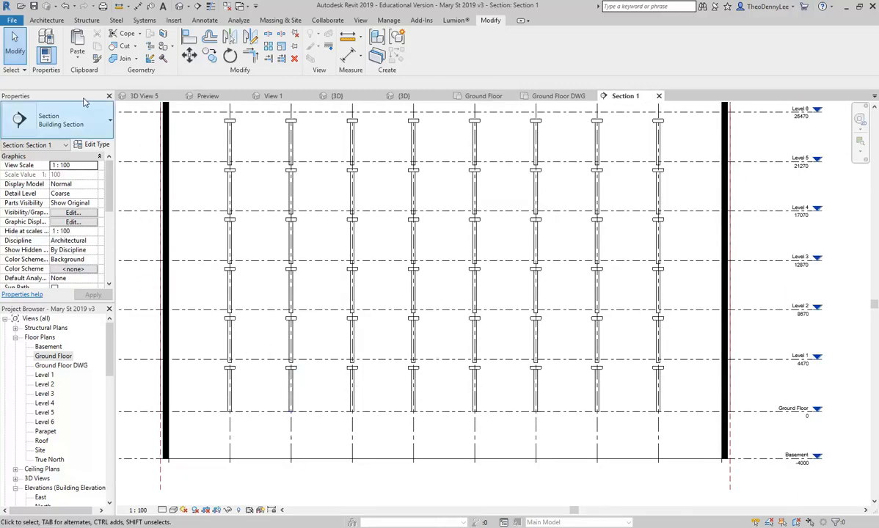
click(64, 6)
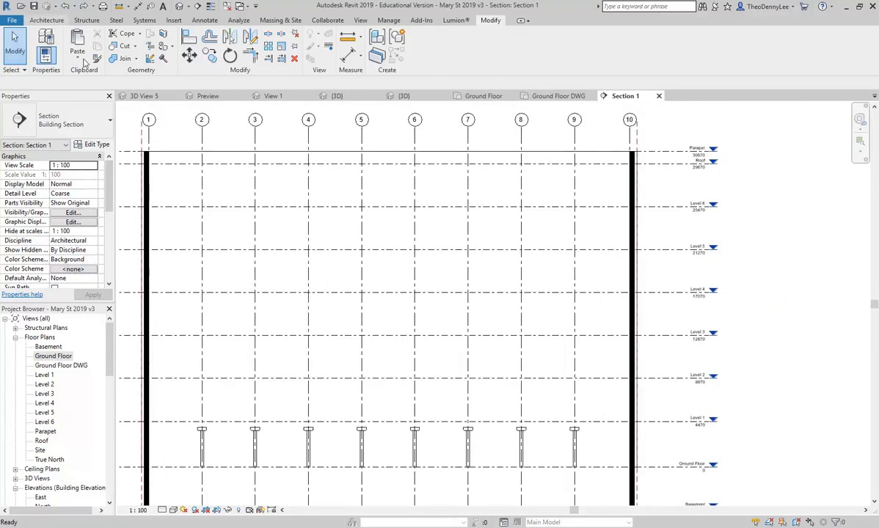
Select all instances of the 300 x 300mm Timber-Square-Column-w-Capital in the entire project from the column on grid 3
right_click(255, 442)
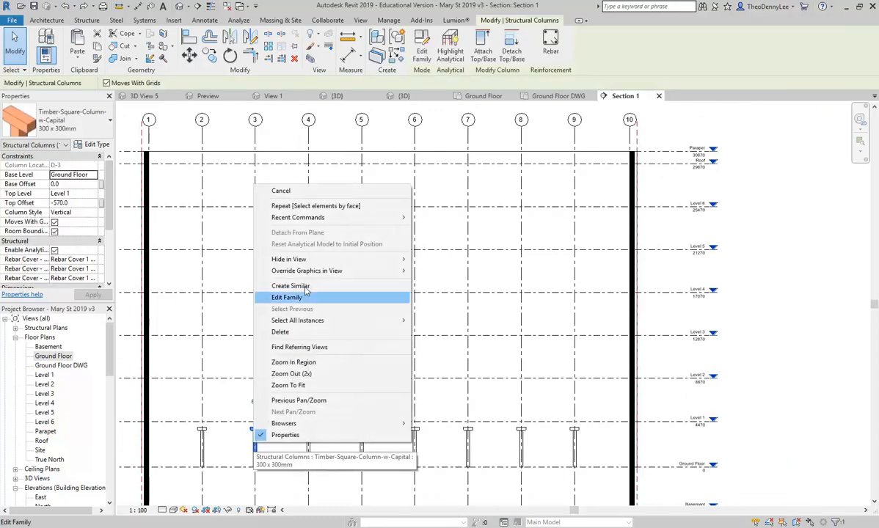
mouse_move(367, 320)
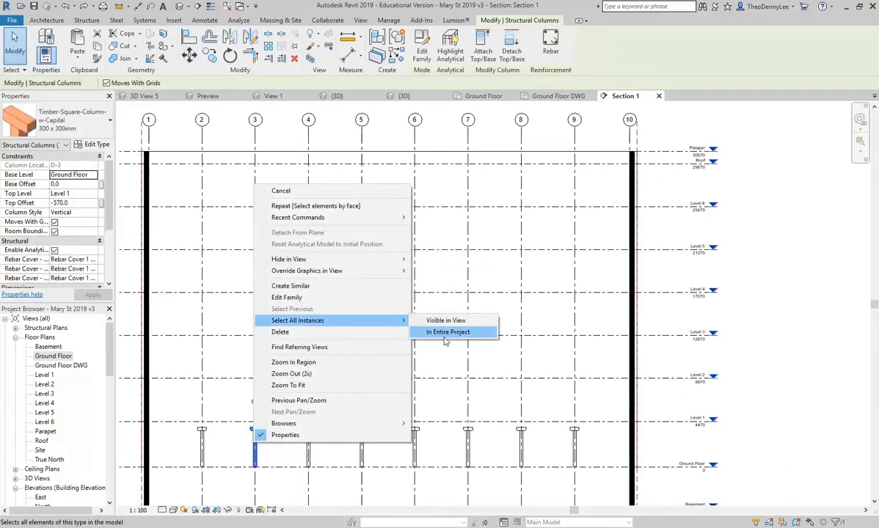
click(445, 333)
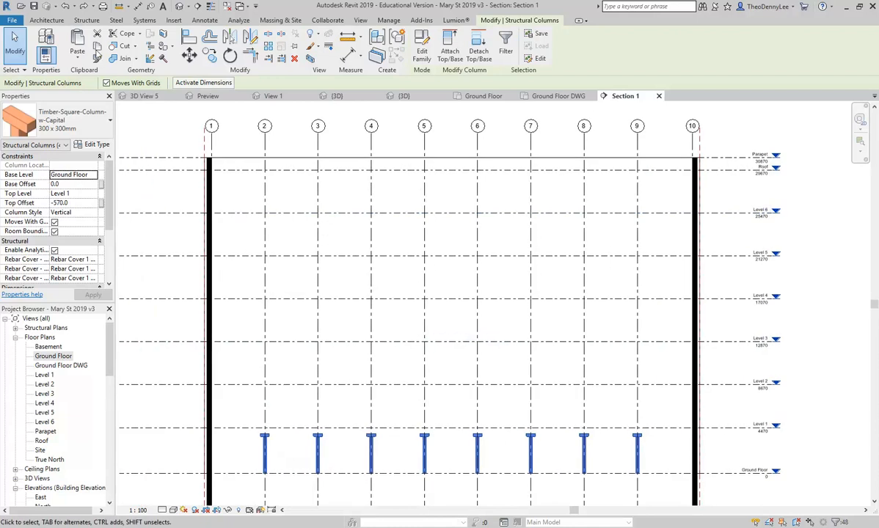
click(77, 54)
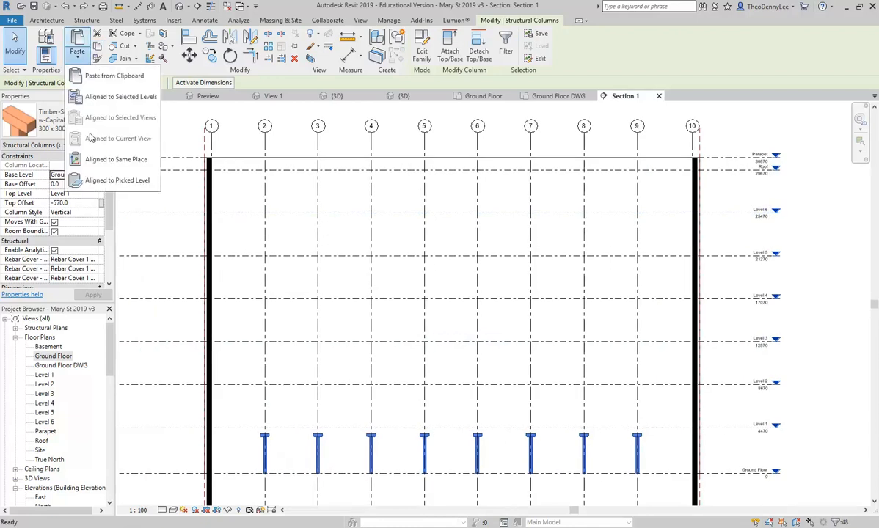
click(91, 100)
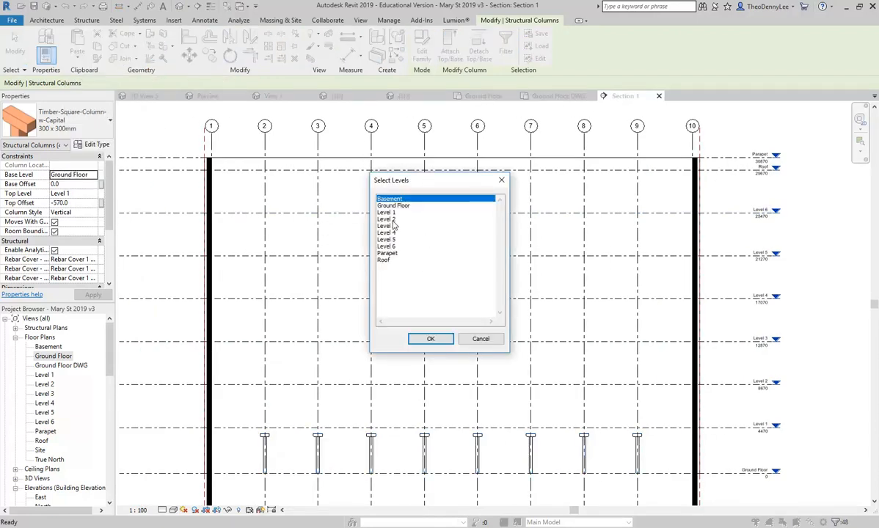
drag(390, 221, 392, 251)
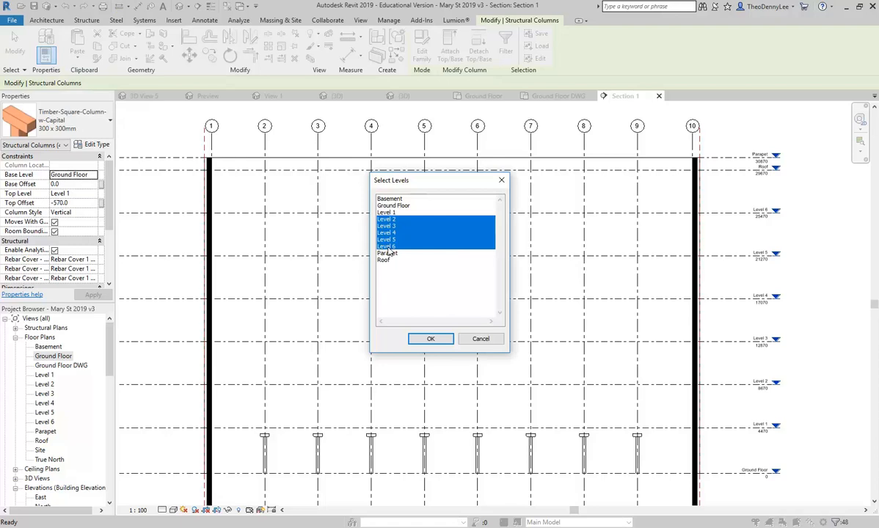
ctrl+click(384, 260)
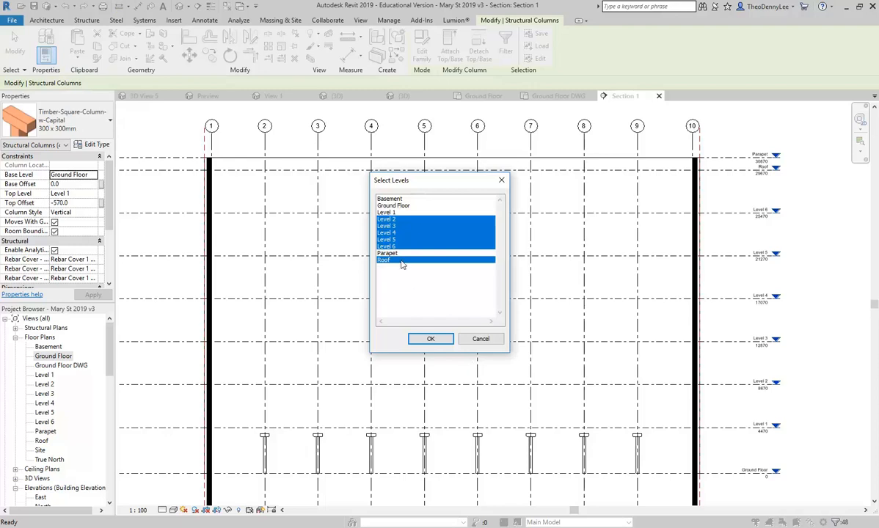
click(396, 220)
click(396, 213)
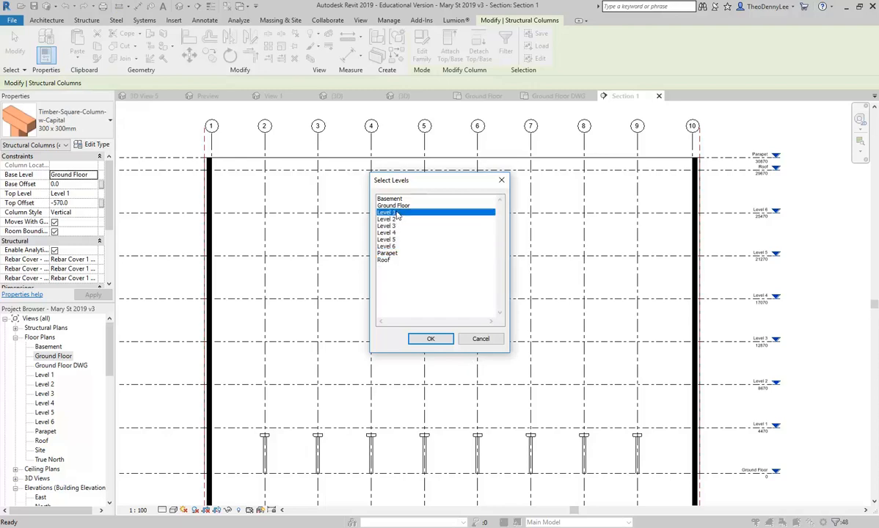
drag(396, 220, 393, 250)
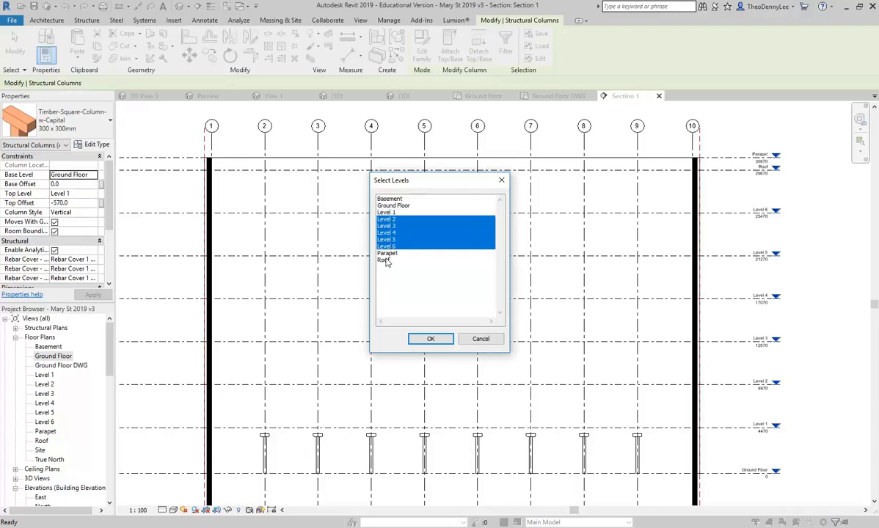
ctrl+click(385, 260)
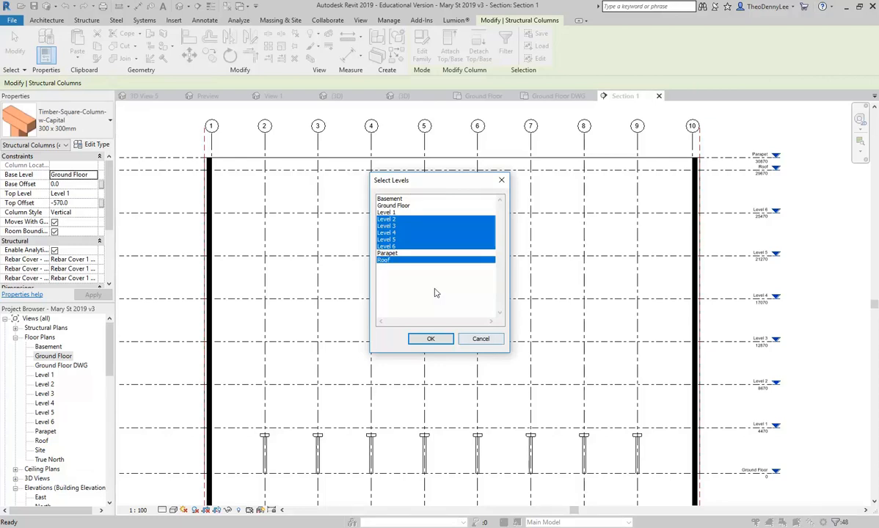
click(479, 338)
Paste the copied timber columns aligned to Level 2 through Level 6 and Roof
click(77, 57)
click(84, 98)
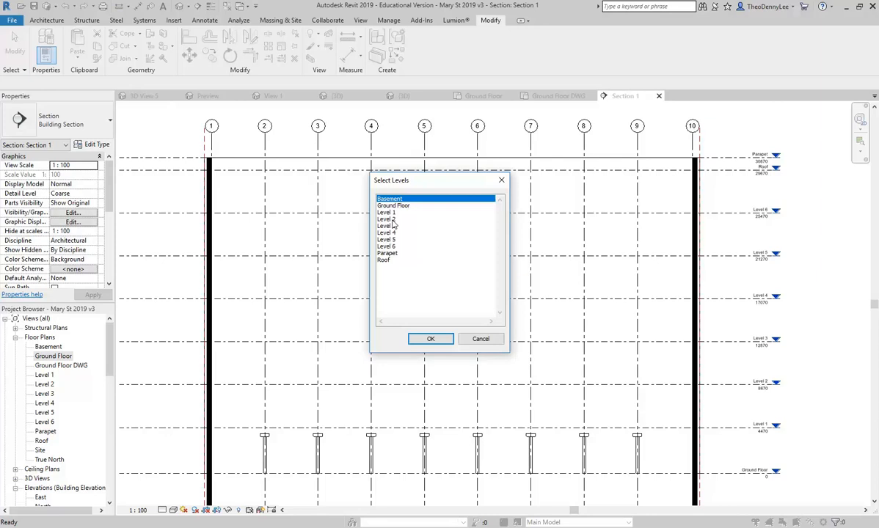
drag(392, 221, 366, 247)
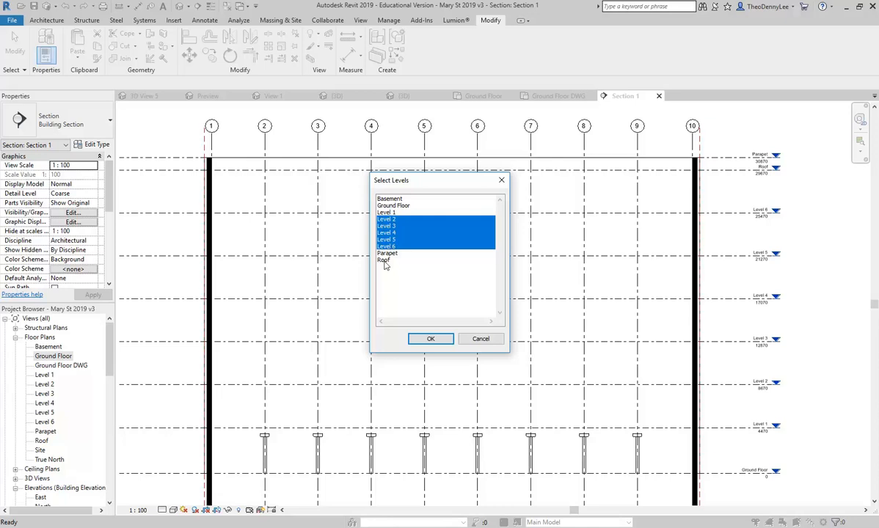
click(431, 338)
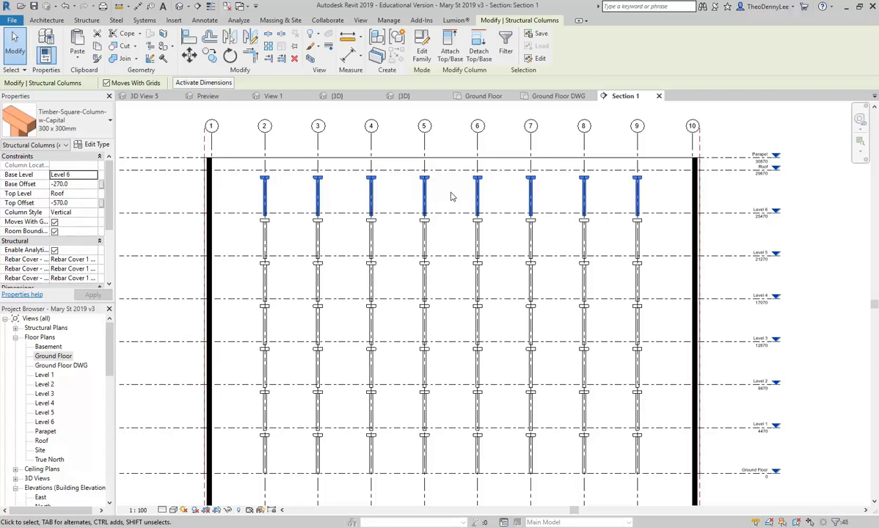
Examine the bases of the pasted top-row columns against the Level 6 line and the capitals below
right_click(266, 196)
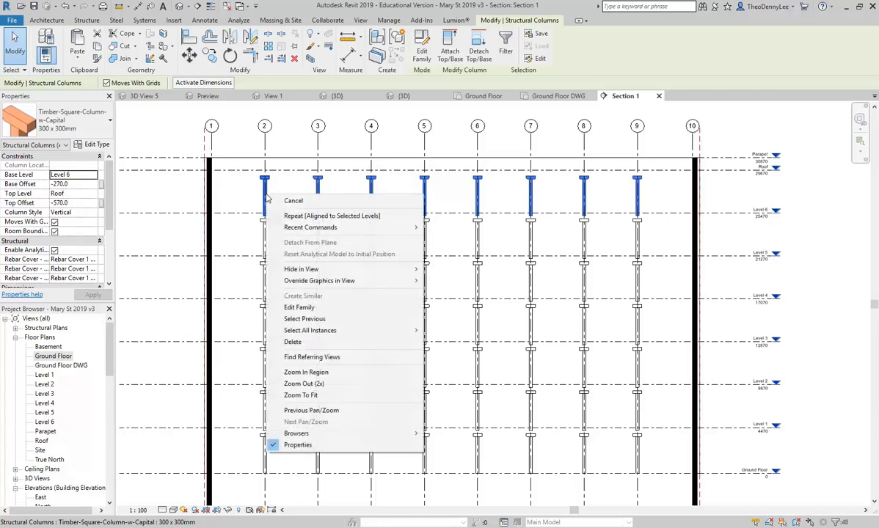
key(Escape)
scroll(244, 186, up, 3)
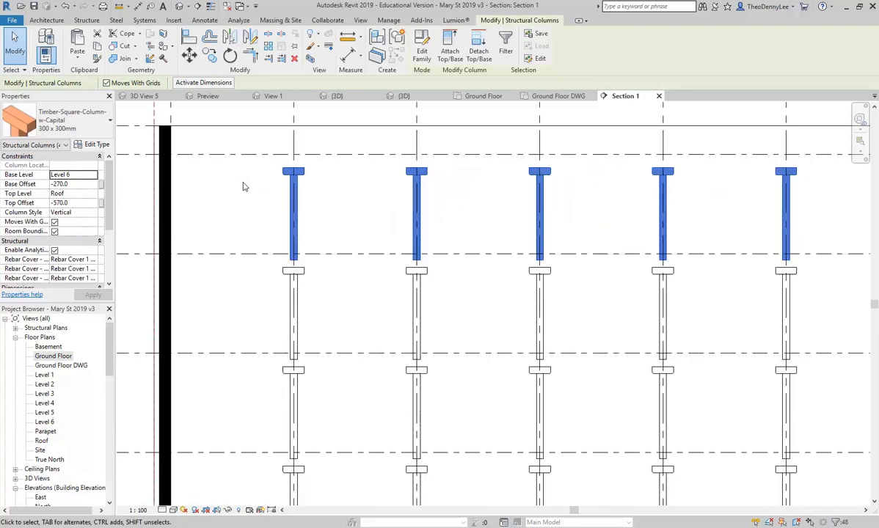
scroll(244, 186, up, 3)
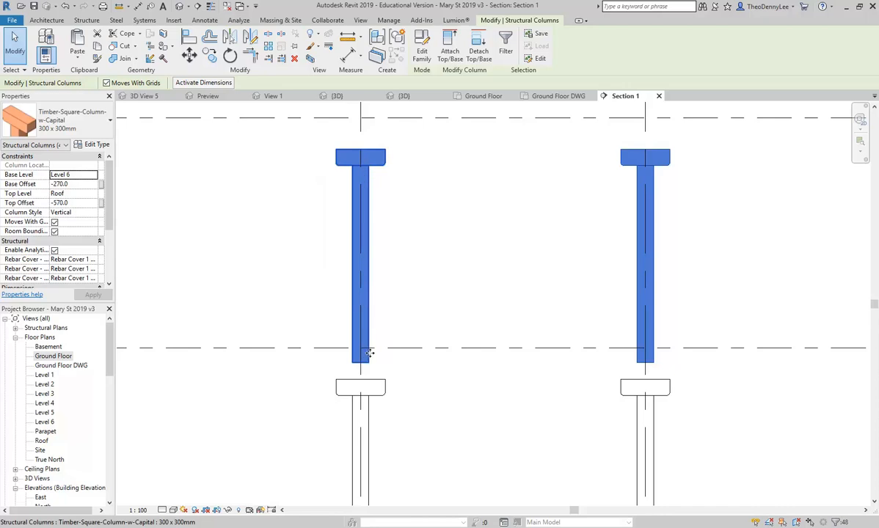
scroll(325, 221, down, 6)
middle_drag(326, 221, 253, 227)
scroll(253, 226, up, 2)
Set the base offset of all 300 x 300mm timber capital columns in the entire project to 0
right_click(270, 225)
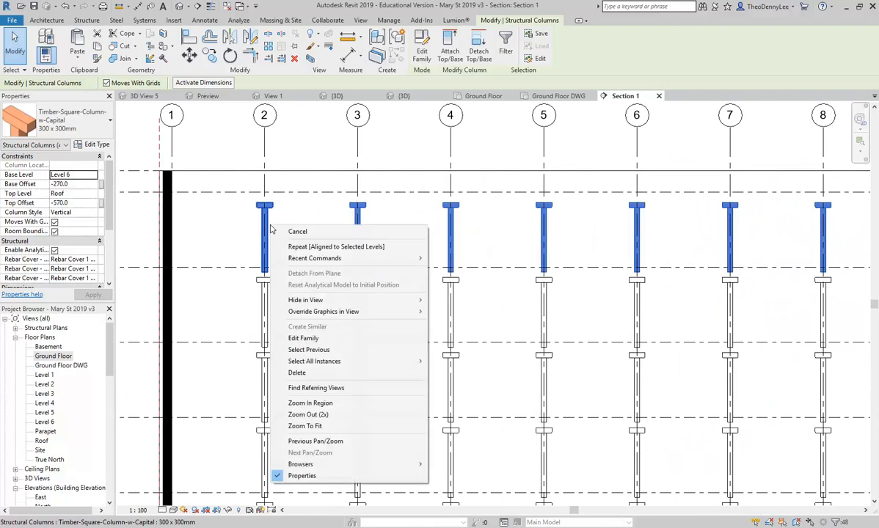
mouse_move(322, 361)
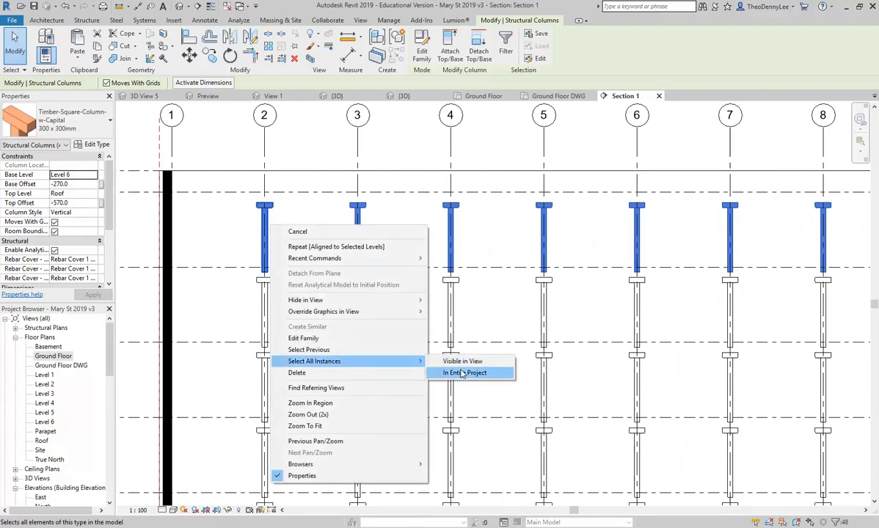
click(463, 373)
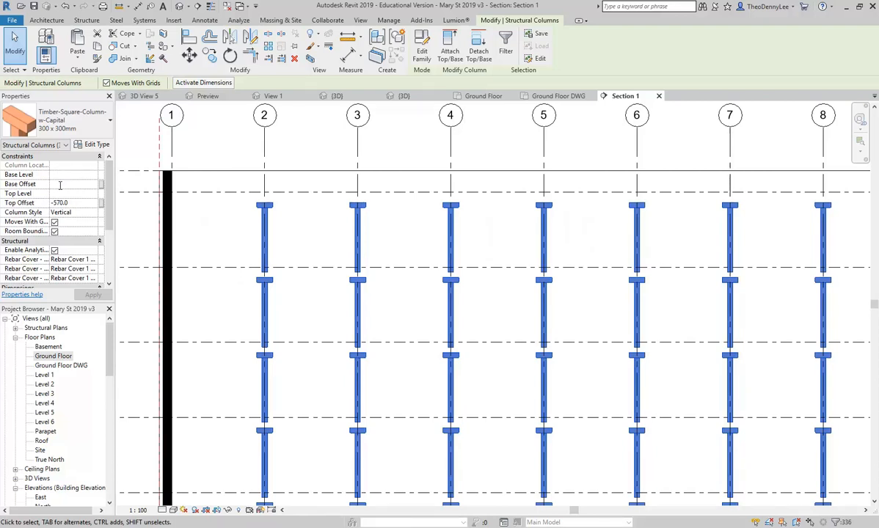
click(60, 185)
text(0)
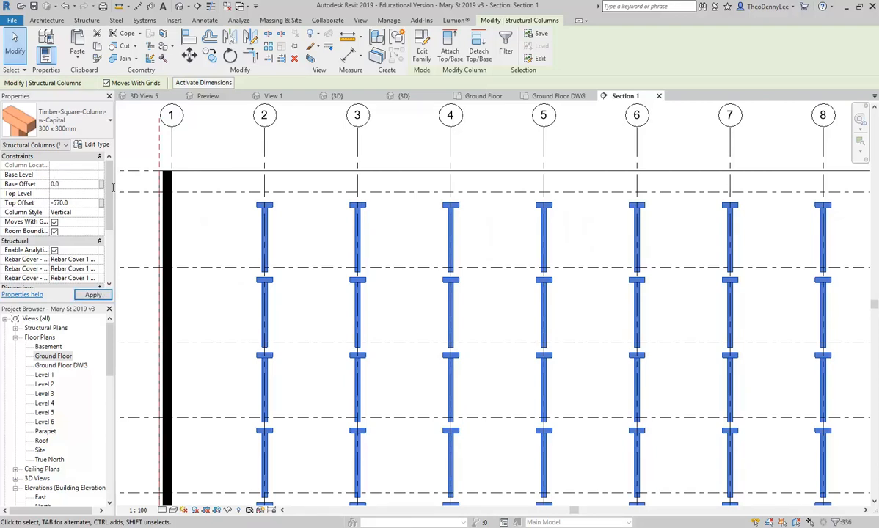
right_click(401, 195)
click(330, 196)
key(Escape)
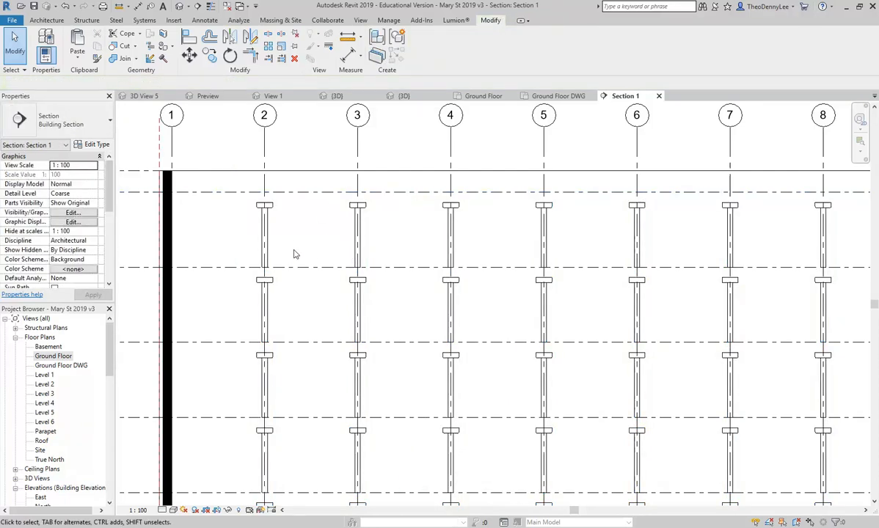
Review the full column grid in the section, then inspect it from above inside the walls in the default 3D view
scroll(293, 254, down, 5)
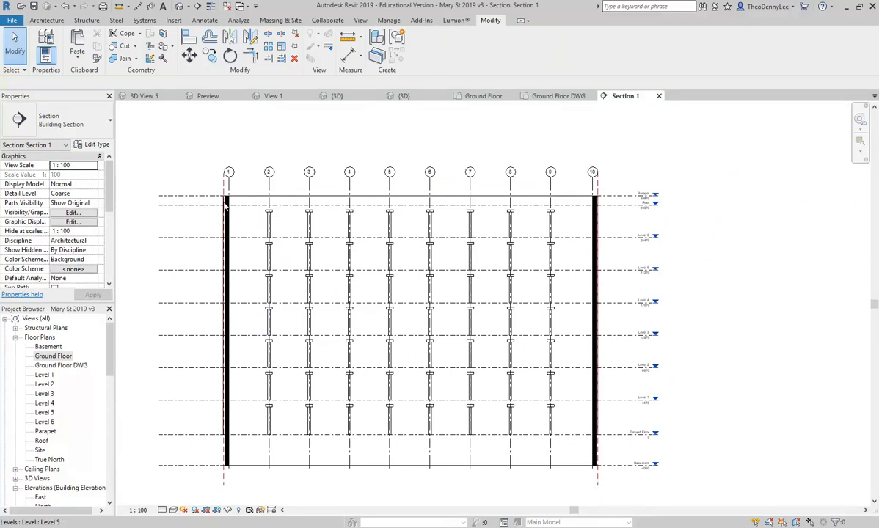
scroll(310, 323, up, 1)
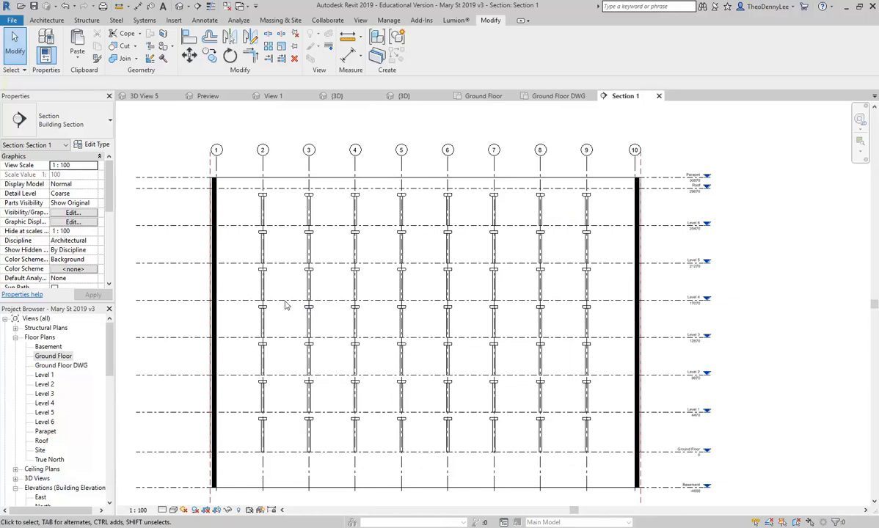
click(180, 7)
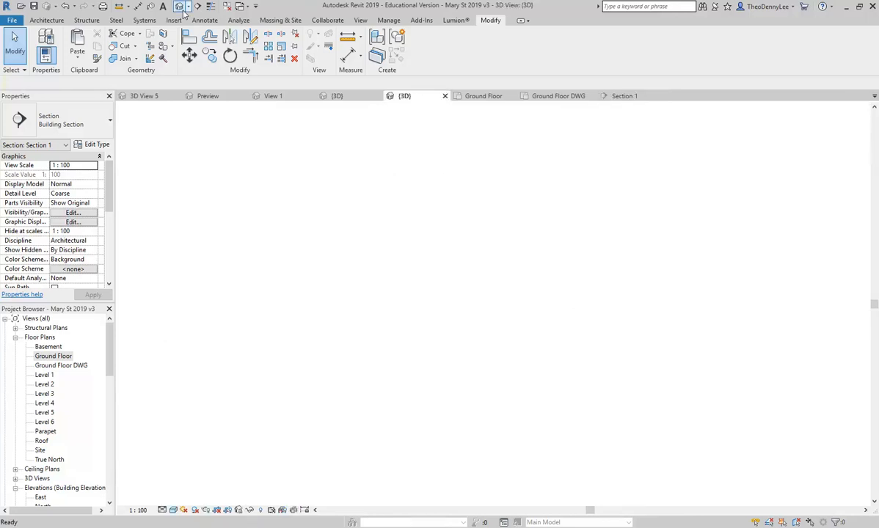
scroll(445, 428, up, 3)
shift+middle_drag(445, 428, 403, 323)
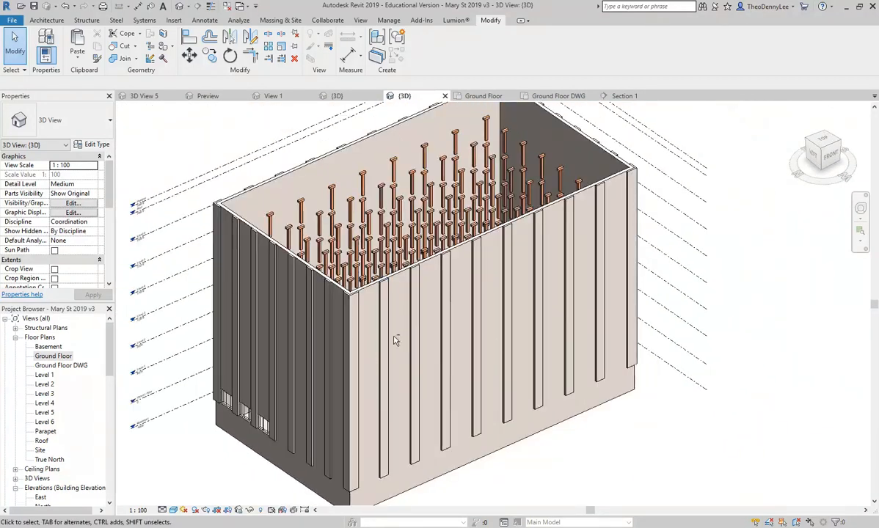
shift+middle_drag(417, 338, 398, 353)
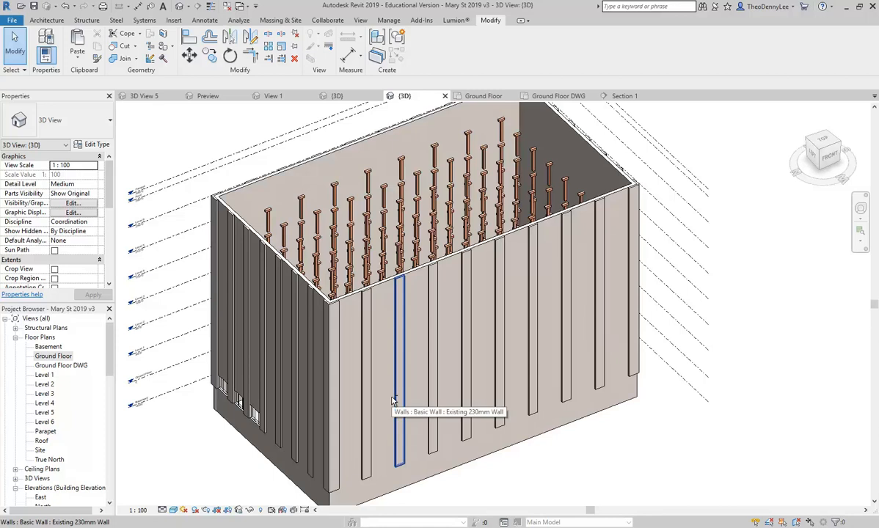
Inspect the Level 6 column at grid B-2 and the Level 5 column at grid B-3 to check their levels and offsets
scroll(234, 193, up, 5)
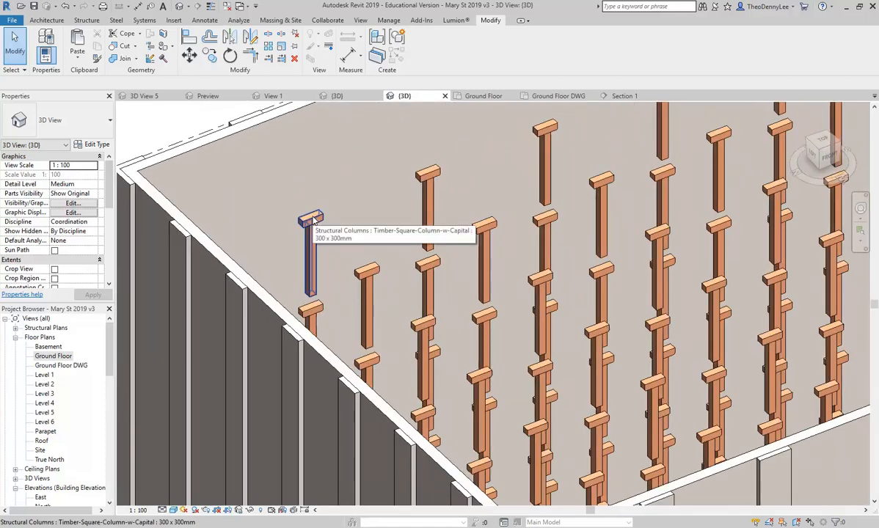
click(314, 221)
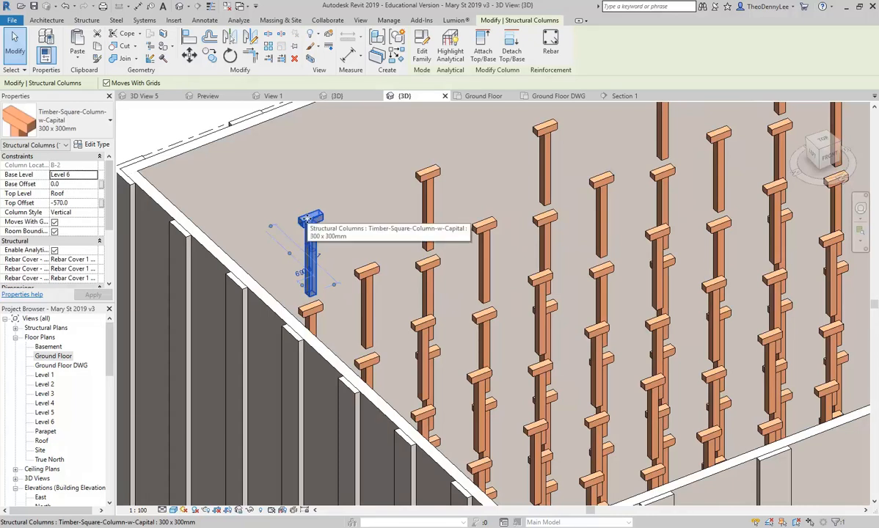
scroll(312, 220, up, 5)
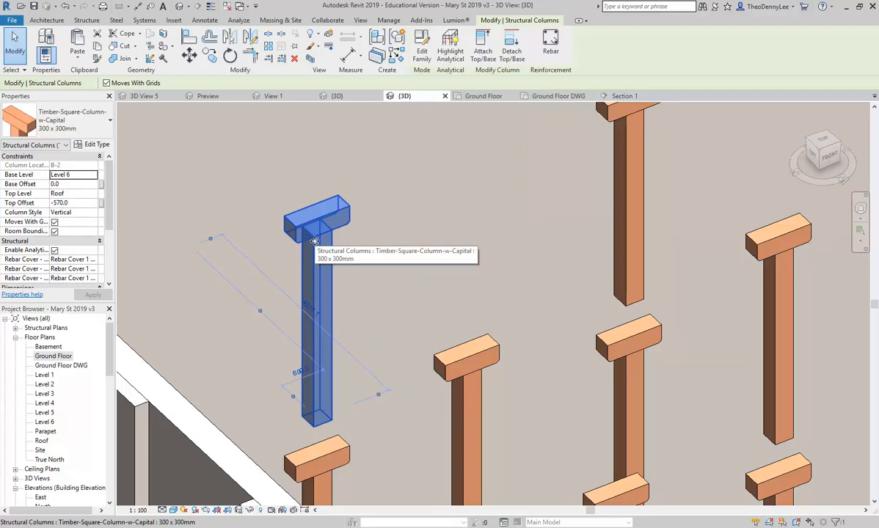
scroll(314, 240, down, 5)
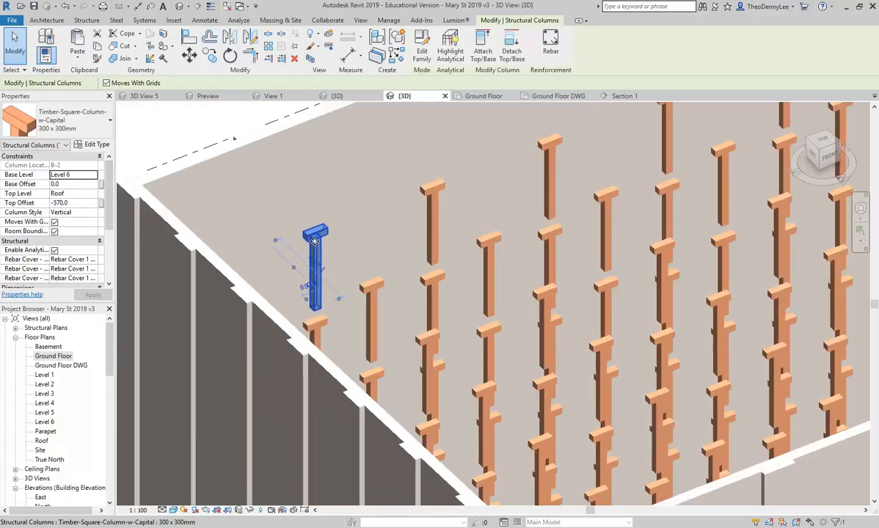
click(433, 281)
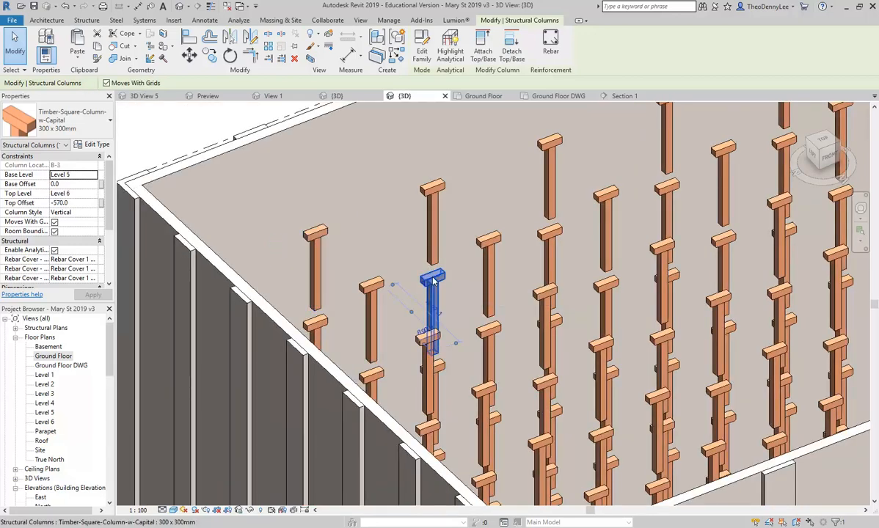
Review the column grid inside the walls from above in the 3D view, with nothing selected
key(Escape)
scroll(493, 285, down, 3)
shift+middle_drag(493, 285, 353, 286)
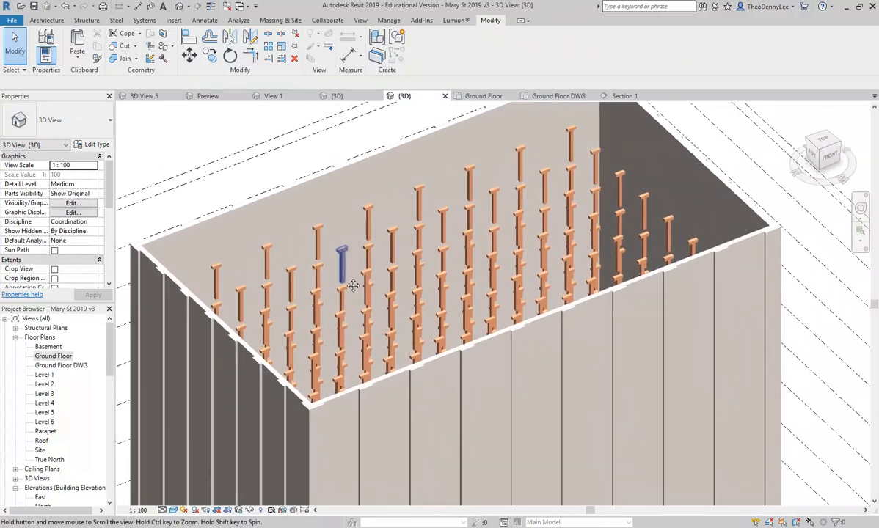
mouse_move(314, 245)
shift+middle_down()
mouse_move(337, 289)
mouse_move(298, 248)
shift+middle_up()
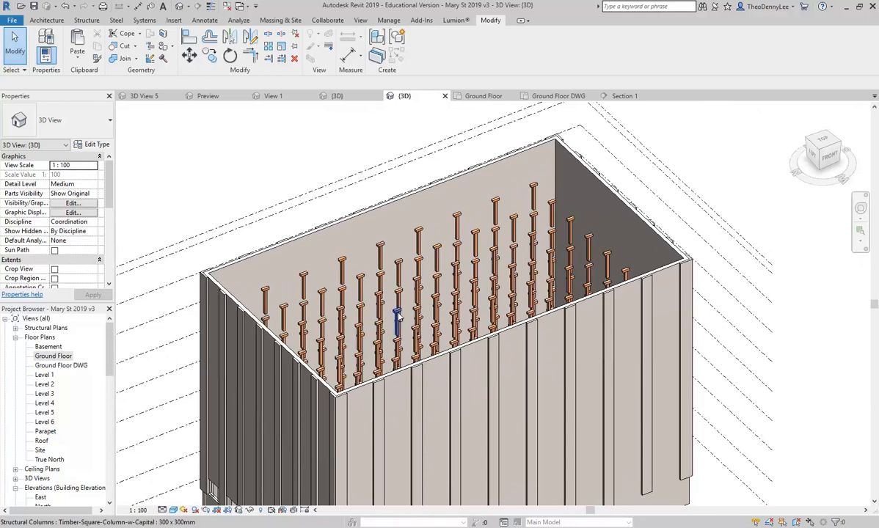
Open the Ground Floor plan and bring the whole building outline with its grids into view
double_click(52, 356)
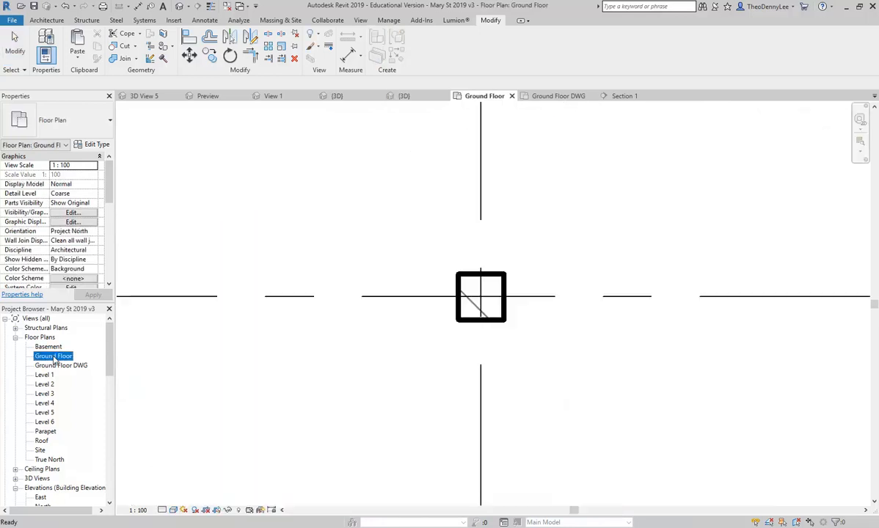
scroll(302, 345, down, 5)
middle_drag(302, 342, 247, 274)
scroll(247, 274, down, 3)
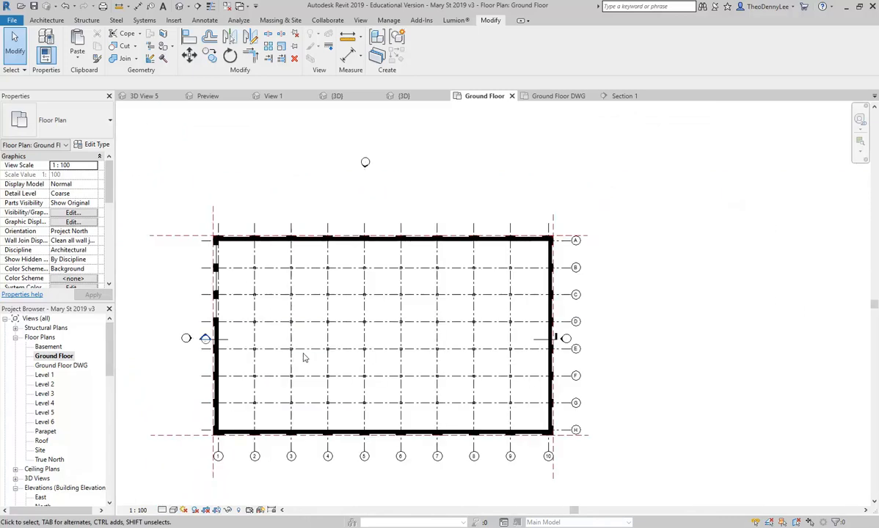
scroll(304, 358, up, 2)
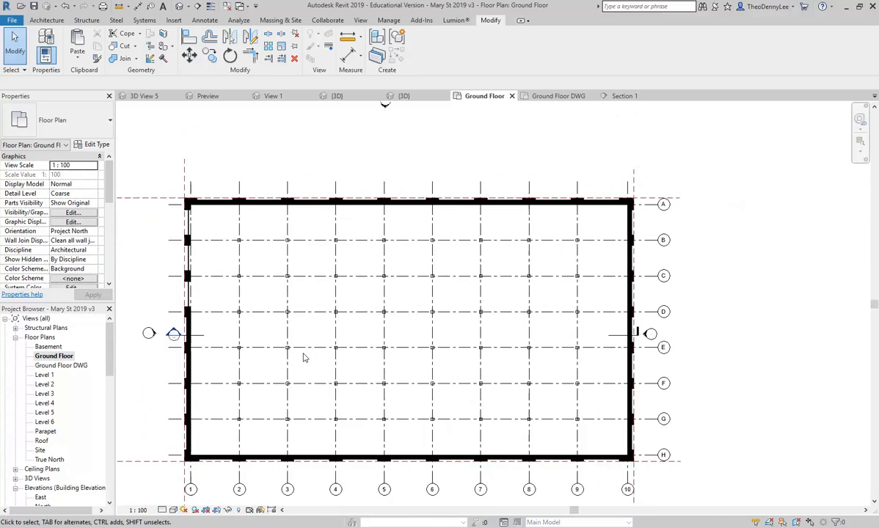
click(48, 21)
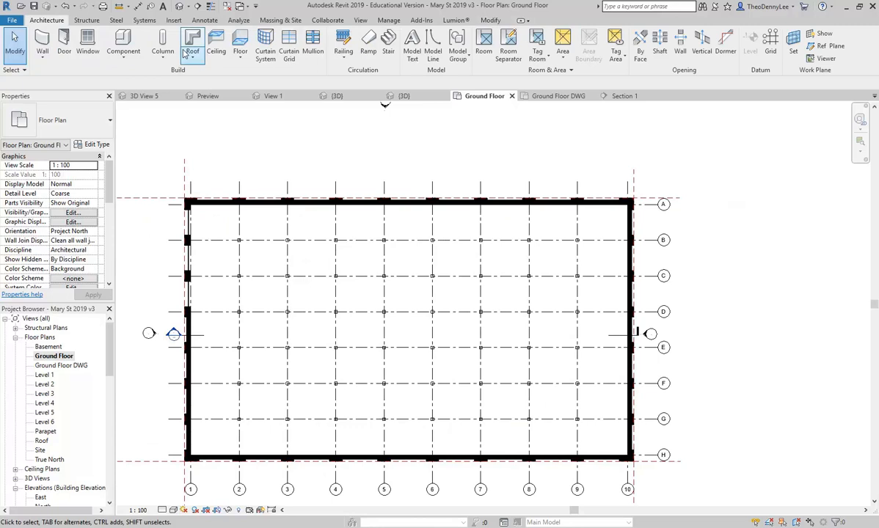
click(239, 39)
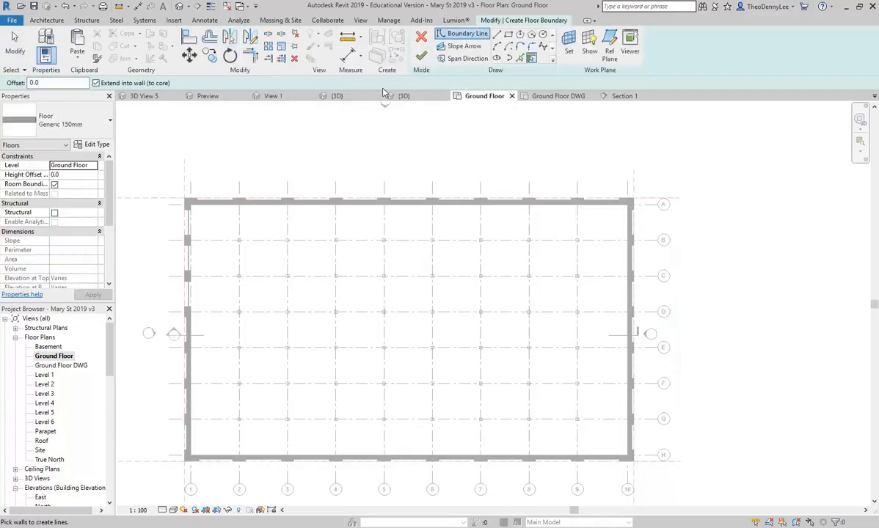
click(394, 41)
click(240, 40)
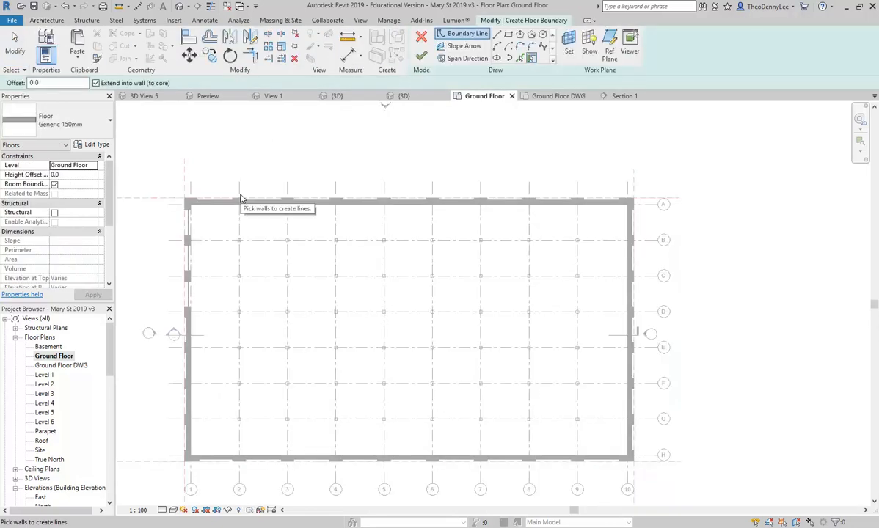
click(421, 37)
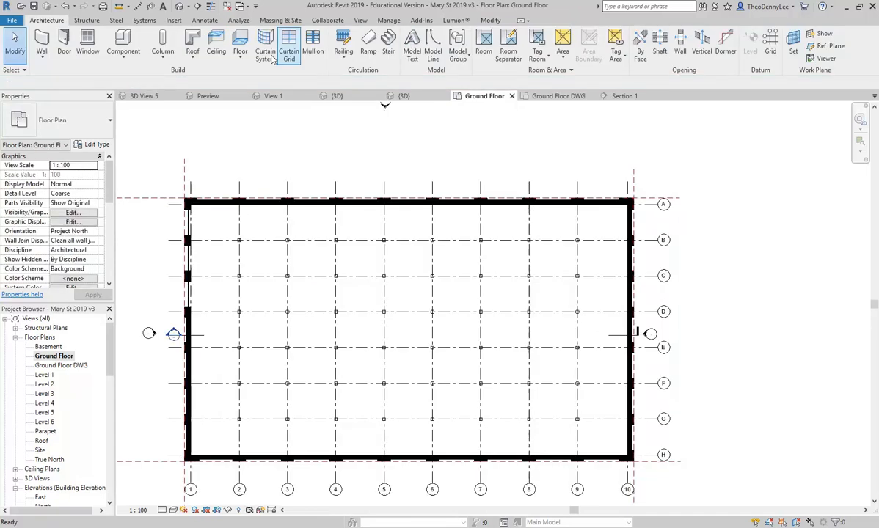
Sketch a Generic 150mm architectural floor boundary on the Ground Floor by picking the four perimeter walls
click(236, 65)
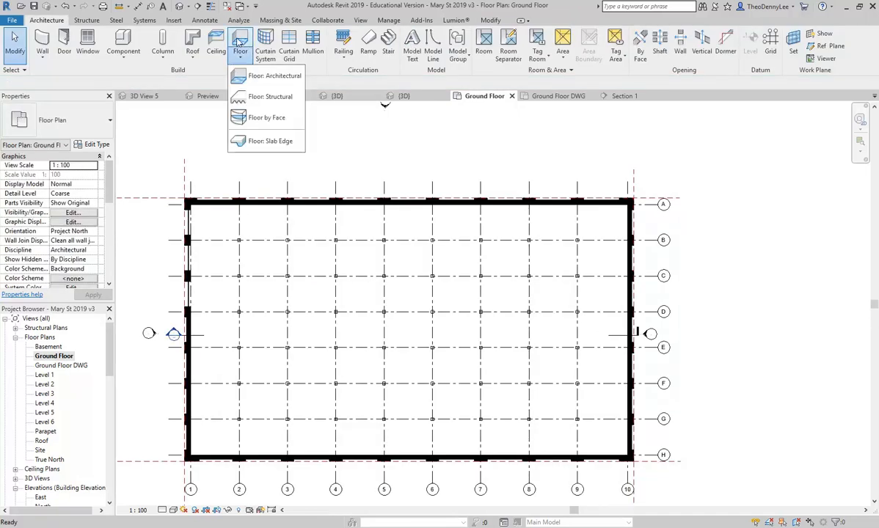
click(257, 78)
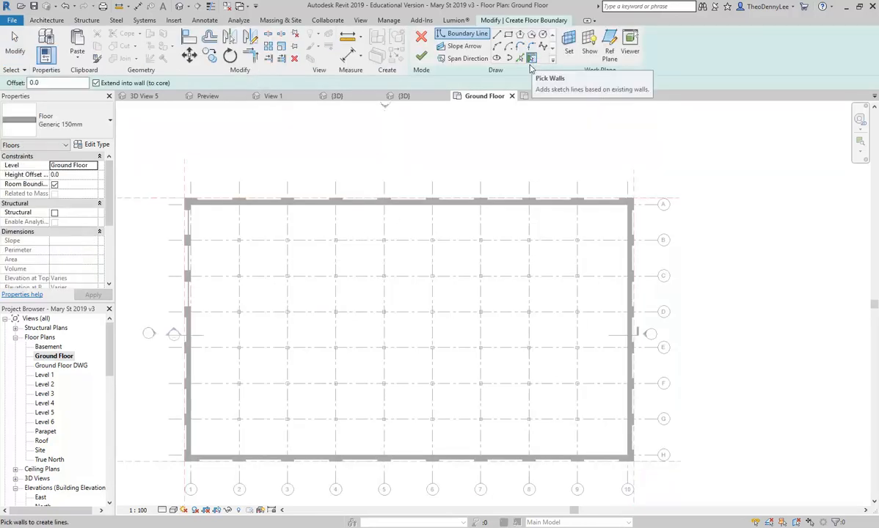
click(425, 204)
click(629, 235)
click(598, 455)
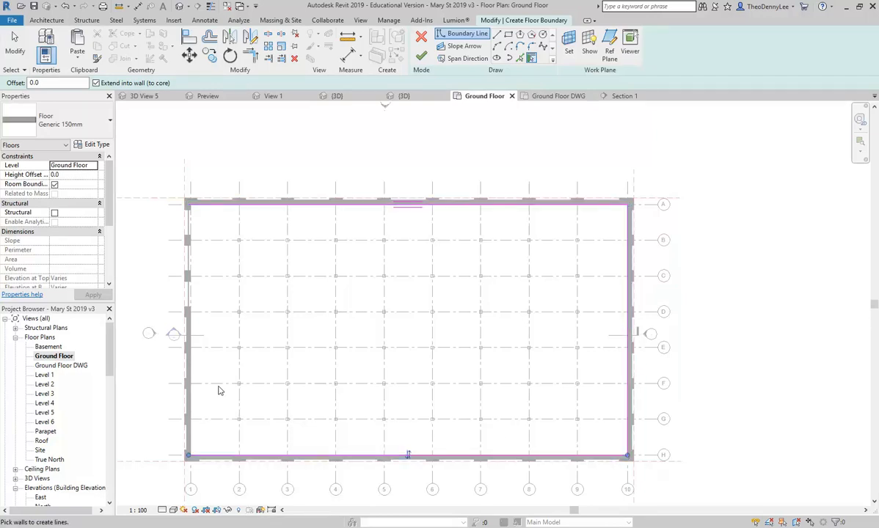
click(189, 363)
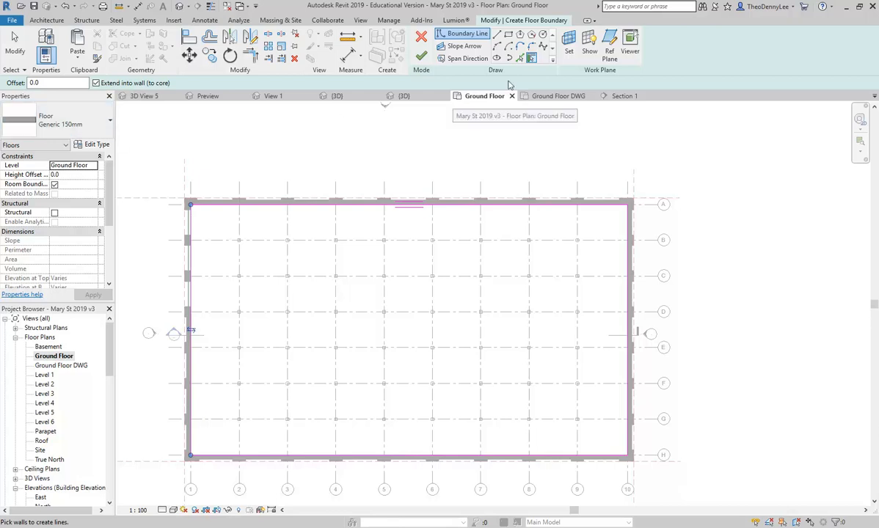
Finish the Ground Floor slab, joining it to the perimeter walls and cutting the overlapping volume out of them
click(429, 58)
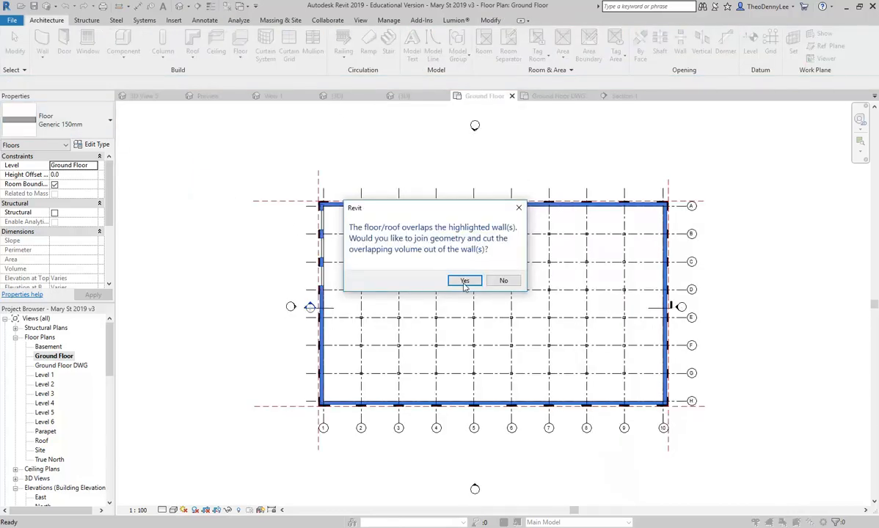
drag(397, 205, 361, 172)
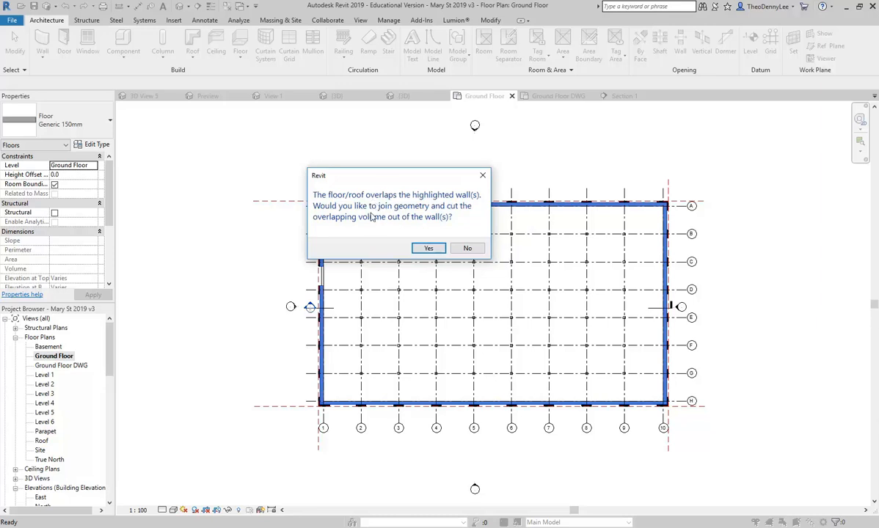
click(427, 248)
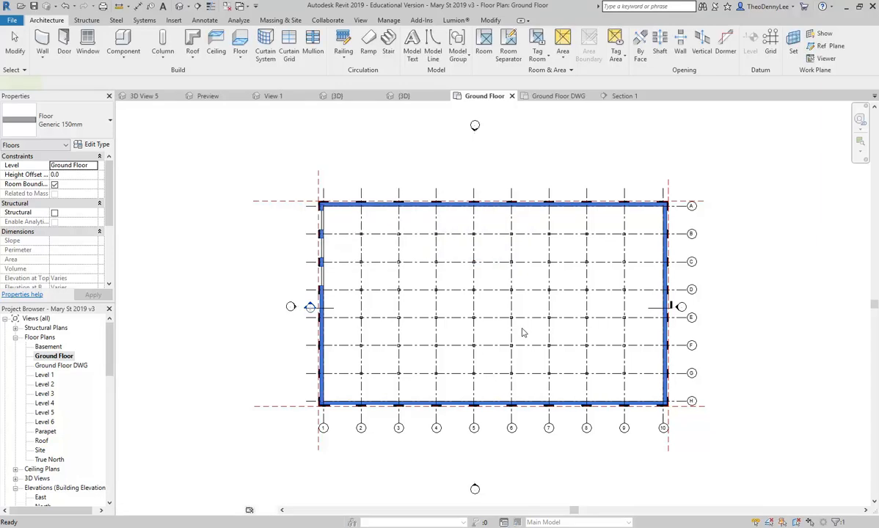
scroll(558, 346, up, 2)
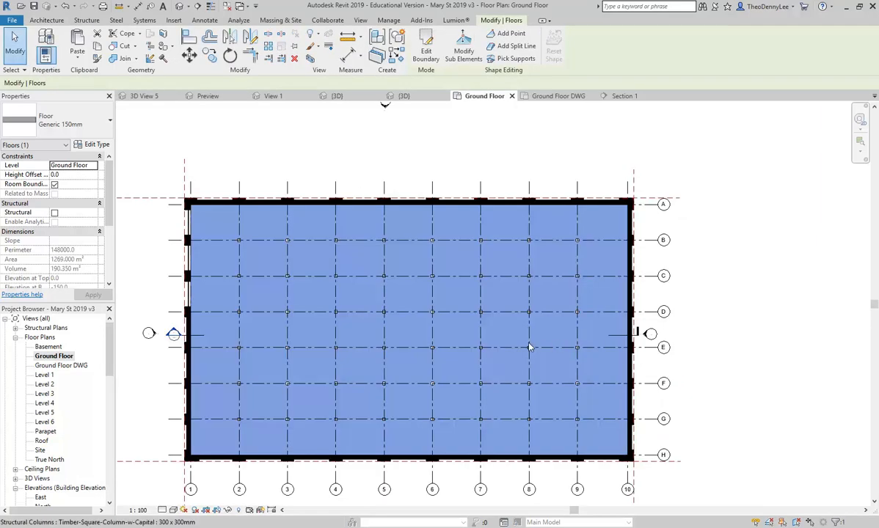
scroll(379, 222, down, 2)
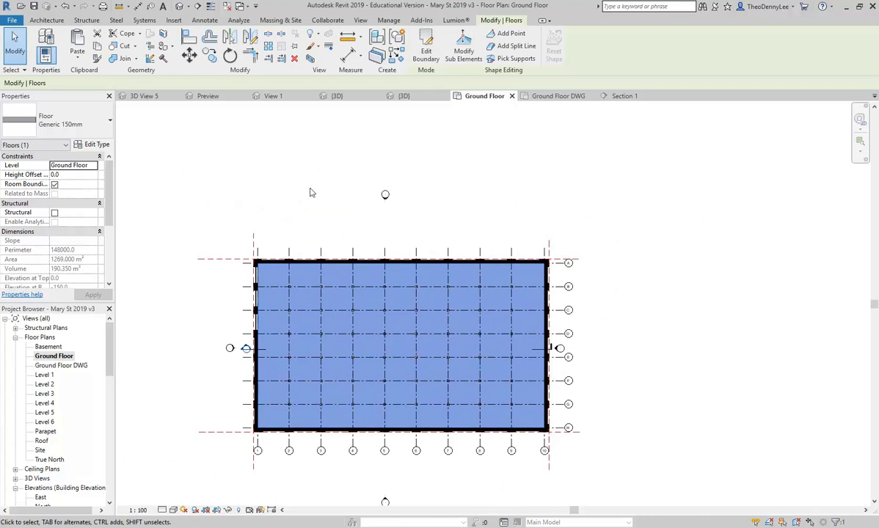
In Section 1, copy the Ground Floor slab and paste it aligned to Levels 1 through 6
click(622, 96)
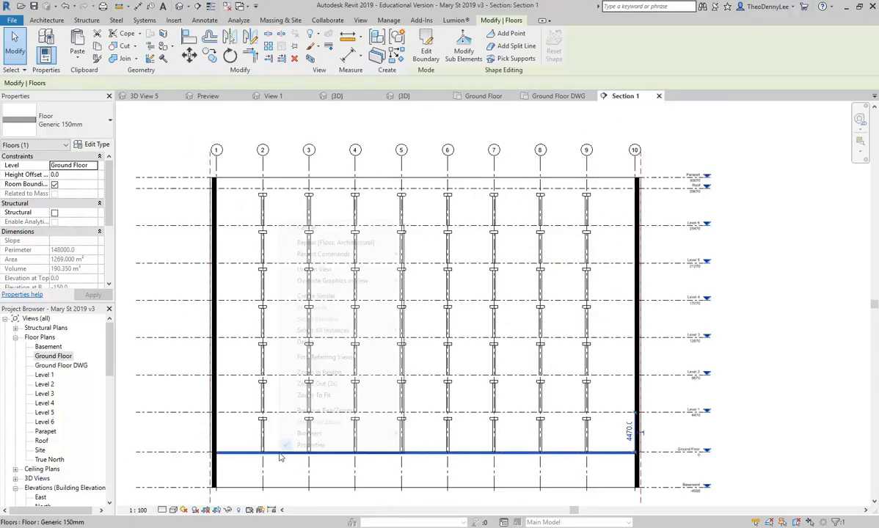
right_click(278, 453)
click(240, 455)
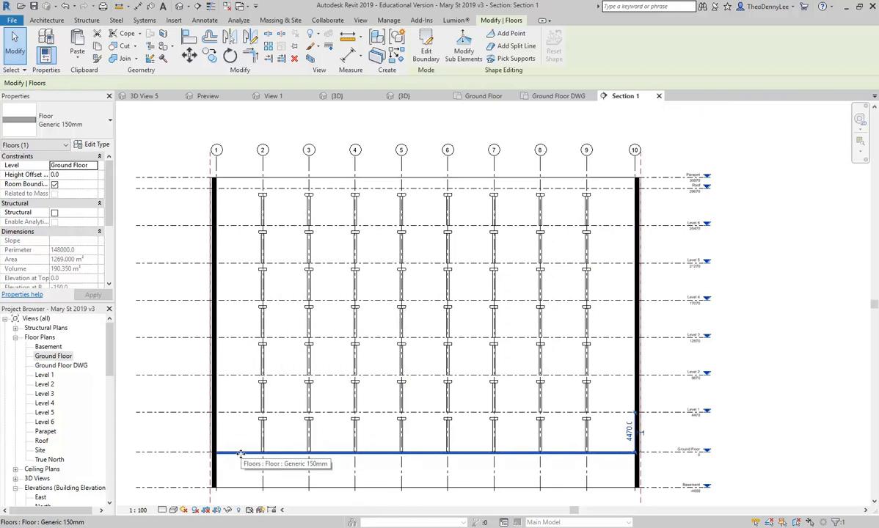
click(97, 48)
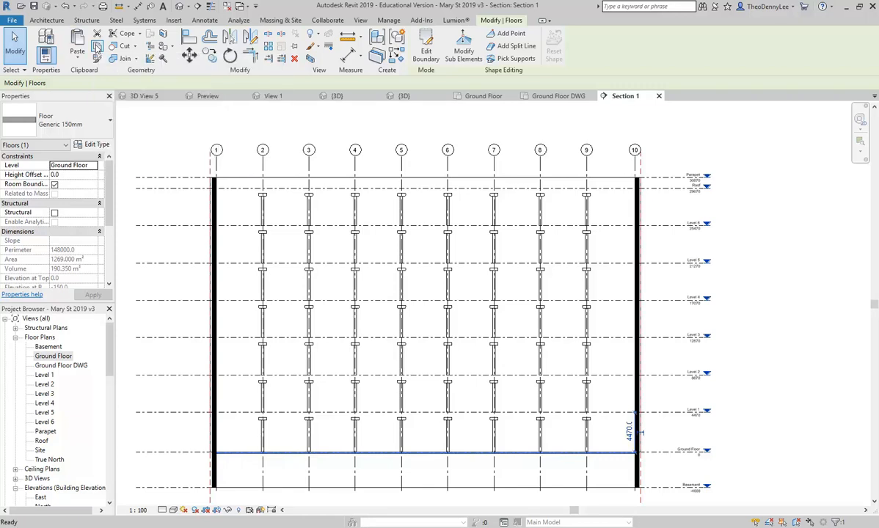
click(77, 58)
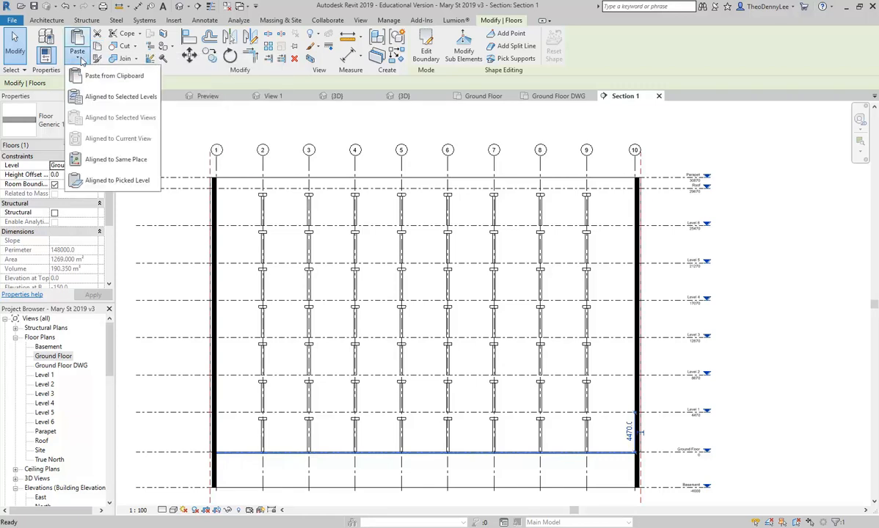
click(93, 98)
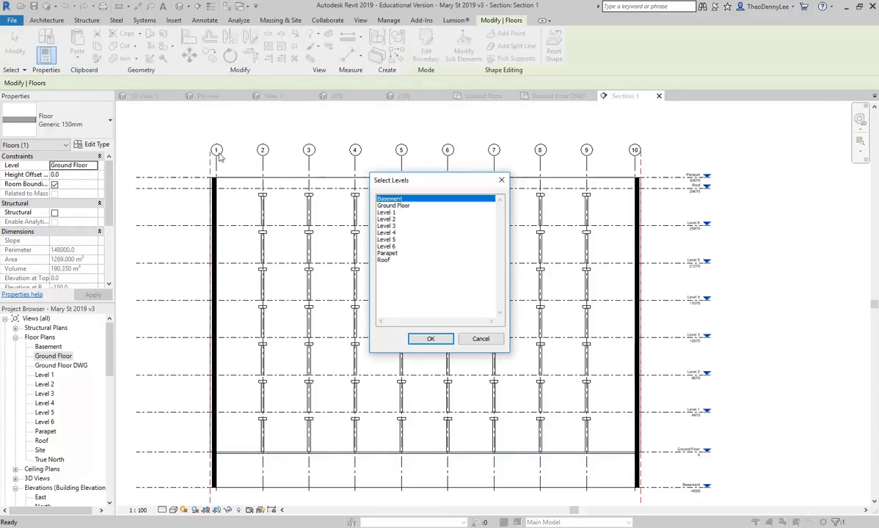
drag(394, 213, 394, 251)
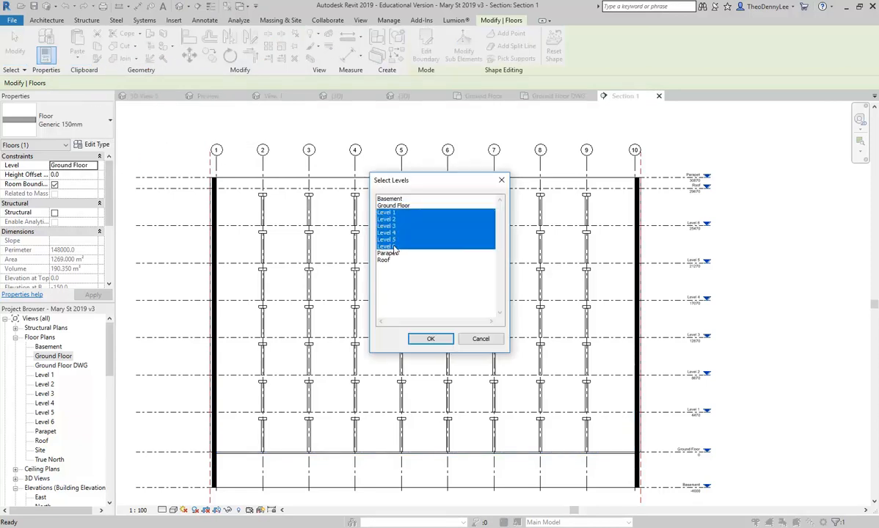
click(430, 340)
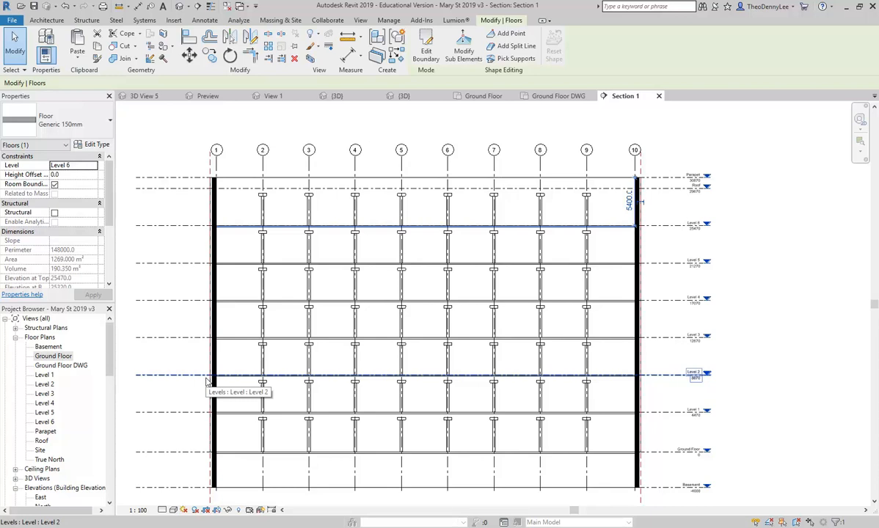
Check the pasted floors against the columns in the section, and view them from above in the Mary St 3D view
scroll(599, 430, up, 5)
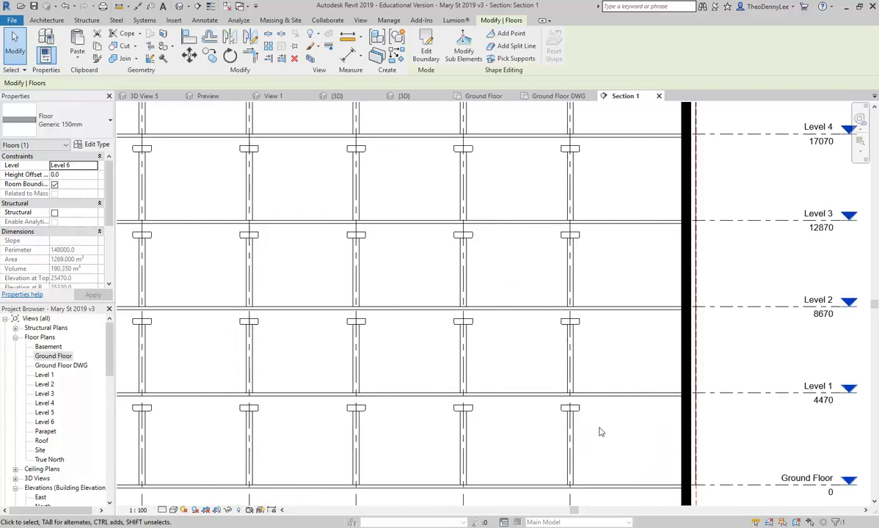
scroll(575, 406, up, 4)
scroll(529, 348, down, 8)
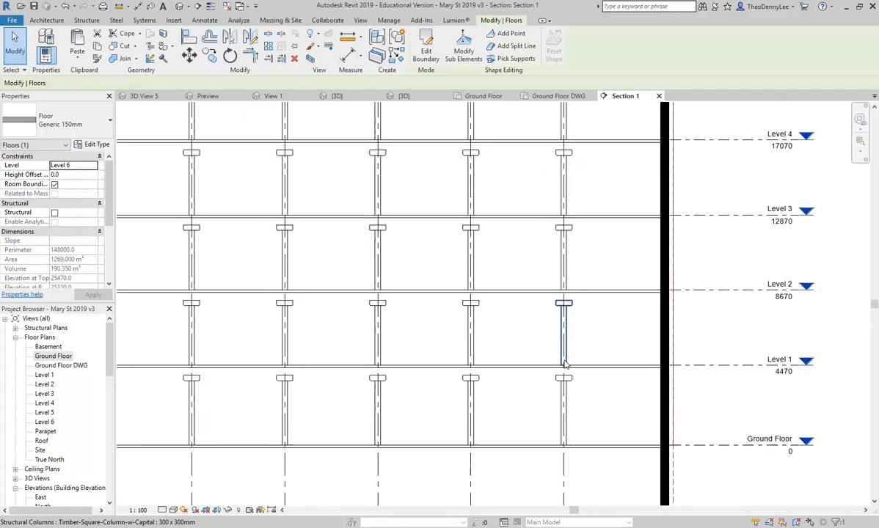
click(339, 96)
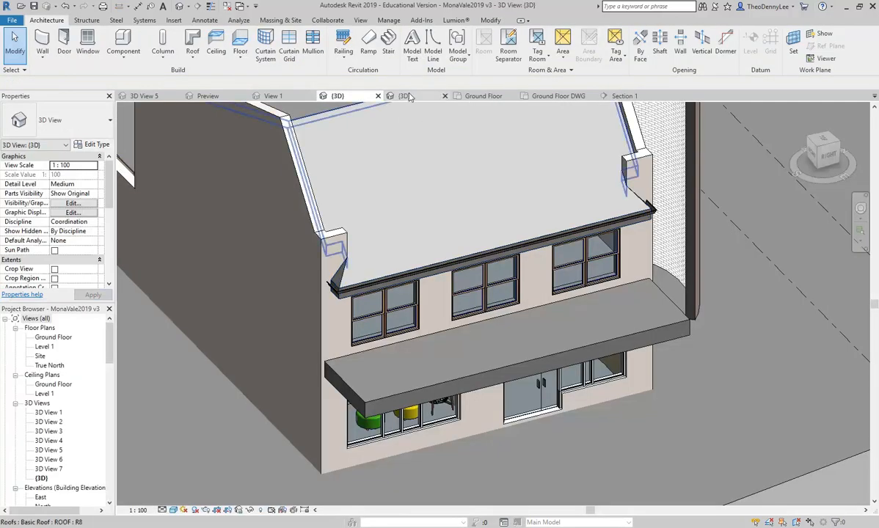
click(402, 96)
shift+middle_drag(365, 329, 513, 396)
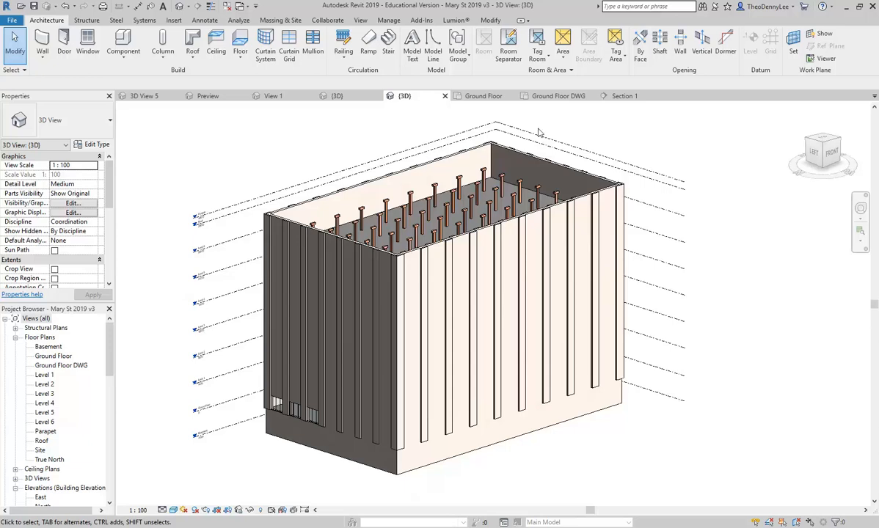
Examine in Section 1 how the column capitals meet the undersides of the Generic 150mm floors above
click(623, 97)
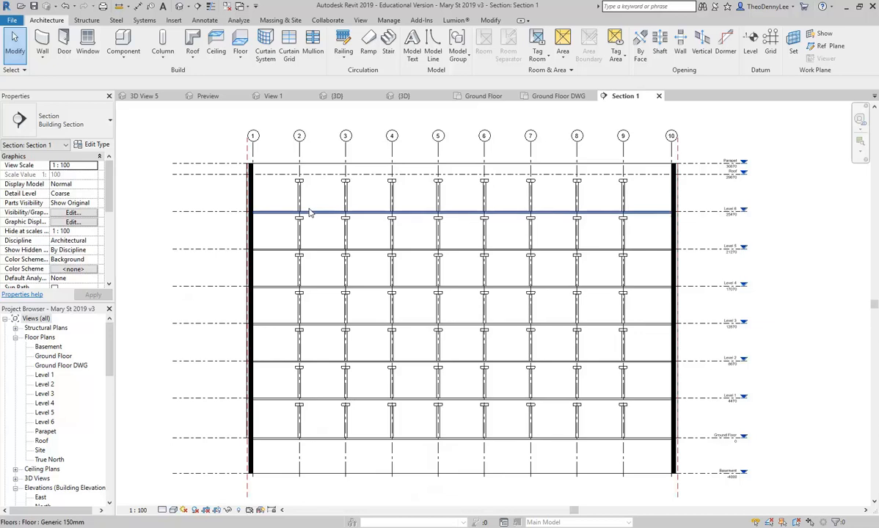
scroll(309, 211, up, 10)
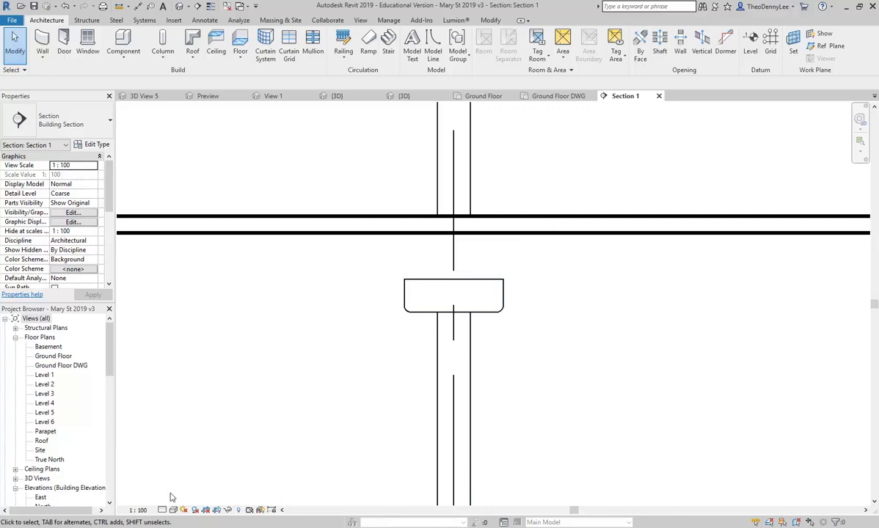
scroll(496, 266, up, 3)
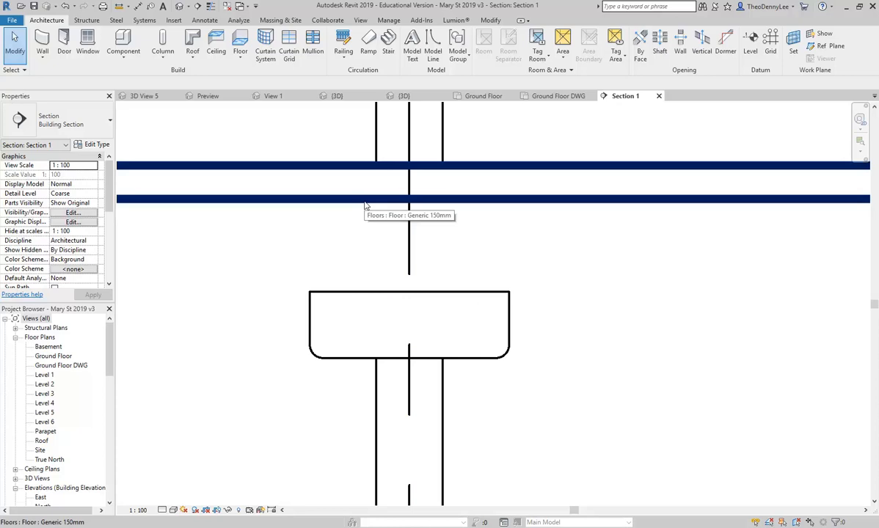
scroll(227, 254, down, 8)
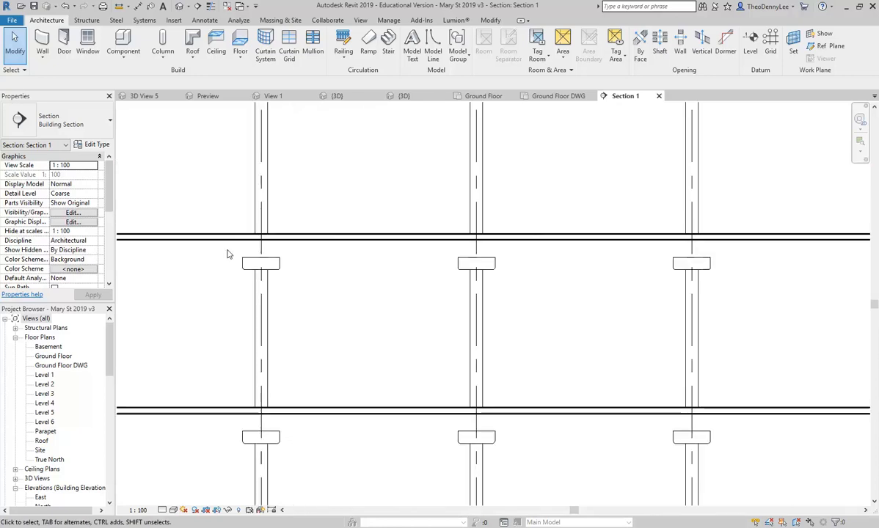
scroll(355, 280, up, 4)
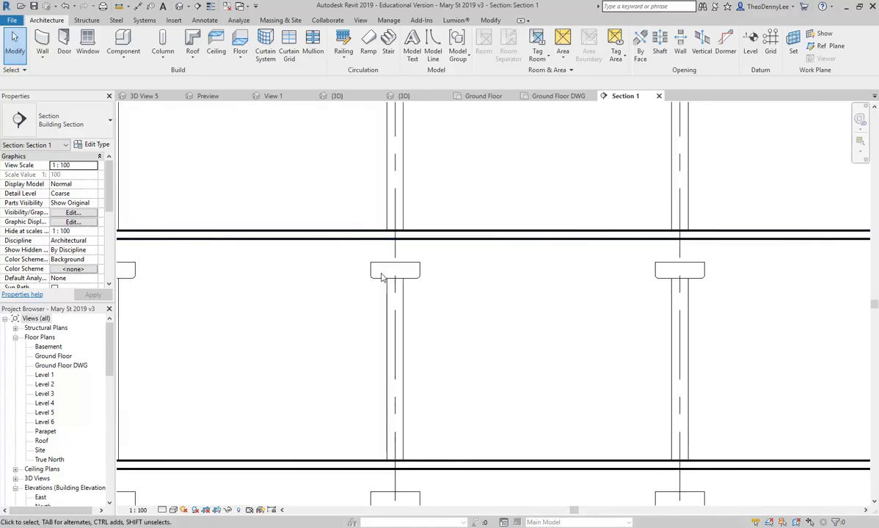
scroll(378, 272, down, 3)
scroll(381, 267, down, 4)
scroll(383, 263, up, 10)
scroll(383, 260, up, 2)
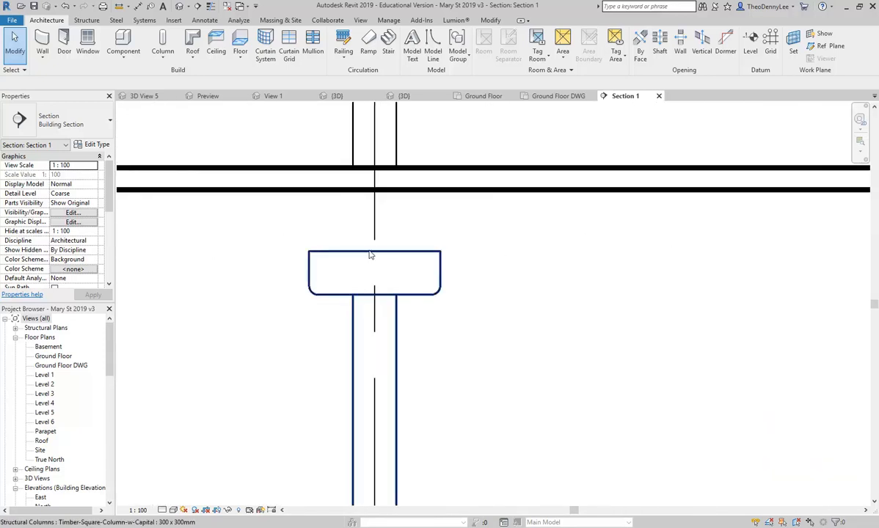
View all of Section 1 to check the floors and columns across every level of the building
scroll(370, 254, down, 8)
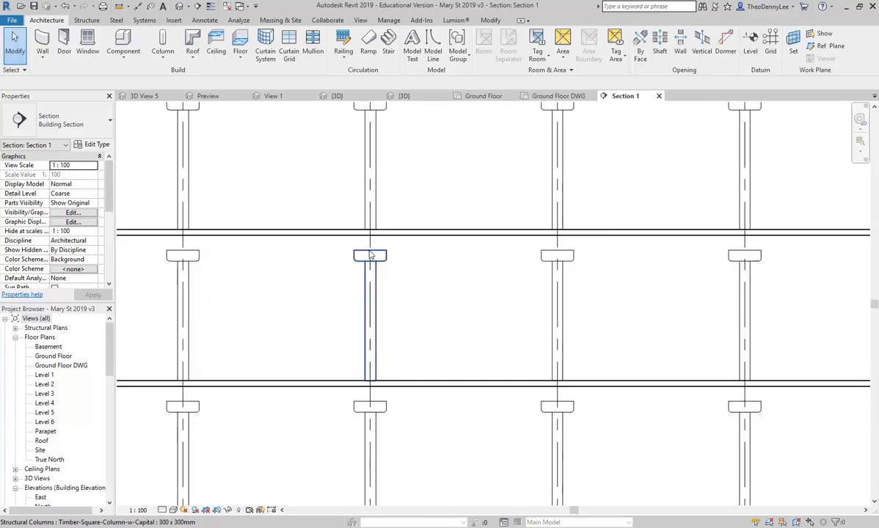
scroll(328, 213, down, 5)
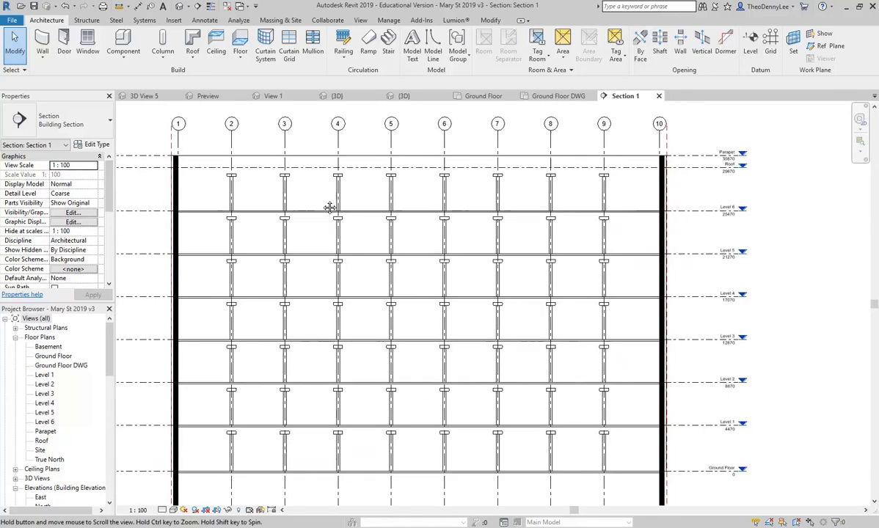
middle_drag(361, 224, 362, 224)
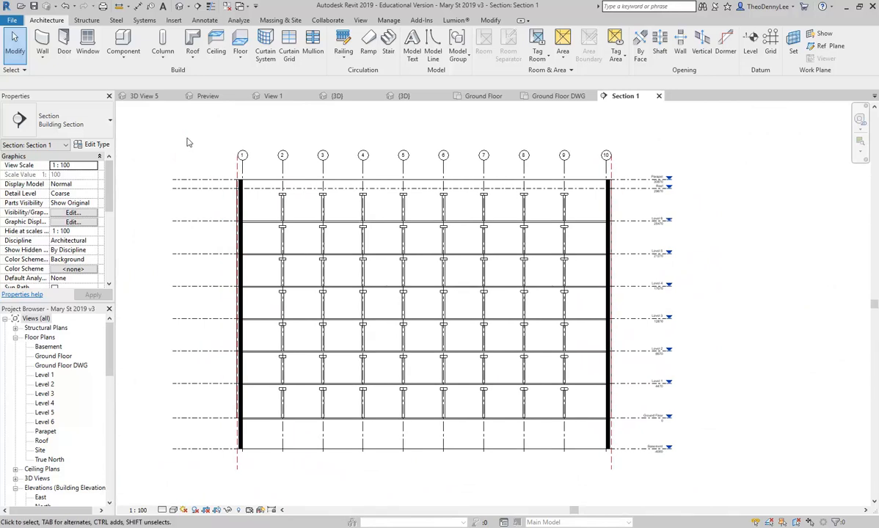
middle_drag(187, 142, 199, 140)
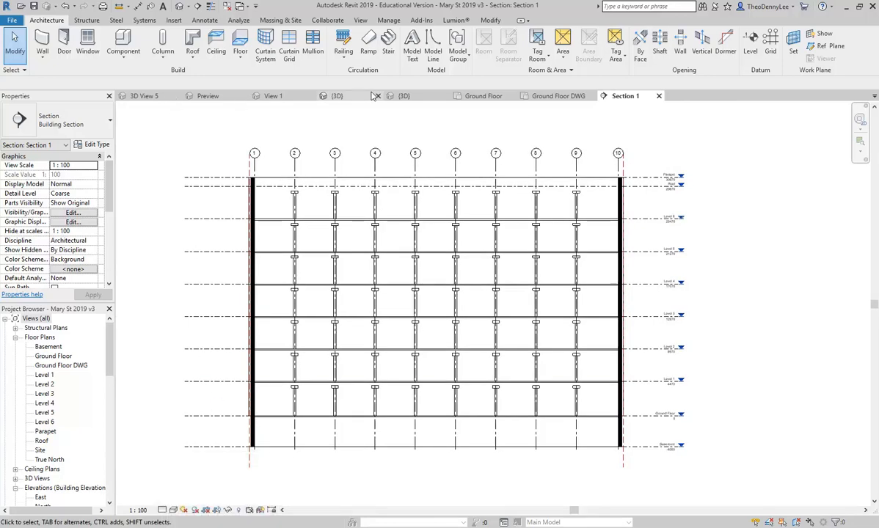
Open the {3D} view and turn on its section box around the building
click(415, 97)
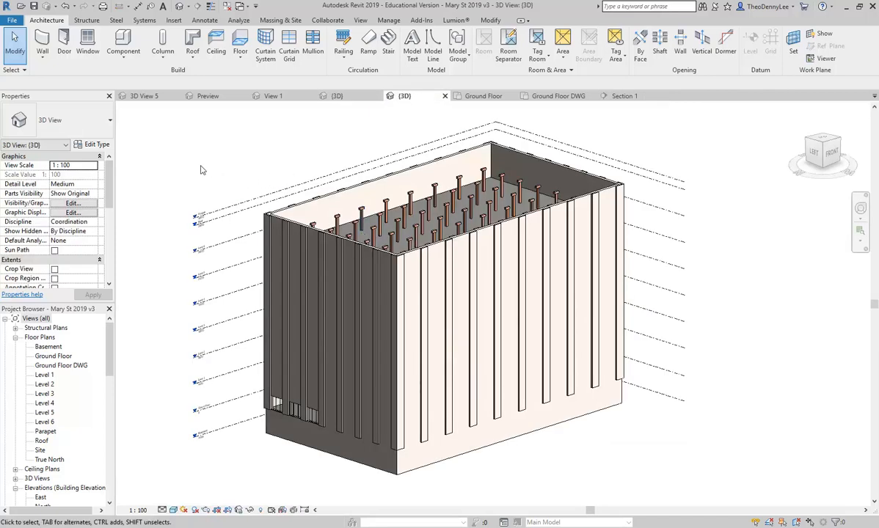
click(15, 478)
click(40, 488)
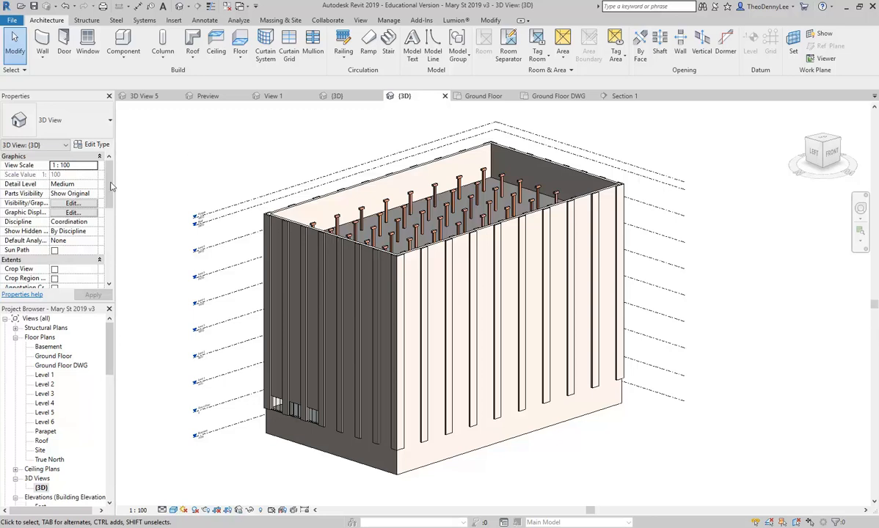
scroll(108, 181, down, 2)
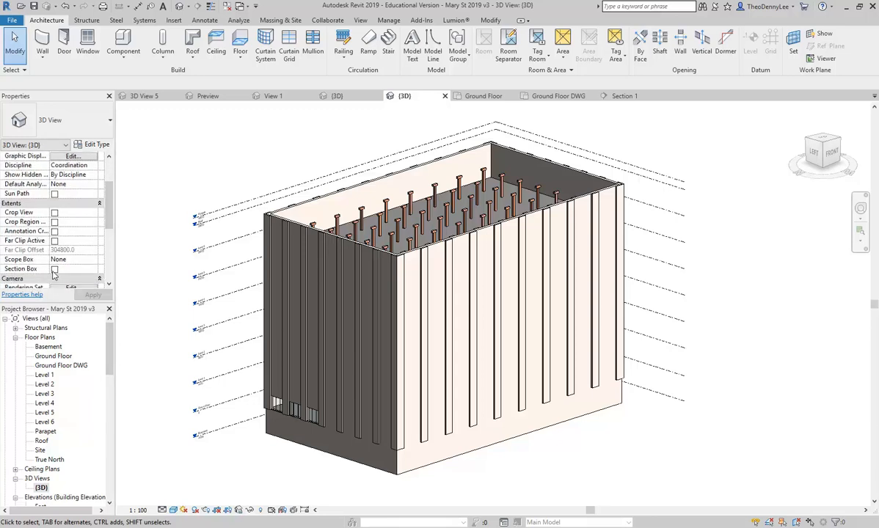
click(53, 269)
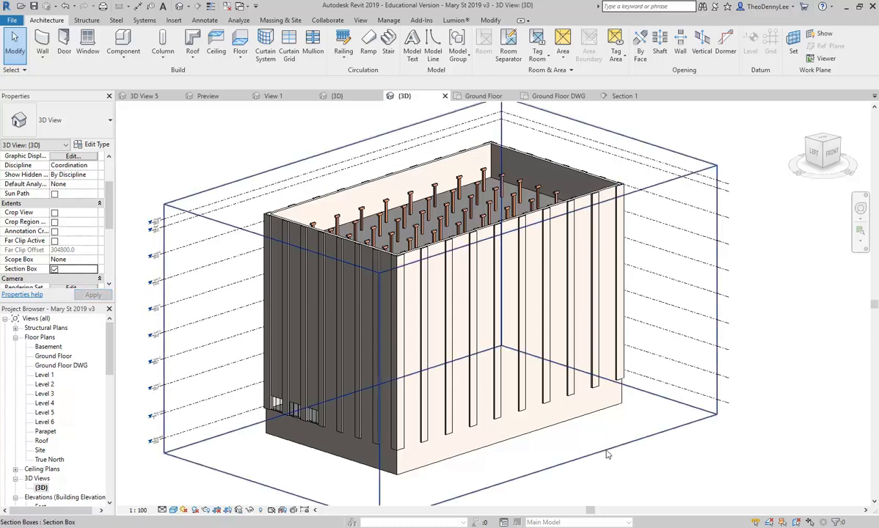
Pull the section box's front face inward past the long front wall to expose the floors and columns
click(606, 454)
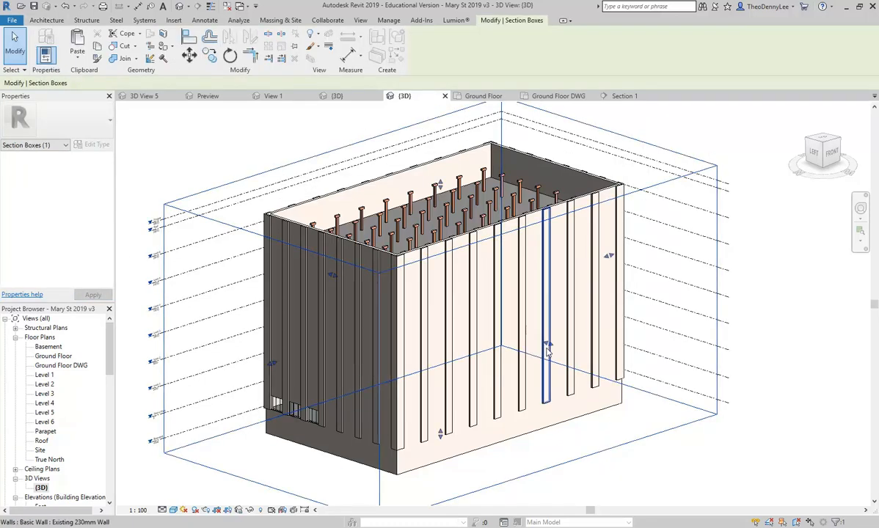
drag(549, 350, 503, 328)
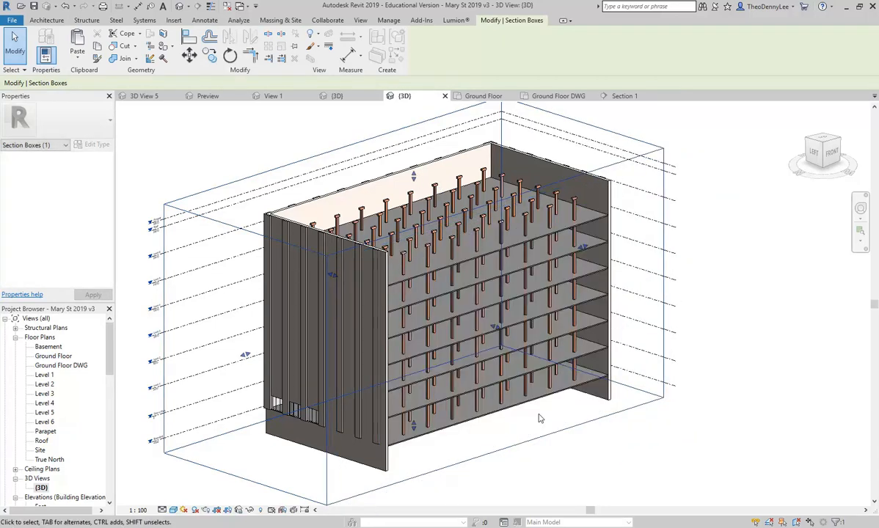
mouse_move(572, 422)
shift+middle_down()
mouse_move(496, 402)
mouse_move(459, 361)
mouse_move(506, 359)
mouse_move(575, 426)
mouse_move(498, 408)
mouse_move(562, 413)
shift+middle_up()
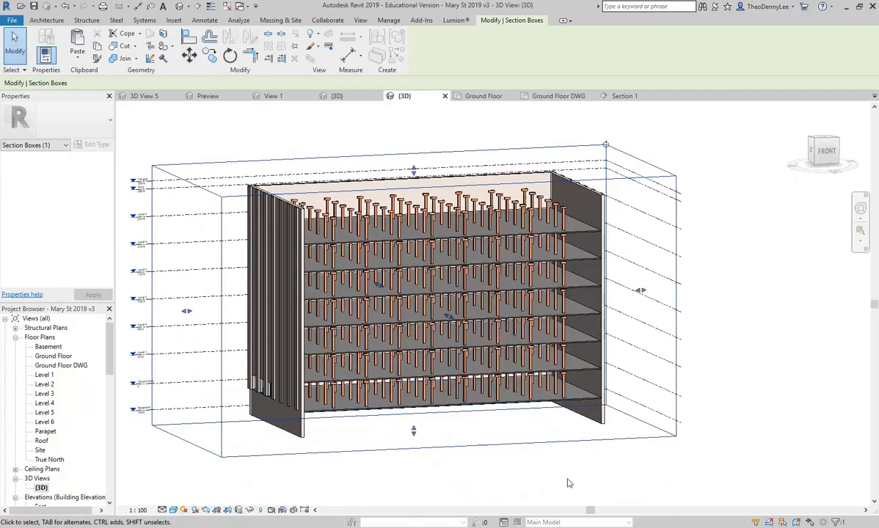
Hide the section box outline in the 3D view and undo the hiding
click(534, 452)
click(516, 444)
key(e)
key(h)
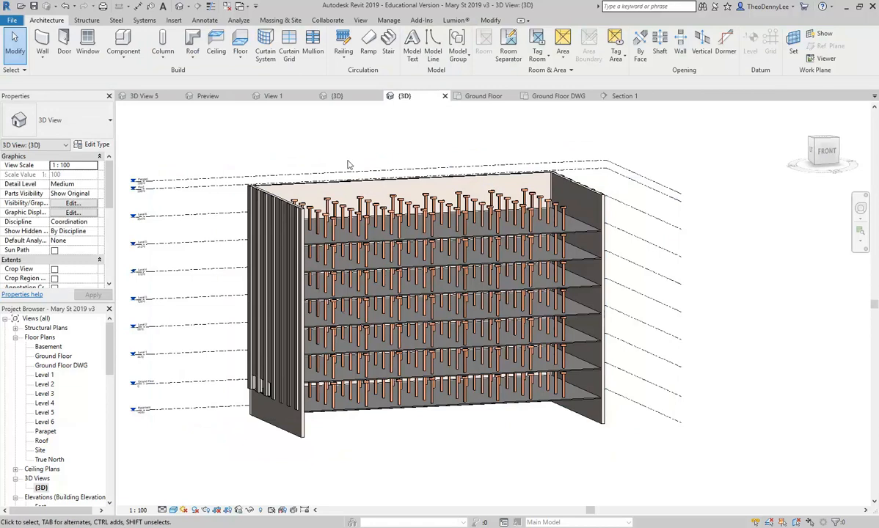
click(64, 6)
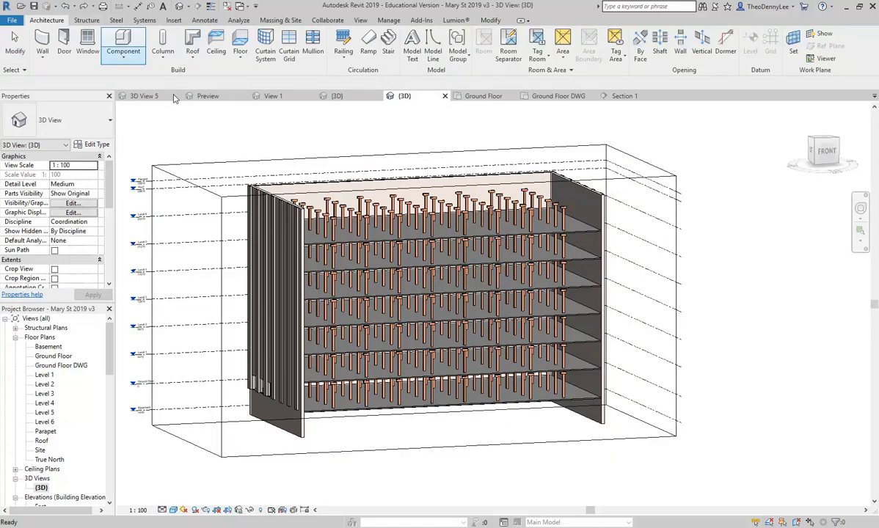
Hide only the section box element in the current 3D view, keeping the building cut open
click(294, 163)
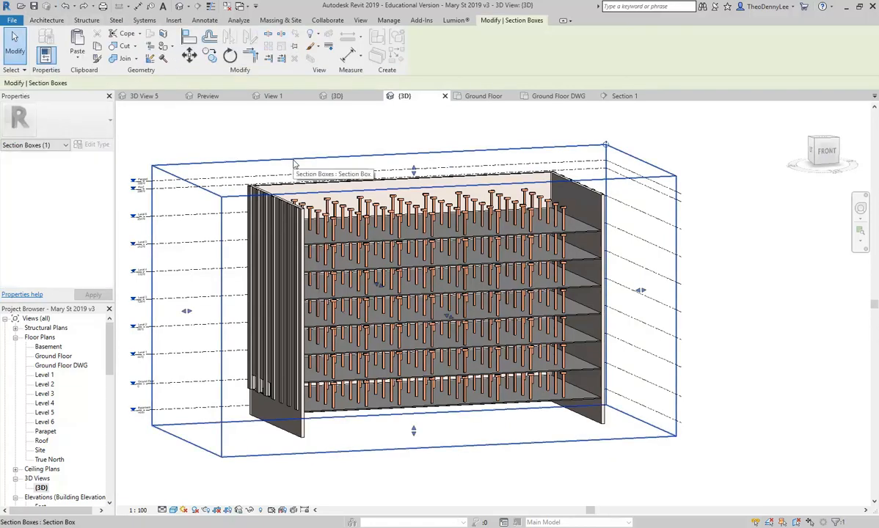
right_click(294, 164)
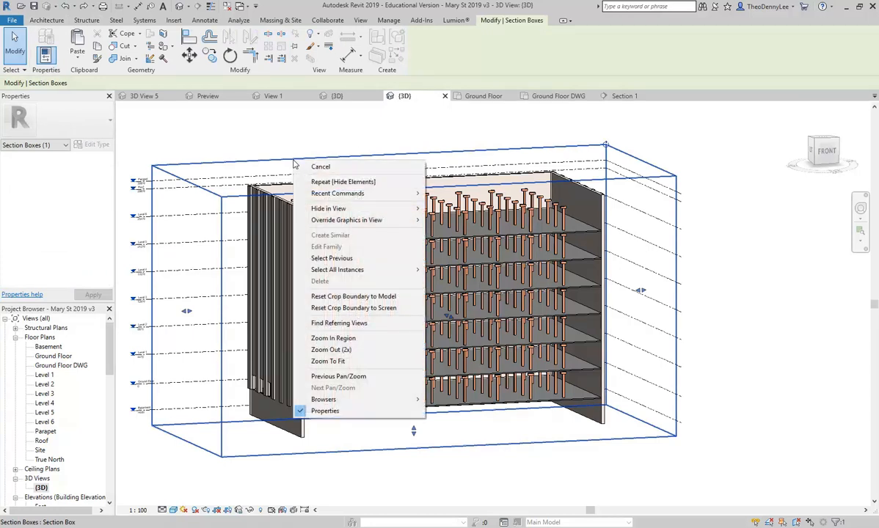
mouse_move(326, 208)
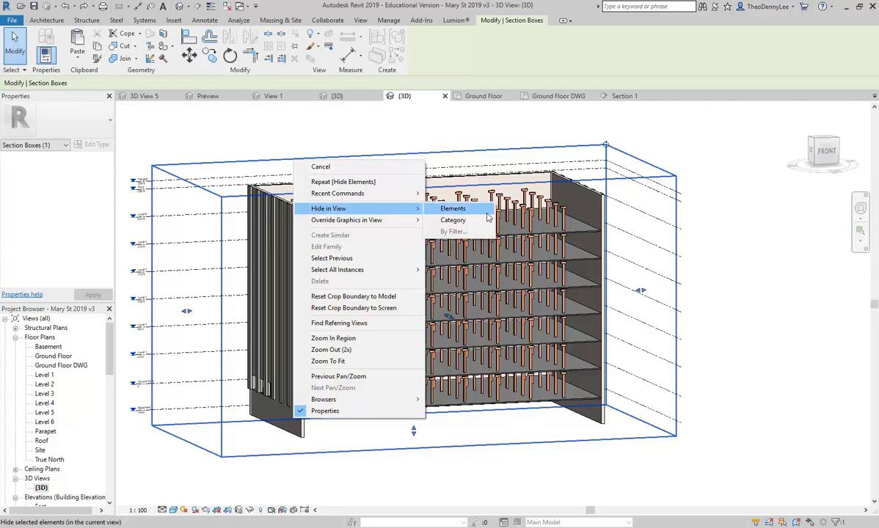
click(459, 210)
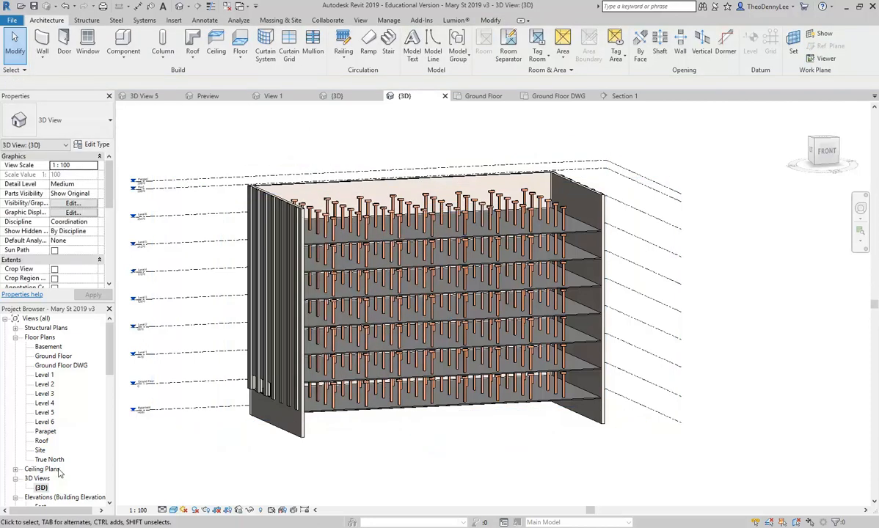
Rename the {3D} view as 3D Section Box
right_click(41, 488)
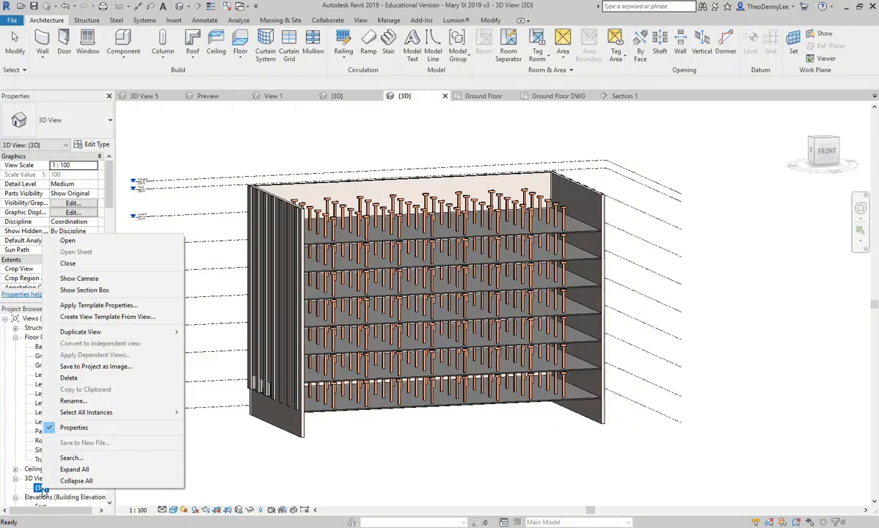
click(73, 401)
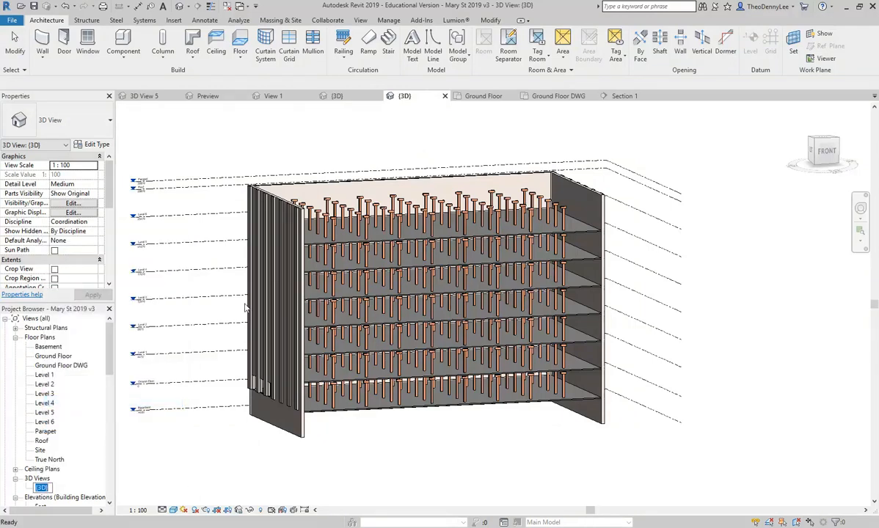
text(32)
text(D)
text( Section Box)
key(Return)
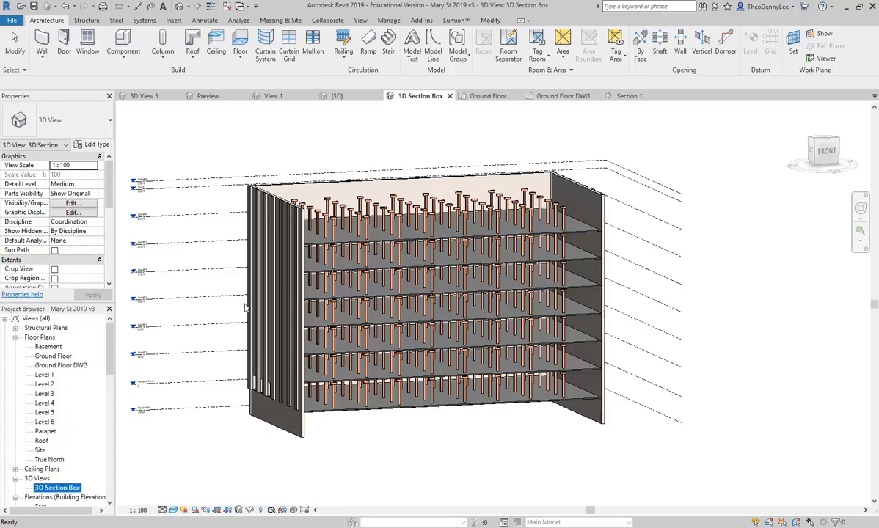
click(221, 174)
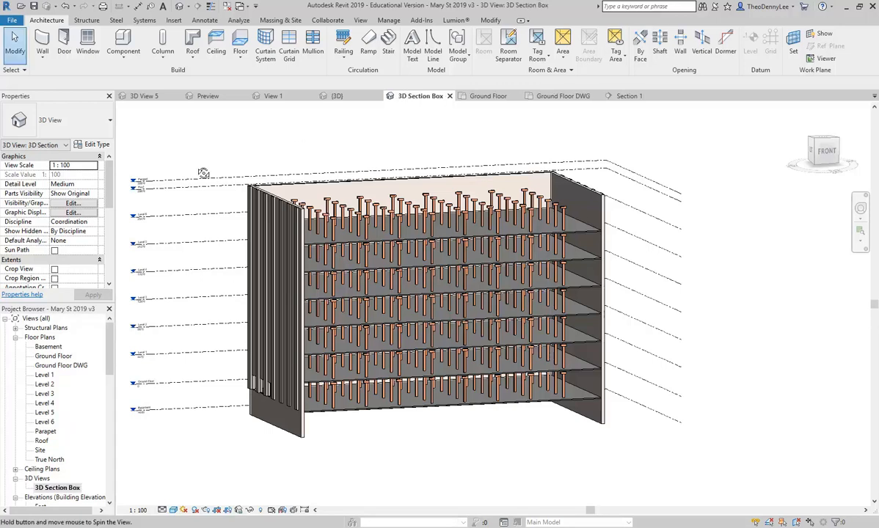
shift+middle_drag(184, 164, 213, 174)
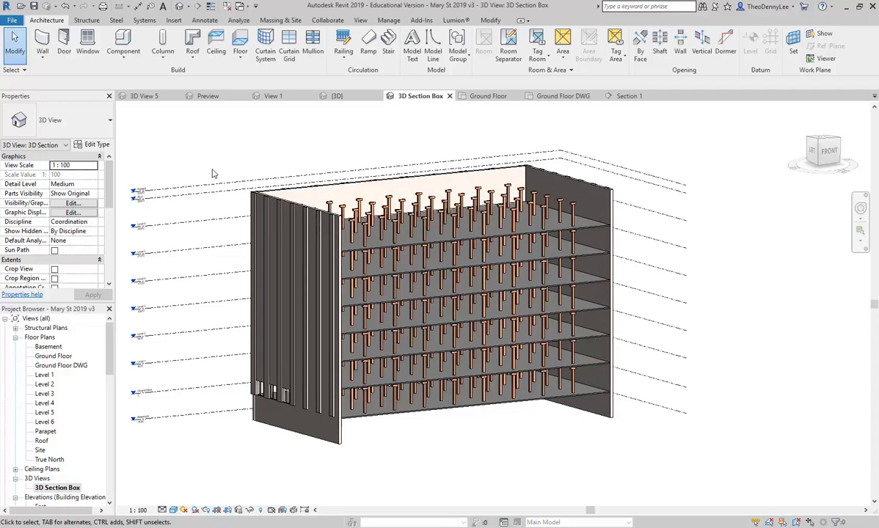
middle_drag(210, 176, 233, 182)
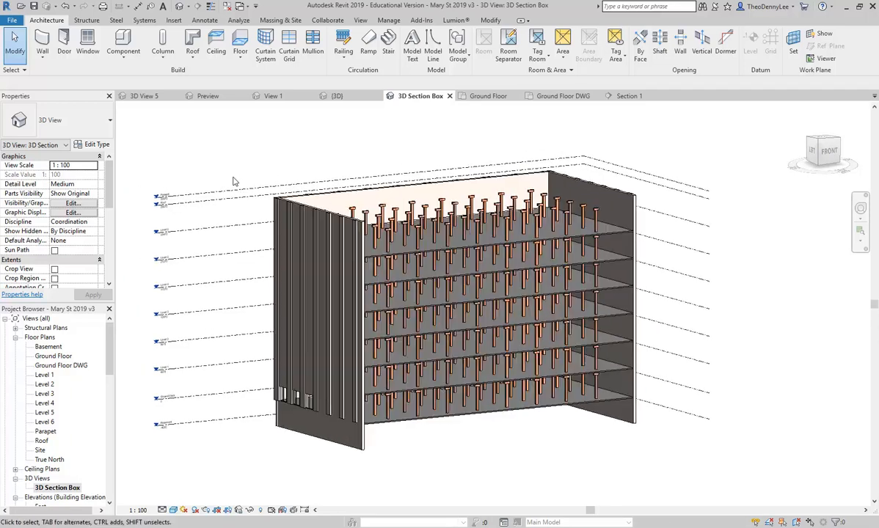